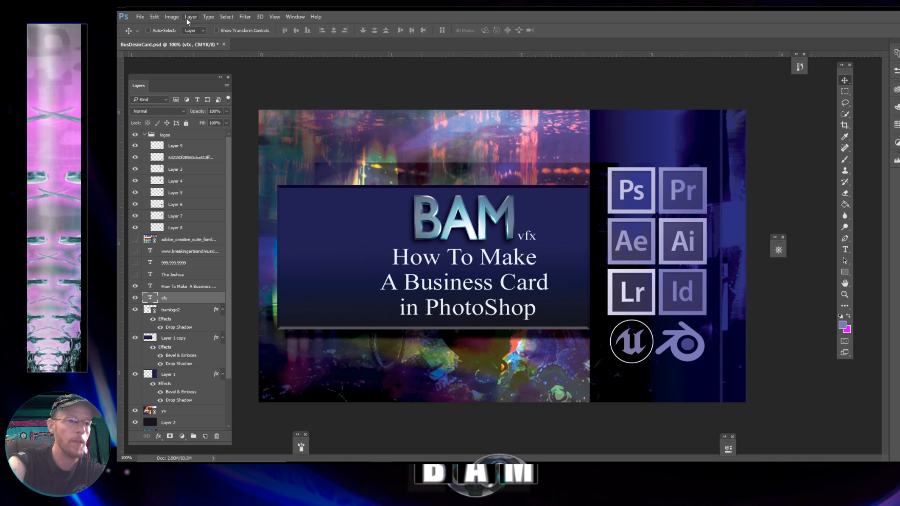
Step: Create a document named BusinessDesignCard, 3.25 x 1.75 inches, 300 pixels/inch, CMYK Color, with a white background
text(3.25)
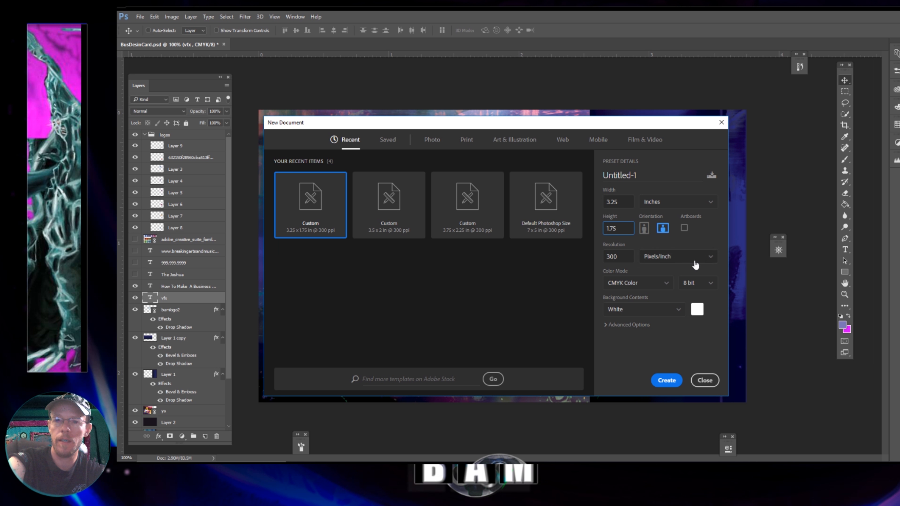
text(Card)
click(662, 381)
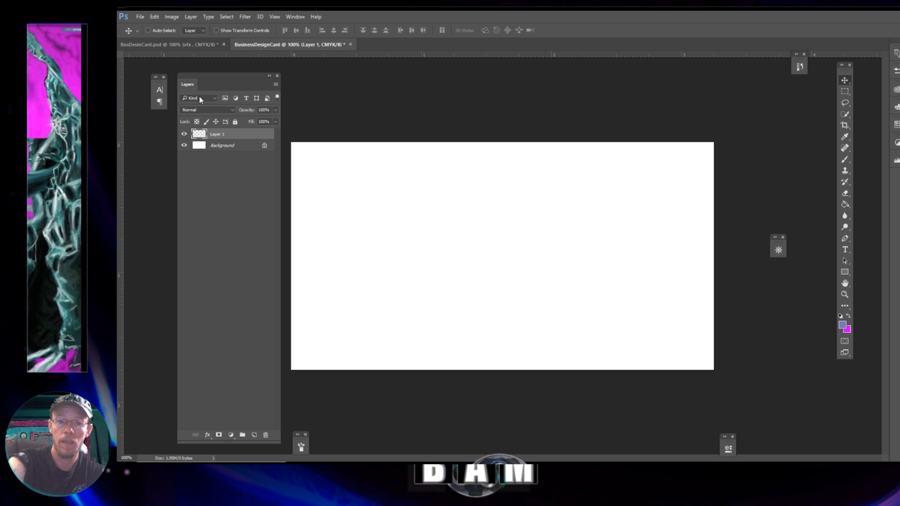
Step: Set the foreground colour to light grey, fill Layer 1 with it and toggle the layer's visibility to check the fill
click(295, 17)
click(319, 203)
click(844, 326)
click(421, 149)
click(618, 127)
click(845, 204)
click(514, 191)
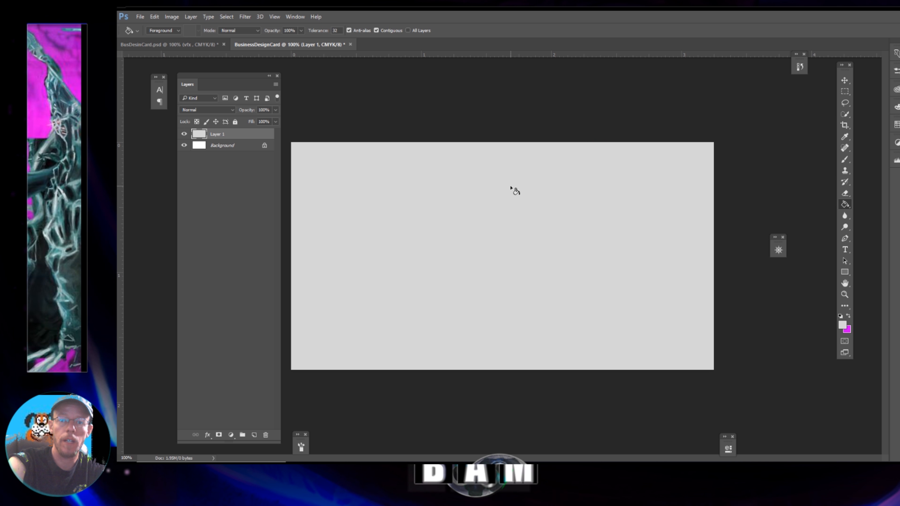
click(184, 134)
click(185, 134)
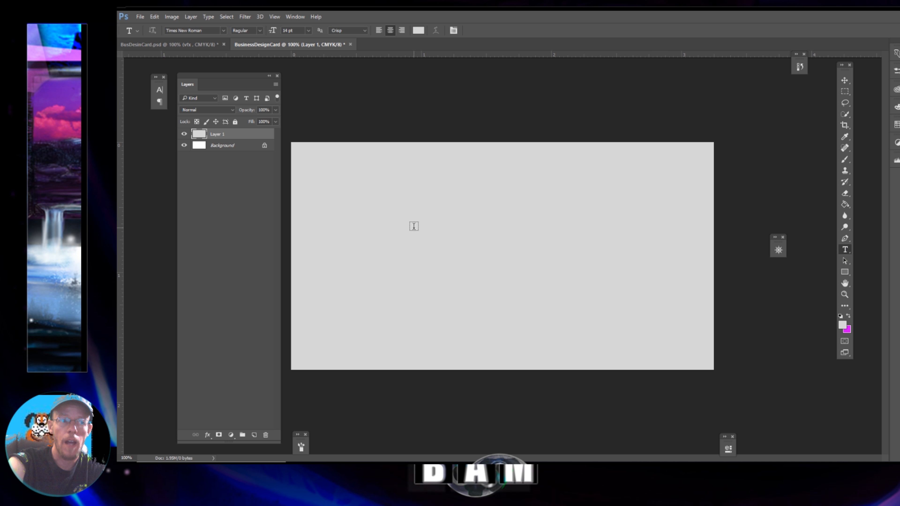
Step: Add near-black text "Safe Space 3.25 x 1.75", centre it on the card and merge it with the grey layer
click(418, 31)
click(422, 240)
click(618, 127)
text(Safe Space 3.25 x 1.75)
click(845, 81)
drag(466, 241, 528, 253)
key(ctrl+e)
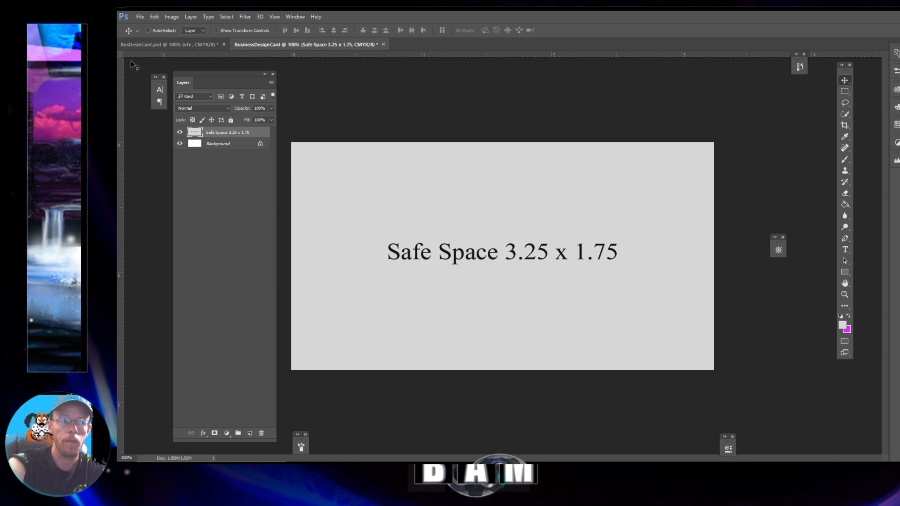
Step: Place guides along the edges of the grey safe-space area
drag(510, 54, 517, 143)
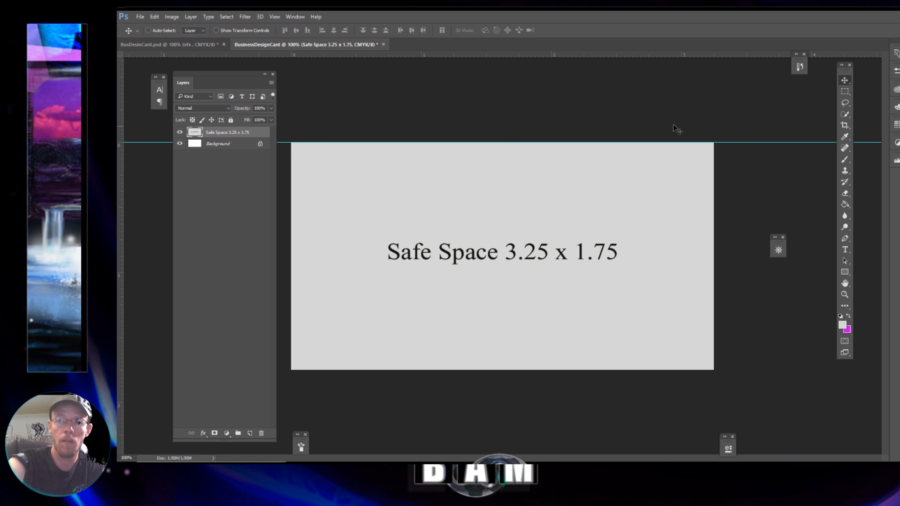
click(275, 16)
click(283, 186)
drag(531, 55, 536, 370)
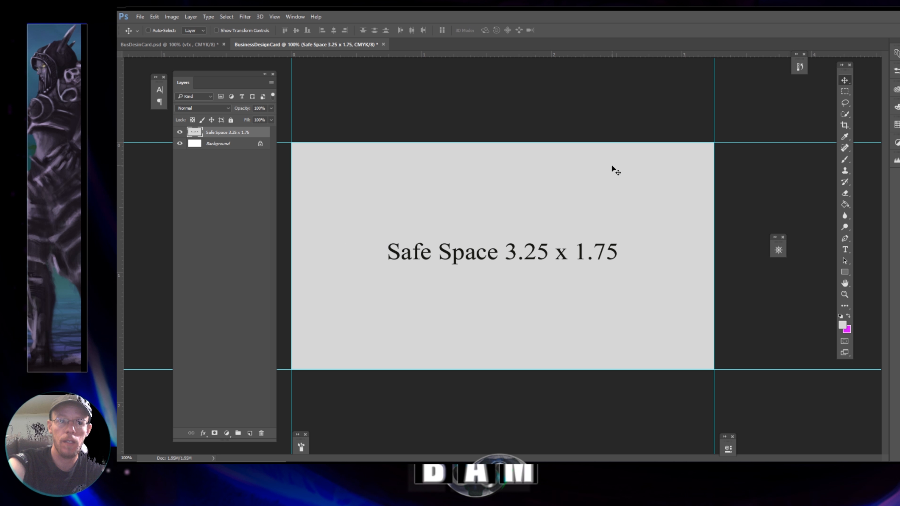
Step: Enlarge the canvas to 3.5 x 2 inches using the magenta background colour for the extension
click(140, 17)
mouse_move(171, 17)
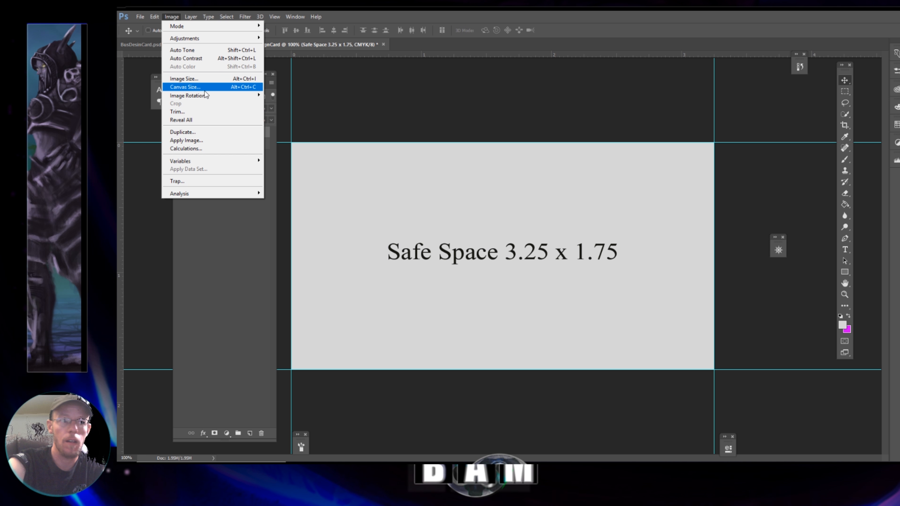
click(207, 92)
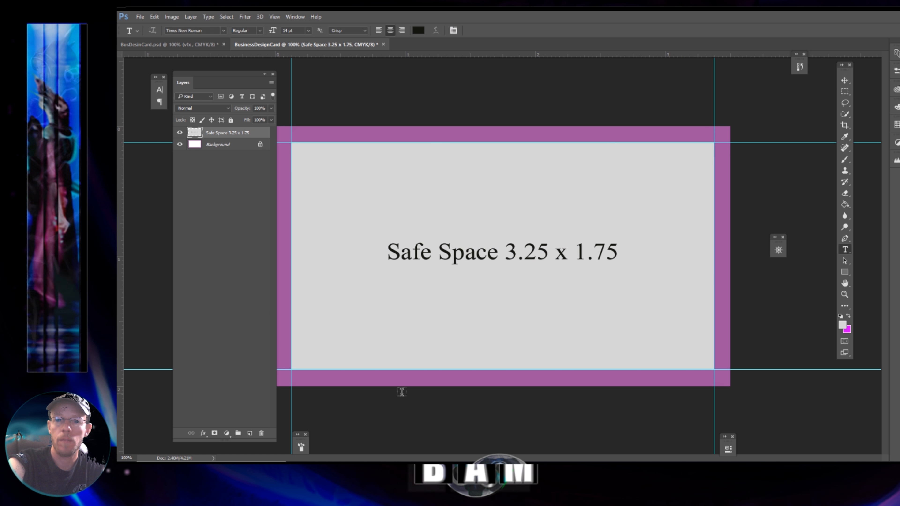
Step: Add the text "3.5 x 2 Trim", scale it down and centre it in the lower purple border
click(455, 381)
text(3.5 x 2 Trim)
click(844, 81)
drag(457, 376, 502, 376)
key(ctrl+t)
drag(563, 361, 525, 369)
drag(501, 383, 524, 383)
key(Return)
Step: Enlarge the canvas to 3.75 x 2.25 inches with a blue canvas extension colour
key(z)
key(ctrl+minus)
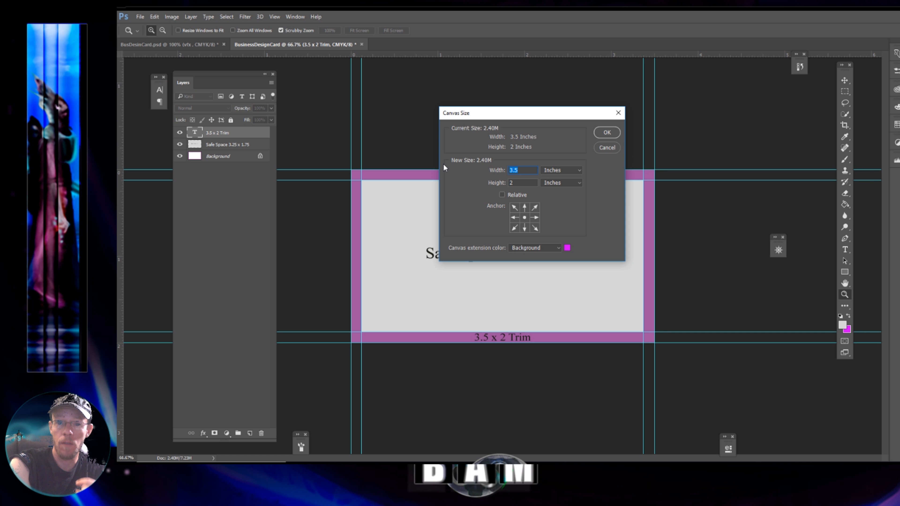
text(3.75)
key(Tab)
text(2.25)
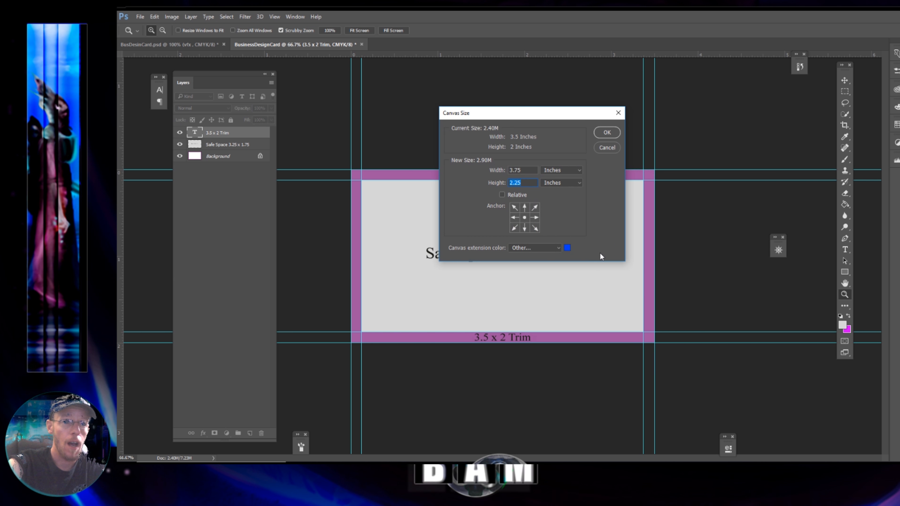
key(Return)
Step: Add the text "Bleed 3.75 x 2.25" and fit it into the upper blue border
click(846, 252)
click(474, 167)
text(Bleed 3.75 x 2.25)
click(845, 81)
mouse_move(532, 155)
mouse_down()
mouse_move(560, 159)
mouse_move(546, 161)
mouse_up()
key(ctrl+t)
key(Return)
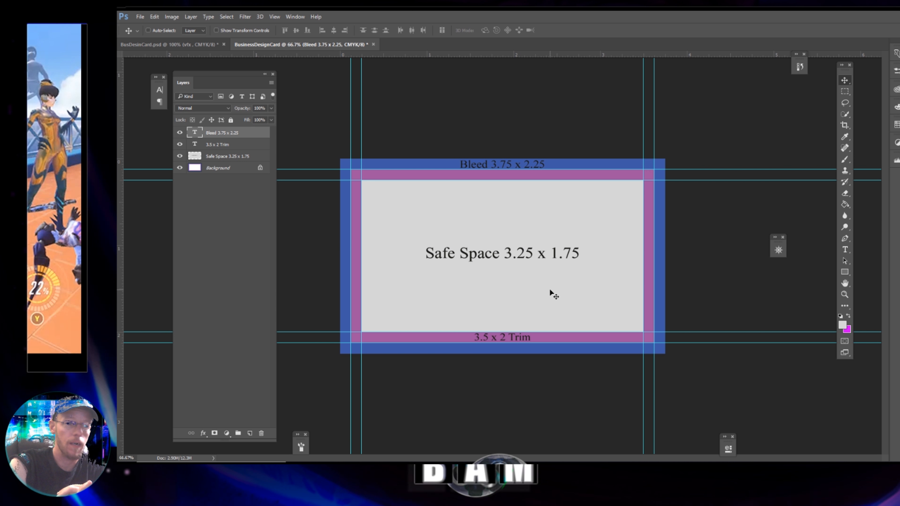
Step: Save the layered document as BCTemplate.psd
click(139, 16)
click(240, 117)
text(BC Template)
click(457, 280)
click(624, 157)
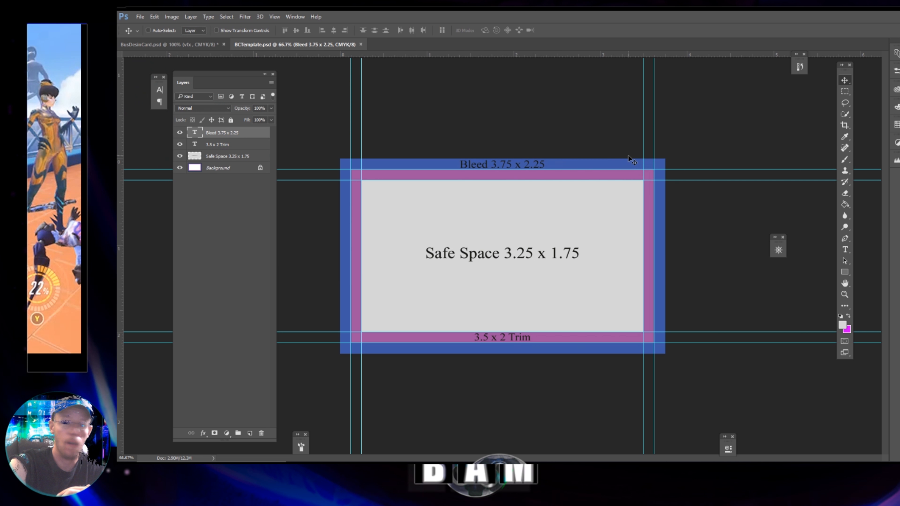
click(140, 17)
mouse_move(170, 137)
click(287, 168)
key(Escape)
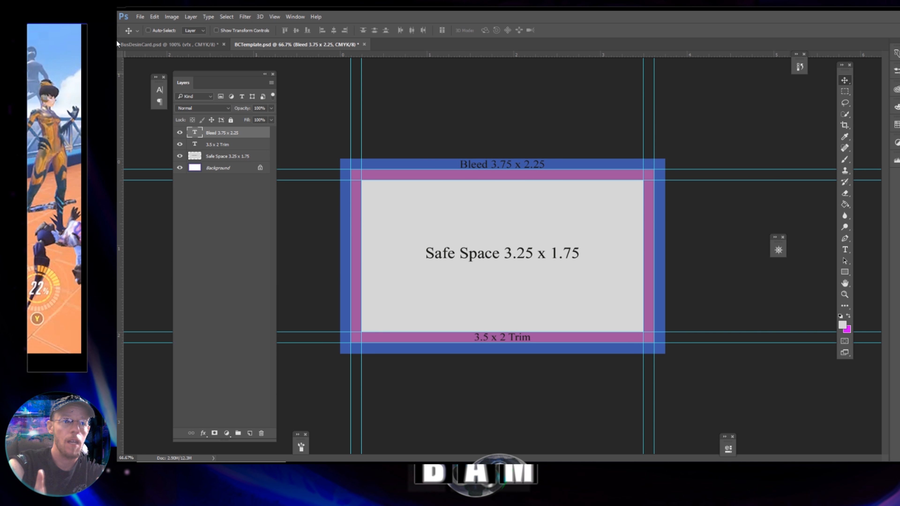
Step: Save a copy of the template as DZBUSCARD.psd
key(ctrl+shift+s)
text(DZBUSC)
key(Return)
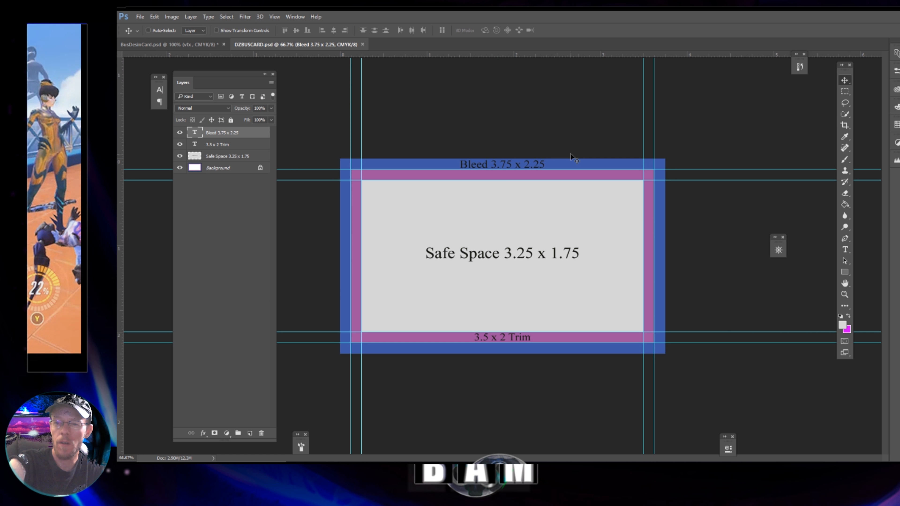
Step: Copy the BAM logo, vfx text and logos group from BusDesinCard into DZBUSCARD, moving the logos to the card's right side
click(173, 45)
drag(171, 44, 531, 80)
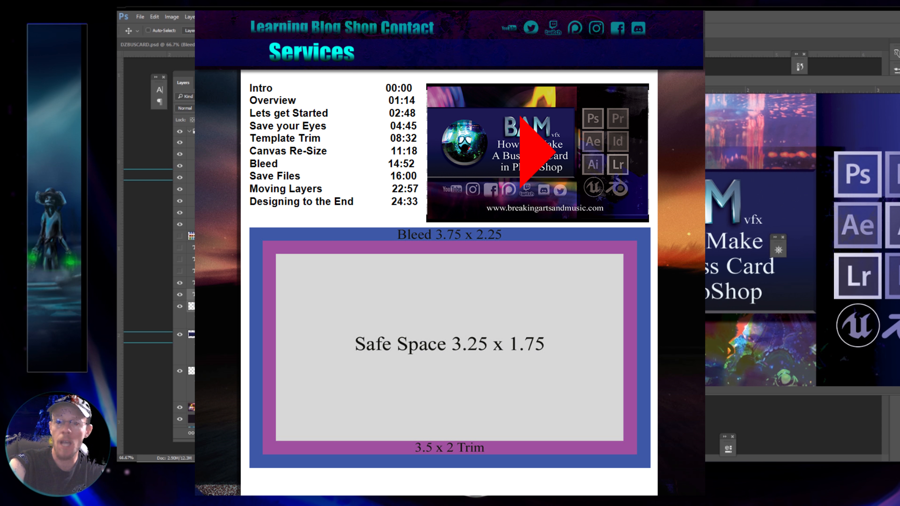
click(389, 205)
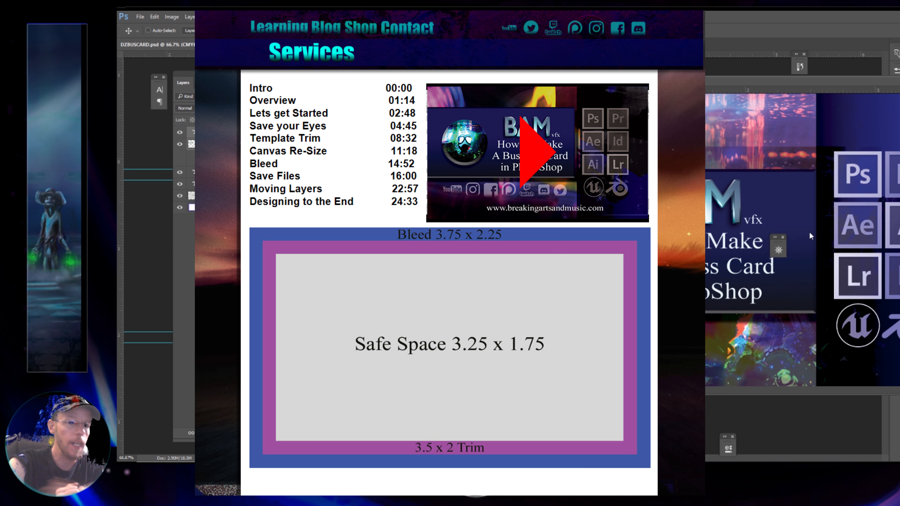
click(836, 220)
click(213, 153)
click(180, 154)
shift+click(213, 189)
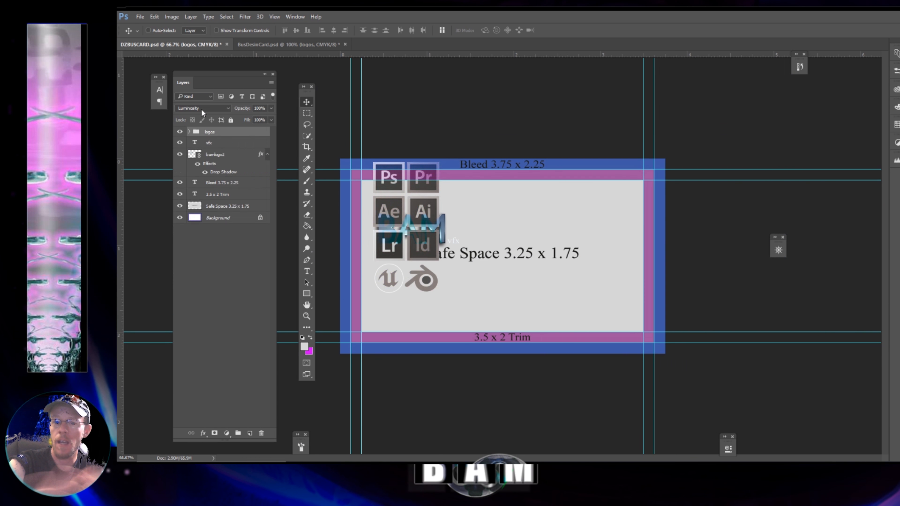
drag(396, 224, 596, 252)
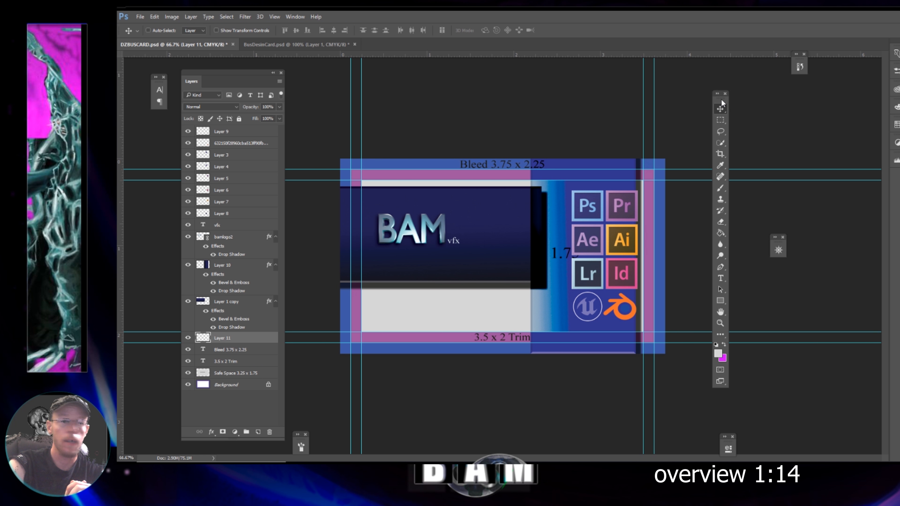
Step: Fill the bg layer with light grey using the Paint Bucket
key(g)
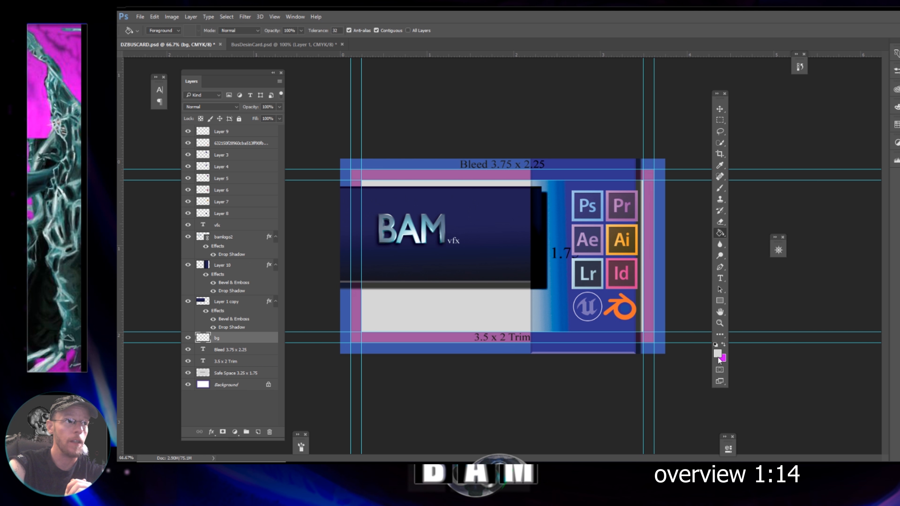
click(457, 305)
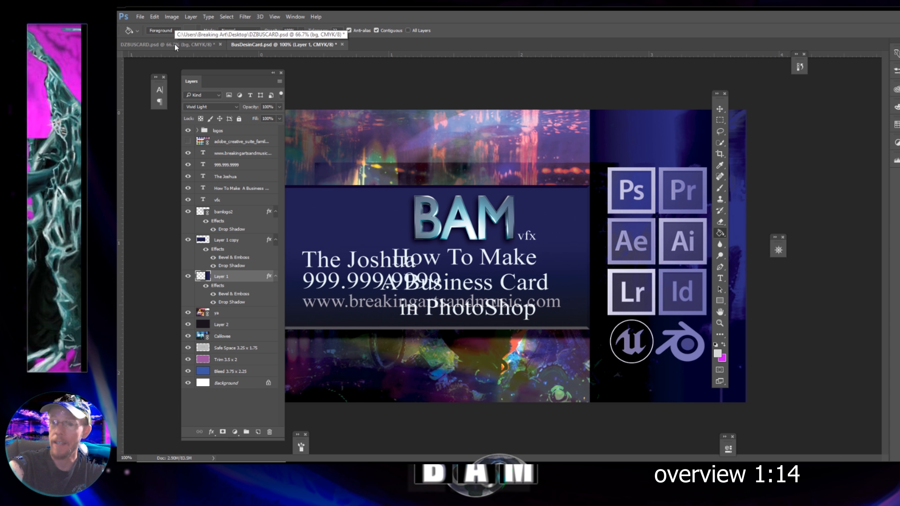
Step: Place the image ya above the bg layer and scale and position it over the whole card
click(140, 16)
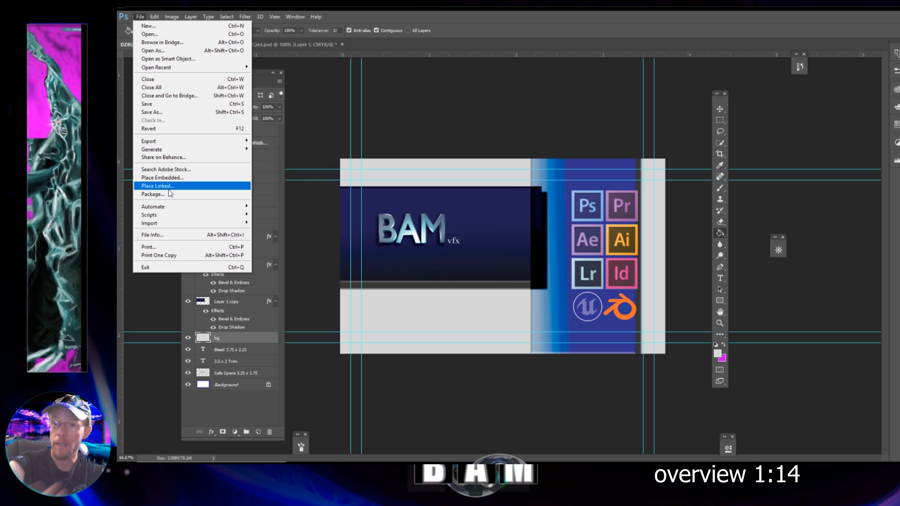
click(171, 177)
click(454, 226)
drag(600, 299, 465, 309)
drag(549, 158, 608, 119)
drag(386, 288, 456, 295)
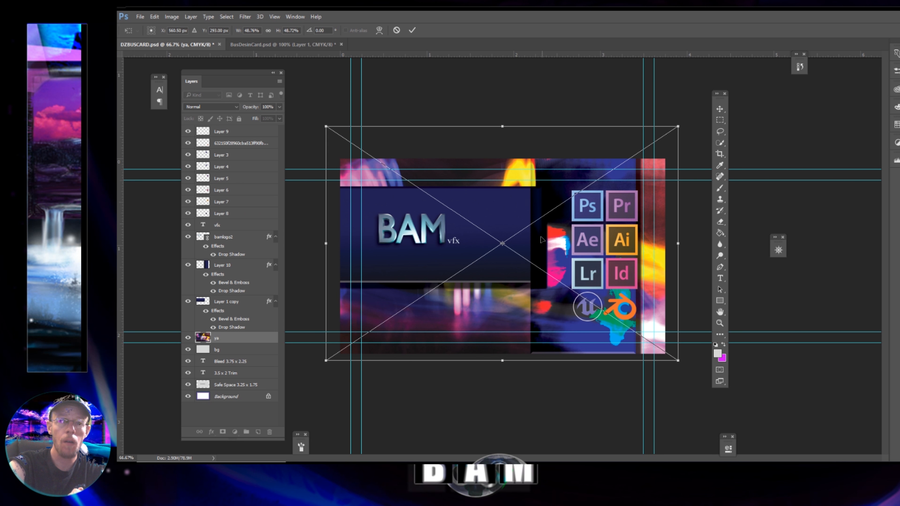
click(720, 278)
click(499, 185)
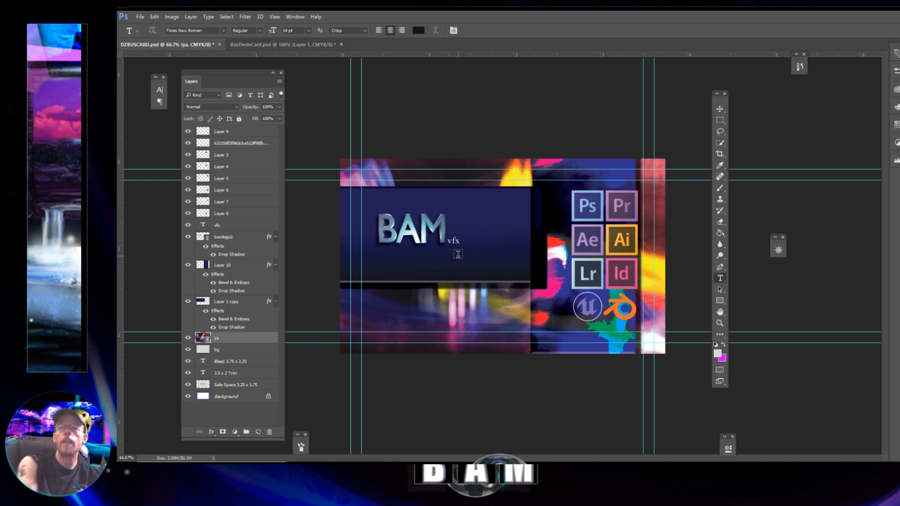
Step: Rasterize the ya layer, test deleting a rectangular area below the blue banner and undo the deletion
click(720, 120)
drag(374, 293, 518, 332)
key(Delete)
click(526, 186)
right_click(230, 338)
click(290, 206)
key(Delete)
key(ctrl+z)
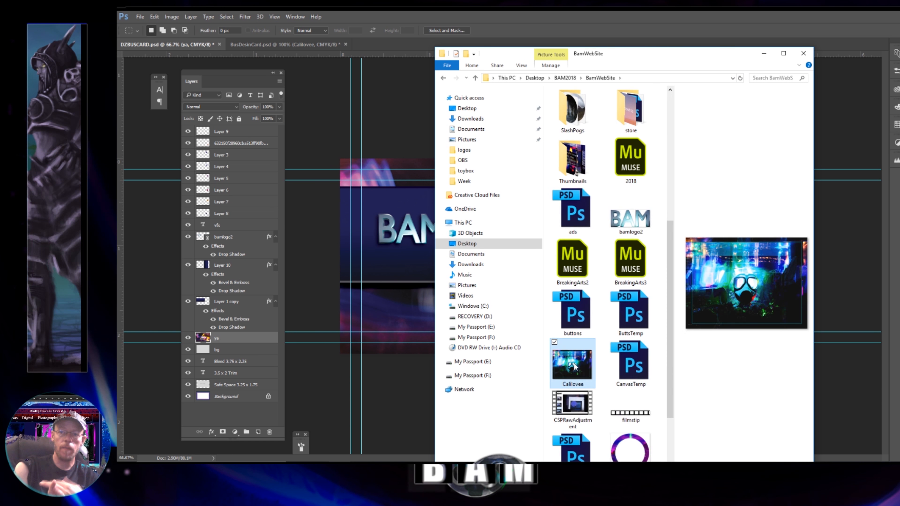
Step: Place the Calilovee image above ya, enlarge it over the card and pull out a vertical guide
drag(743, 282, 531, 251)
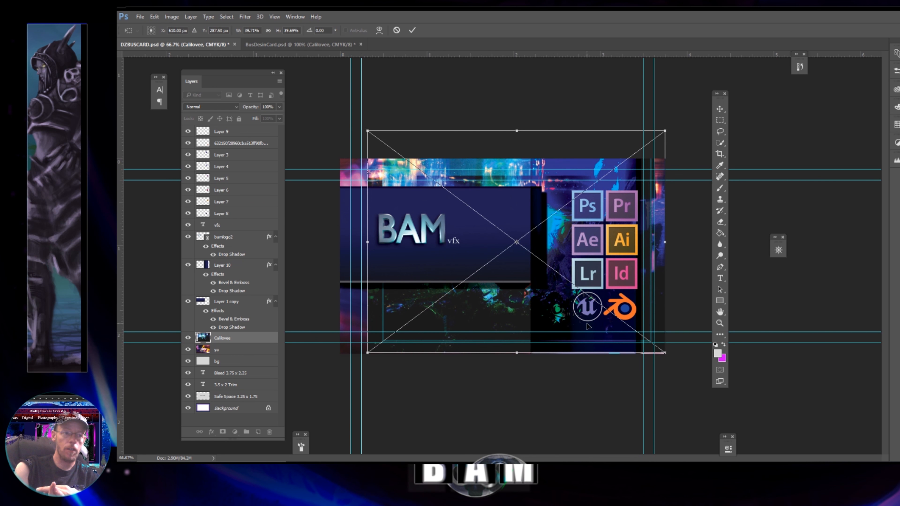
drag(679, 140, 726, 106)
drag(577, 337, 559, 337)
key(Return)
mouse_move(481, 55)
mouse_down()
mouse_move(480, 230)
mouse_move(480, 55)
mouse_up()
drag(120, 304, 484, 312)
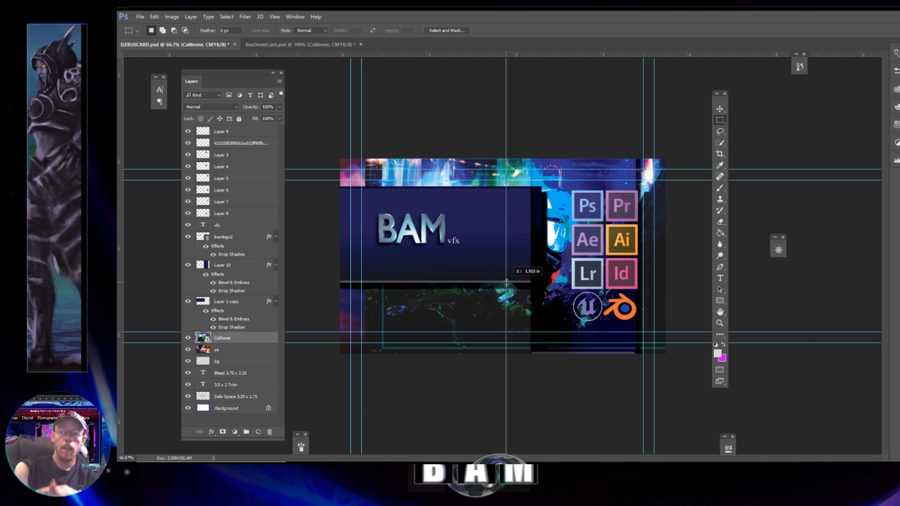
Step: Move the Calilovee layer below ya and shift the ya image left, clearing the logo panel area
drag(231, 339, 230, 355)
click(230, 338)
key(v)
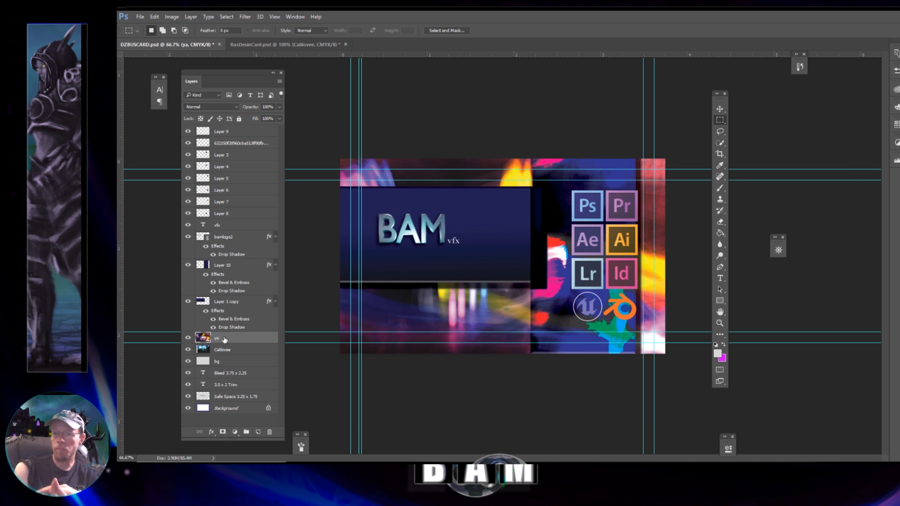
drag(479, 318, 343, 320)
Step: Set the ya layer's blend mode to Screen and toggle the Calilovee layer's visibility
click(211, 106)
click(206, 222)
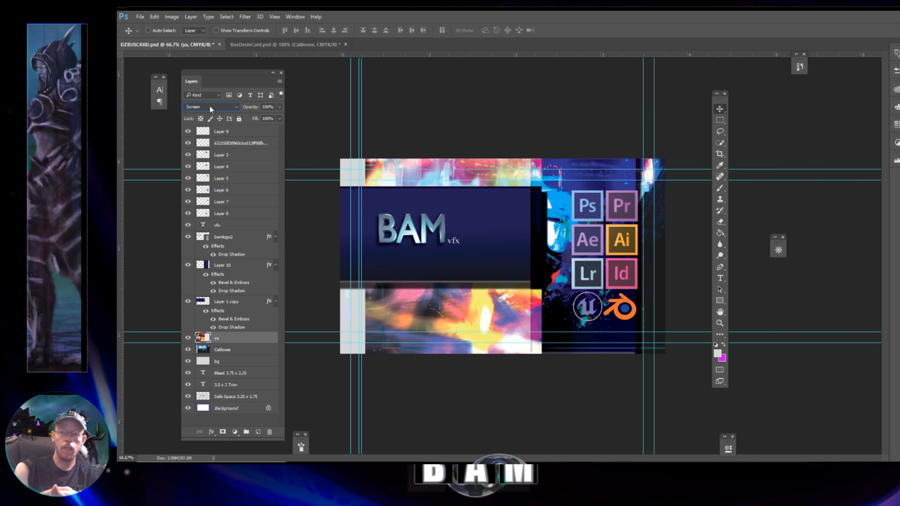
click(187, 350)
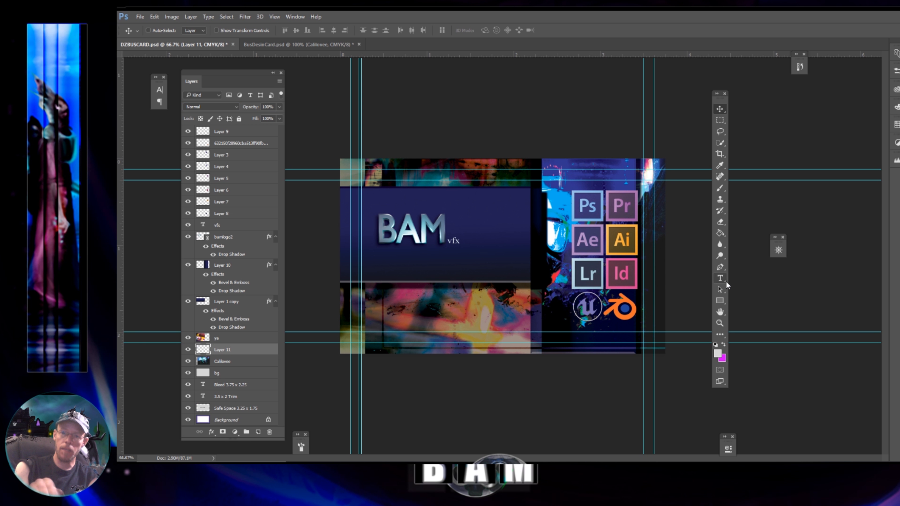
Step: Move the Layer 10 side panel to the card's right edge and scale it to about 118%
drag(557, 209, 570, 209)
key(ctrl+t)
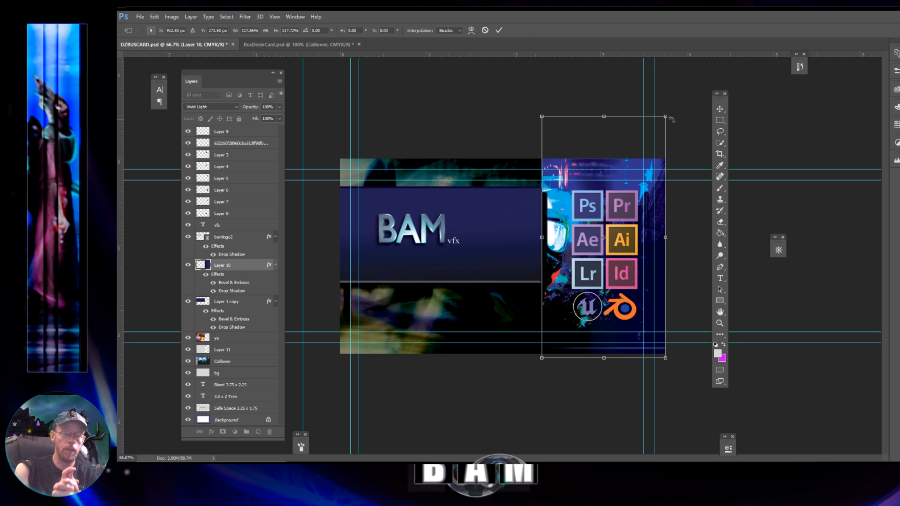
key(Return)
Step: Add a new layer directly above Calilovee and fill it with a near-black colour
click(222, 361)
click(258, 431)
key(g)
click(588, 228)
click(204, 108)
Step: Move the blue banner on Layer 1 copy slightly down and right
click(227, 301)
key(ctrl+t)
key(ctrl+d)
key(ctrl+t)
drag(514, 264, 531, 284)
key(Return)
Step: Put the Layer 1 copy banner above Layer 10 and stretch its left end past the card edge
drag(227, 302, 229, 262)
key(ctrl+t)
drag(344, 261, 332, 261)
key(Return)
Step: Reposition the BAM logo and vfx text together on the blue banner
click(223, 237)
shift+click(217, 225)
mouse_move(420, 238)
mouse_down()
mouse_move(407, 237)
mouse_move(429, 254)
mouse_up()
Step: Add the cardholder's name as a text line below the BAM logo
click(720, 279)
click(367, 260)
text(The Joshuya)
key(BackSpace)
key(BackSpace)
text(a)
click(720, 109)
click(720, 278)
click(438, 255)
text(asdfasdafasfsdf)
click(720, 109)
Step: Add the contact's phone number as a text line below the name
click(720, 278)
click(367, 273)
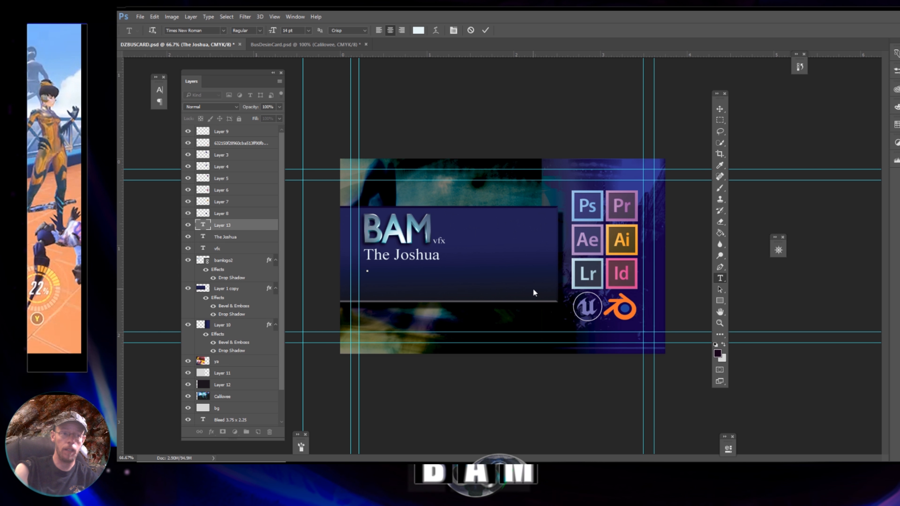
text(999.999.999)
click(720, 109)
Step: Add a text line below the phone number and fill in the contact's e-mail
click(720, 278)
click(370, 284)
text(asdflkasdjfklahsdkfjasdlkfj.com)
key(ctrl+t)
double_click(203, 225)
text(youremail.com)
click(720, 109)
drag(348, 44, 637, 95)
drag(762, 300, 457, 297)
drag(638, 93, 349, 44)
click(202, 44)
Step: Spread the Ps, Ae, Pr, Id, Ai and Lr logos individually from the side panel across the card
drag(588, 206, 458, 185)
drag(587, 240, 482, 221)
drag(622, 206, 461, 285)
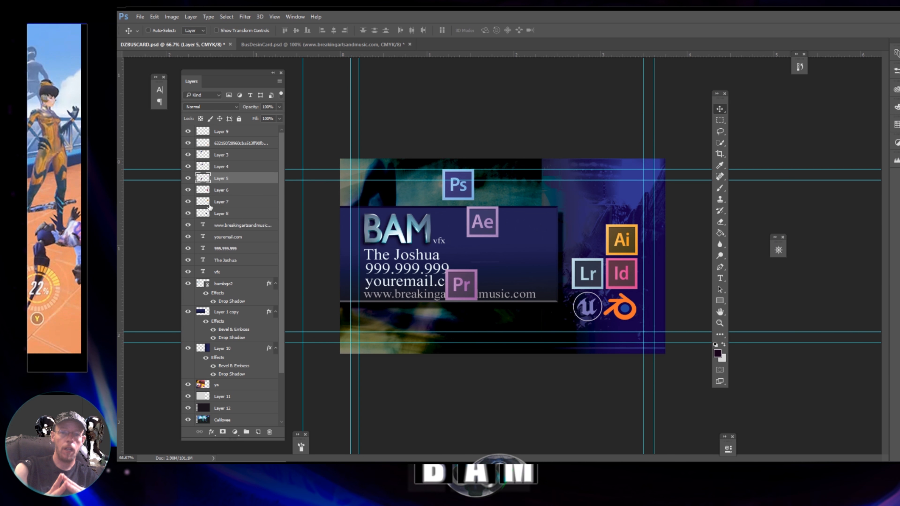
drag(622, 274, 514, 265)
drag(622, 240, 518, 187)
drag(587, 273, 402, 302)
key(alt+Tab)
key(alt+Tab)
click(140, 16)
click(166, 186)
double_click(217, 124)
key(Return)
key(Delete)
Step: Place the Ps and Pr logos side by side at the card's upper right, with the Ae logo below Ps
click(220, 155)
drag(460, 196, 583, 209)
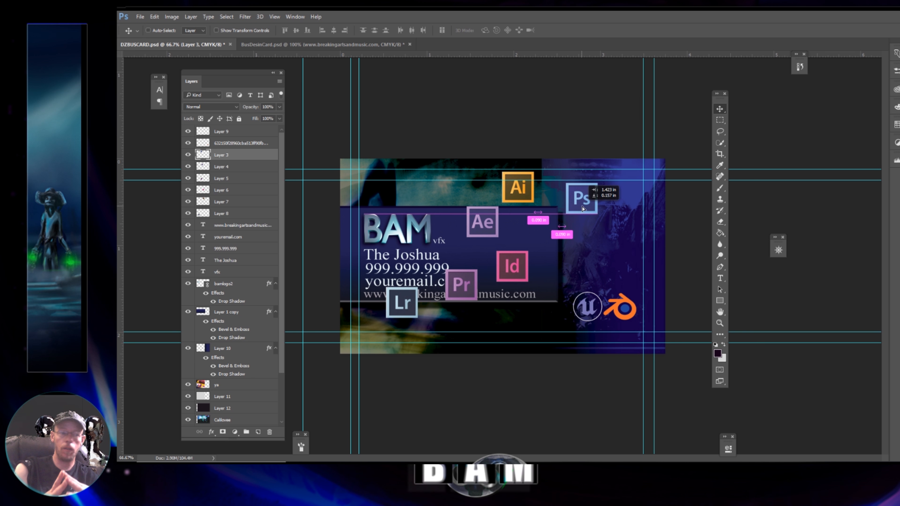
drag(527, 192, 626, 199)
ctrl+drag(466, 291, 622, 201)
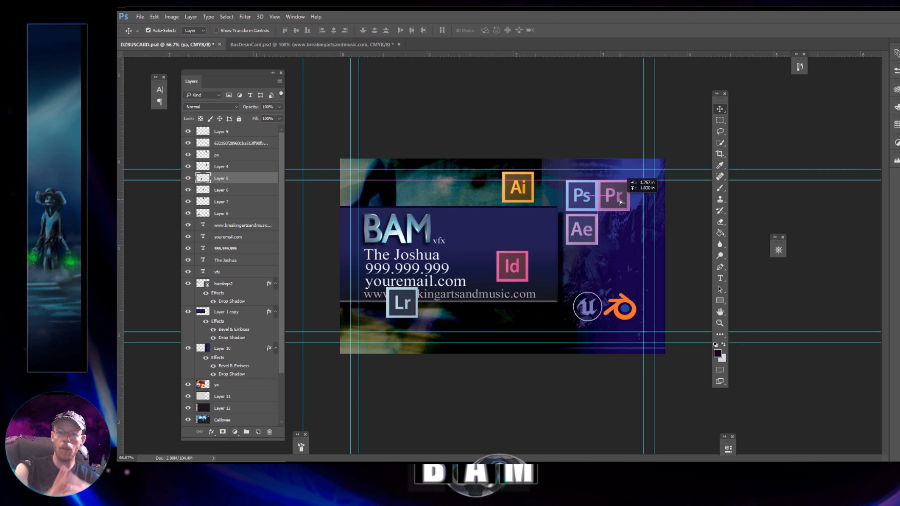
Step: Rename the Illustrator, Lightroom, Blender and Unreal logo layers AI, LR, Blender and UE4
double_click(221, 202)
text(AI)
double_click(221, 213)
text(LR)
double_click(237, 143)
text(Blender)
double_click(221, 132)
text(UE4)
Step: Complete the logo grid by placing Id beside Ae, with Ai and Lr in the row below
click(212, 107)
click(212, 115)
click(227, 167)
ctrl+drag(512, 266, 618, 229)
ctrl+drag(518, 187, 581, 264)
ctrl+drag(401, 302, 618, 264)
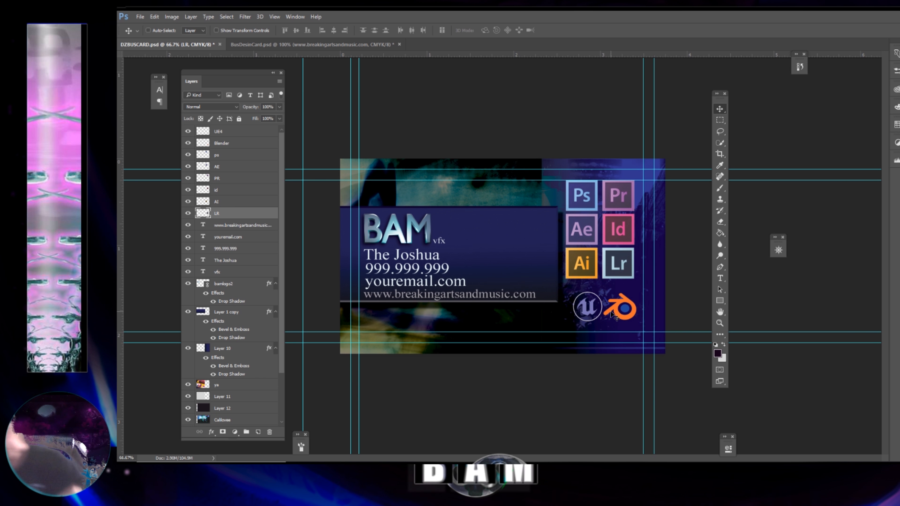
Step: Align the Unreal and Blender logos under the grid and shift the software logos slightly down
drag(647, 312, 624, 310)
click(248, 132)
shift+click(245, 214)
drag(588, 170, 590, 180)
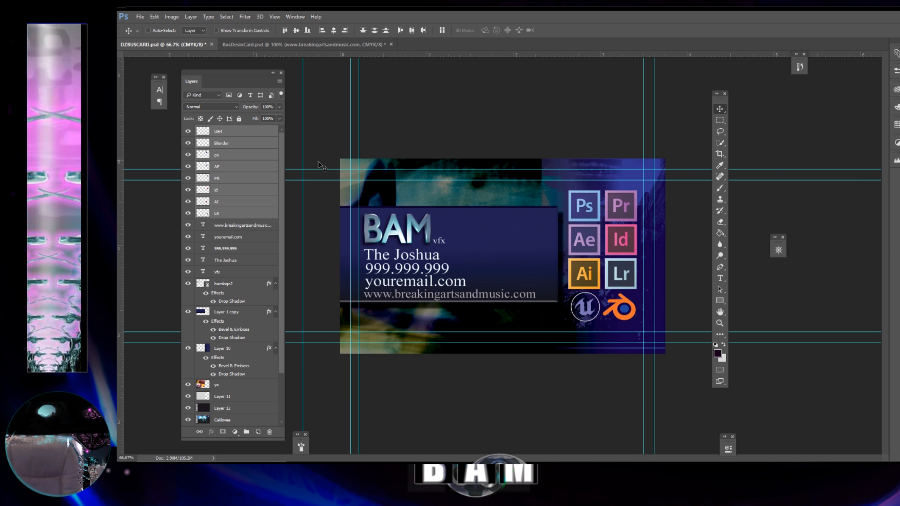
Step: Move the contact text lines, BAM logo and their blue backing panel up together, level with the logo grid
click(243, 225)
shift+click(241, 272)
shift+click(245, 312)
drag(480, 260, 480, 245)
Step: Group all eight software logo layers, from UE4 to LR, into a group named PGLOGOS
click(243, 214)
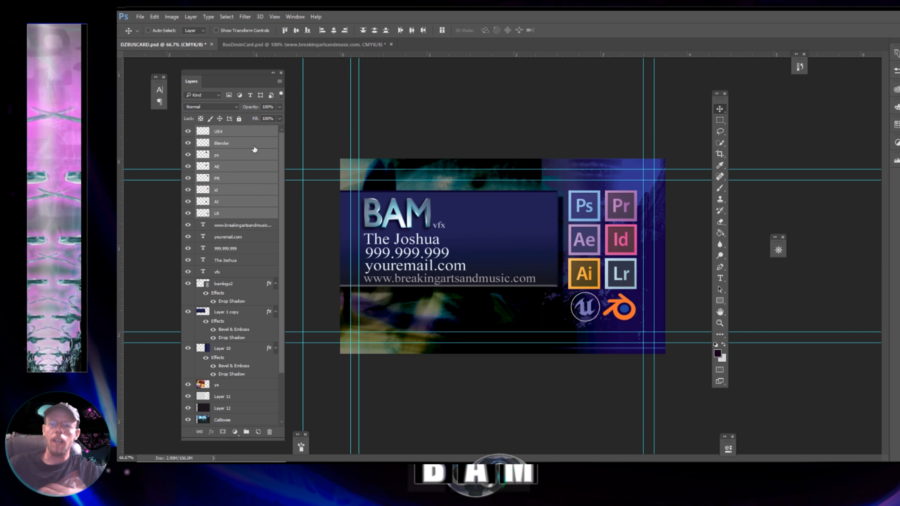
shift+click(243, 134)
click(243, 143)
click(246, 133)
shift+click(245, 216)
right_click(252, 202)
click(289, 126)
text(PGLOGOS)
click(607, 155)
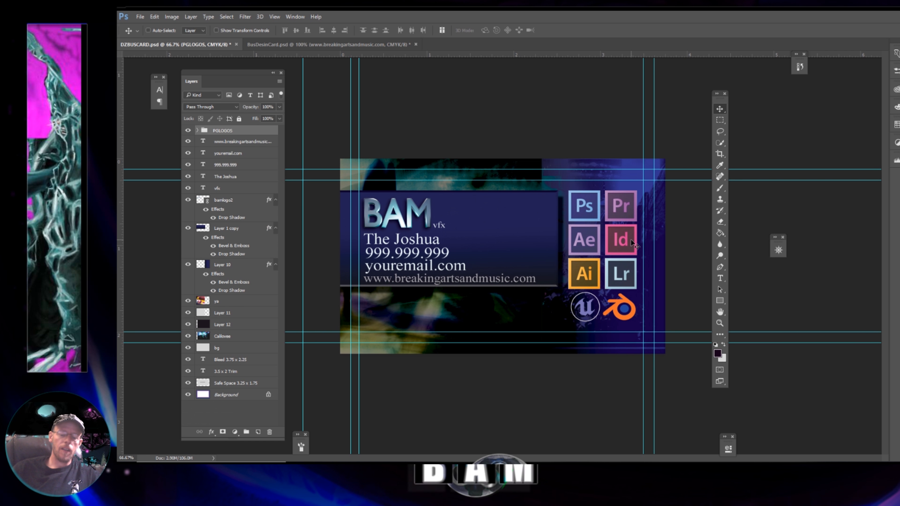
Step: Set the PGLOGOS group's blend mode to Luminosity
key(Down)
key(Down)
key(Down)
key(Down)
key(Down)
key(Down)
key(Down)
key(Down)
key(Down)
key(Down)
key(Down)
key(Down)
key(Down)
key(Down)
key(Down)
key(Down)
key(Down)
key(Down)
key(Down)
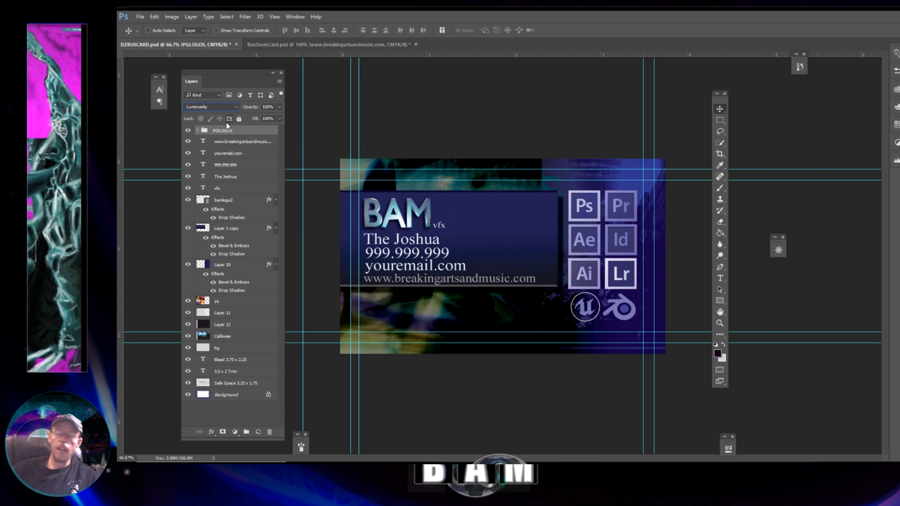
click(140, 16)
click(159, 190)
double_click(358, 76)
click(495, 180)
click(458, 231)
key(Escape)
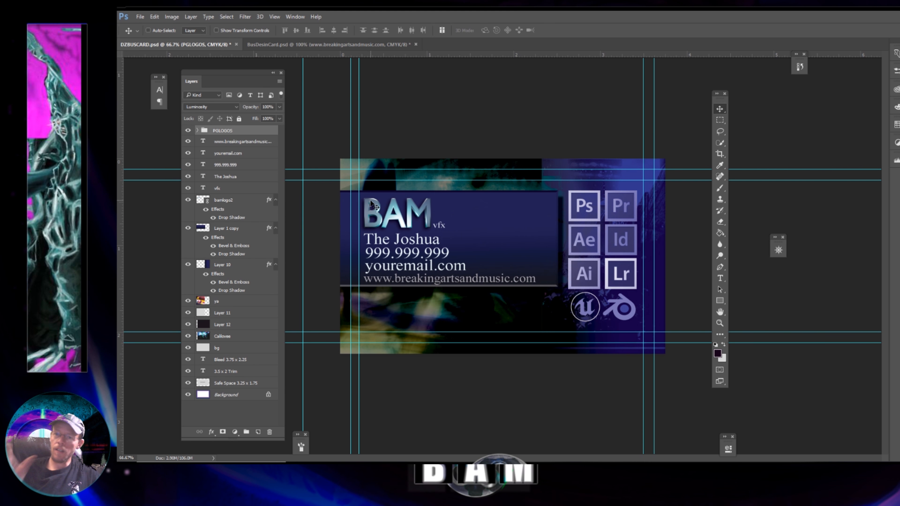
Step: Bring the fb, insta, Patreon, twitch, twitter, YT and discord logo images from the file folder onto the card and place them
key(alt+Tab)
click(634, 260)
ctrl+click(572, 291)
ctrl+click(630, 291)
scroll(602, 337, down, 2)
ctrl+click(572, 391)
ctrl+click(572, 454)
drag(573, 231, 401, 248)
key(Return)
key(Return)
key(Return)
key(Return)
key(Return)
key(Return)
key(Return)
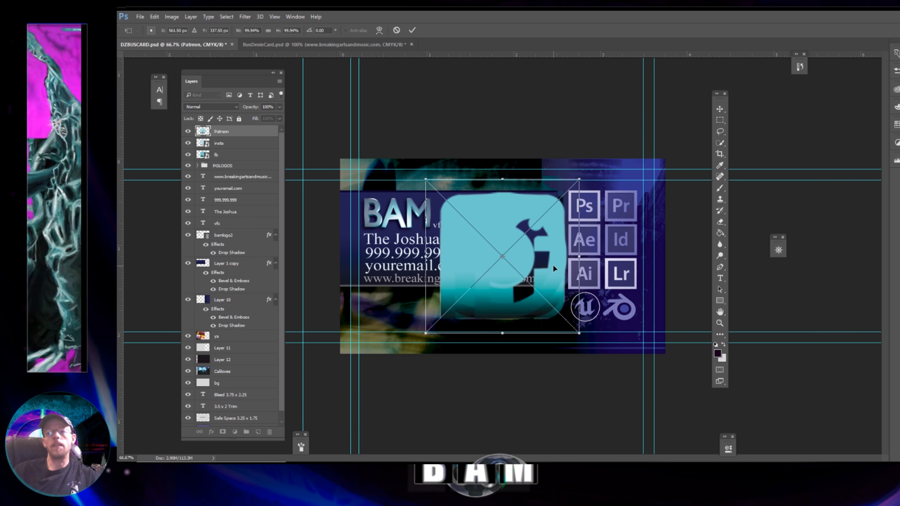
Step: Group the placed social media logo layers into a group named Social Logos
shift+click(260, 204)
right_click(247, 202)
click(300, 125)
text(Social Logos)
key(Return)
Step: Scale the social logos down to icon size and move them to the left below the contact text panel
click(197, 131)
drag(532, 217, 521, 220)
key(ctrl+t)
drag(556, 194, 459, 302)
drag(443, 317, 381, 307)
key(Return)
Step: Spread the discord, YT, twitter and twitch logos out along the row below the contact text panel
click(229, 141)
drag(384, 305, 546, 303)
click(248, 153)
drag(380, 306, 474, 307)
click(248, 165)
click(248, 176)
drag(380, 306, 438, 307)
shift+click(248, 164)
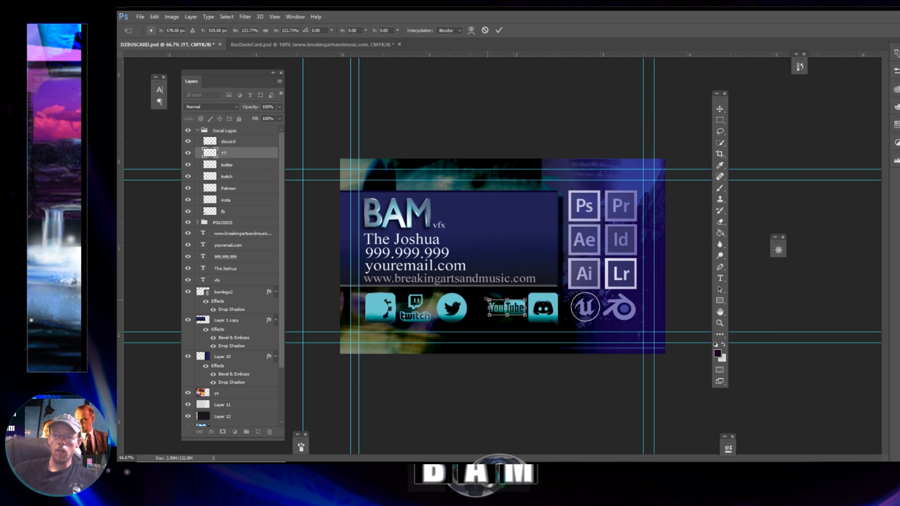
Step: Delete the twitter logo layer and shift the neighbouring social logos along the row
click(248, 200)
click(248, 212)
click(247, 166)
key(Delete)
click(248, 142)
shift+click(248, 188)
drag(464, 314, 485, 314)
shift+click(247, 192)
drag(373, 323, 432, 315)
Step: Reposition the YT logo and adjust the spacing of the other social logos in the row
click(248, 153)
shift+click(248, 188)
drag(488, 307, 463, 311)
click(248, 164)
click(248, 153)
drag(513, 308, 462, 188)
click(248, 141)
shift+click(248, 188)
Step: Group the contact text, BAM logo and backing panel layers into a group named words
click(198, 130)
click(215, 107)
click(243, 151)
shift+click(234, 238)
drag(496, 241, 519, 243)
right_click(247, 238)
click(283, 124)
text(words)
Step: Nudge the social logos row slightly upward
click(245, 130)
click(245, 234)
mouse_move(496, 323)
mouse_down()
mouse_move(499, 301)
mouse_move(489, 327)
mouse_move(508, 324)
mouse_move(496, 318)
mouse_up()
Step: Shift the Layer 10 side panel slightly right and move the ya background image toward the card's upper right
click(244, 197)
scroll(214, 108, up, 10)
click(227, 130)
click(245, 161)
drag(581, 302, 603, 301)
click(245, 198)
drag(468, 198, 579, 180)
Step: Rearrange the social logos individually into an evenly spaced row below the contact text panel
click(227, 131)
click(188, 131)
drag(496, 319, 381, 325)
click(188, 130)
drag(374, 303, 419, 324)
drag(468, 302, 467, 320)
drag(500, 301, 487, 321)
Step: Place the discord and twitter logo images again at icon size at the right end of the social row
click(140, 17)
click(170, 186)
key(Return)
click(139, 17)
click(174, 189)
drag(467, 290, 495, 311)
key(Return)
click(460, 320)
click(149, 31)
Step: Set the Social Logos group to Luminosity blend mode with 66% opacity
click(224, 131)
click(212, 107)
click(213, 290)
click(279, 107)
drag(281, 116, 265, 117)
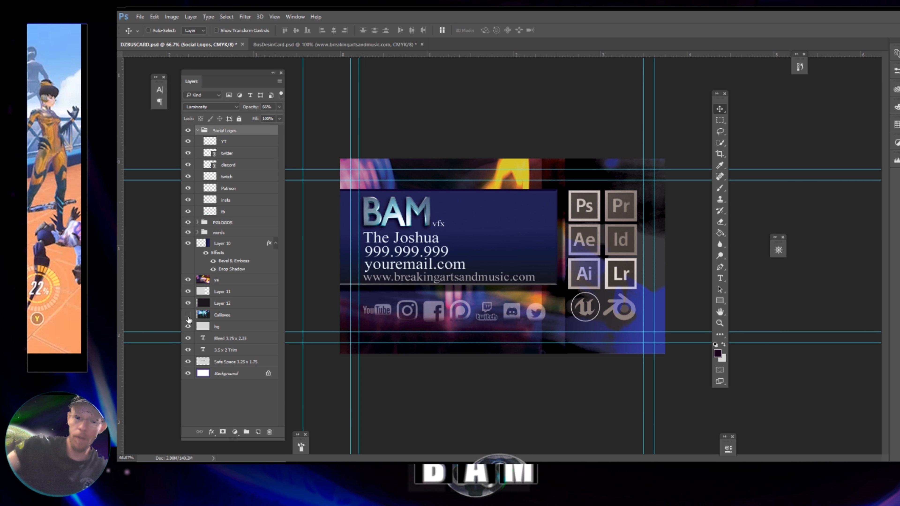
Step: Toggle the Calliowe layer's visibility and shift the Layer 11 image slightly right on the card
click(188, 315)
click(188, 314)
click(227, 304)
click(245, 316)
click(226, 292)
drag(444, 297, 465, 296)
Step: Place the image "a", bring its layer above Social Logos, and scale it down beside the contact text in the panel
click(140, 17)
click(175, 189)
double_click(360, 127)
double_click(213, 78)
drag(227, 291, 247, 125)
key(ctrl+t)
drag(599, 159, 472, 288)
drag(464, 322, 534, 234)
drag(474, 199, 473, 197)
key(Return)
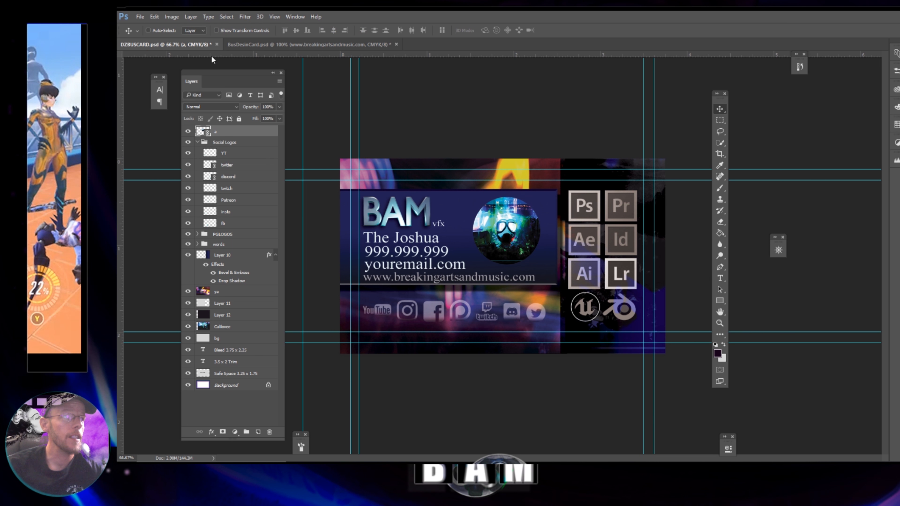
Step: Apply a layer style to the placed image "a" and adjust its settings slightly
click(191, 17)
click(312, 112)
drag(766, 177, 776, 177)
drag(763, 194, 770, 194)
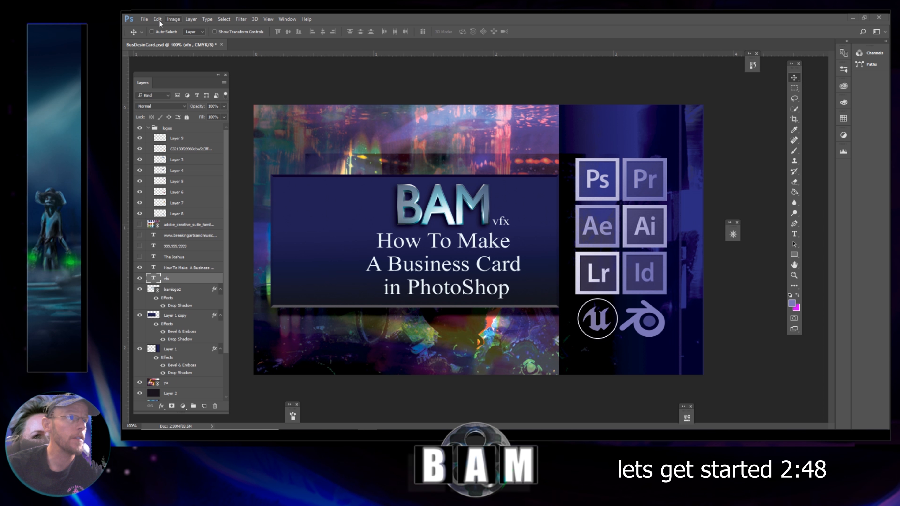
Step: Create a 3.25 x 1.75 inch, 300 ppi CMYK document with white background named BusinessDesignCard, and add an empty layer
click(144, 19)
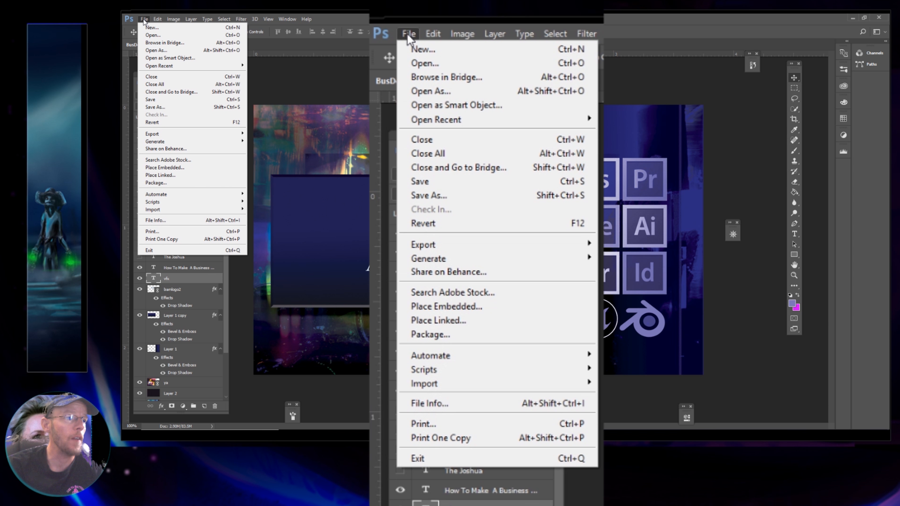
click(151, 28)
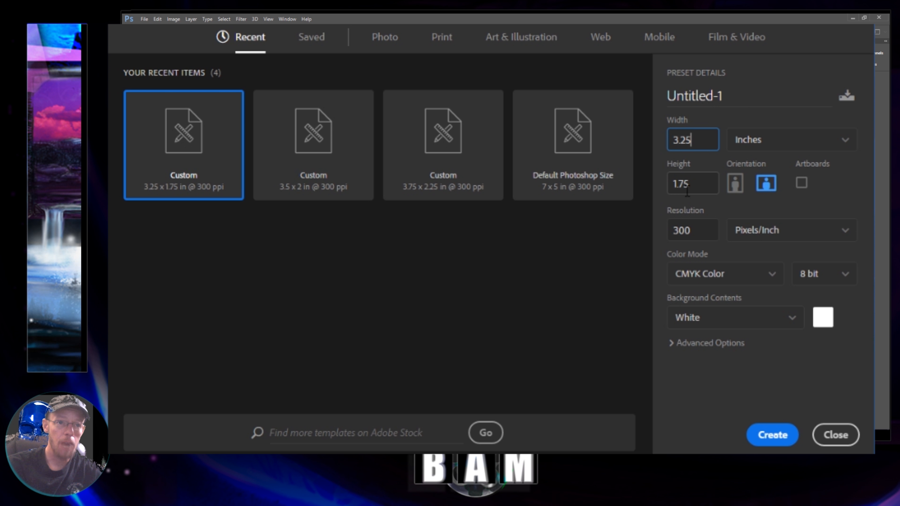
key(Tab)
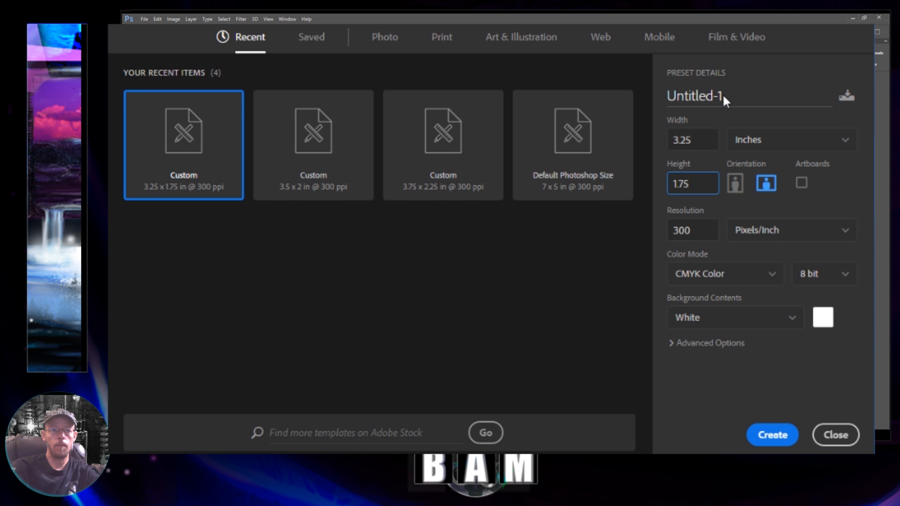
drag(724, 97, 494, 97)
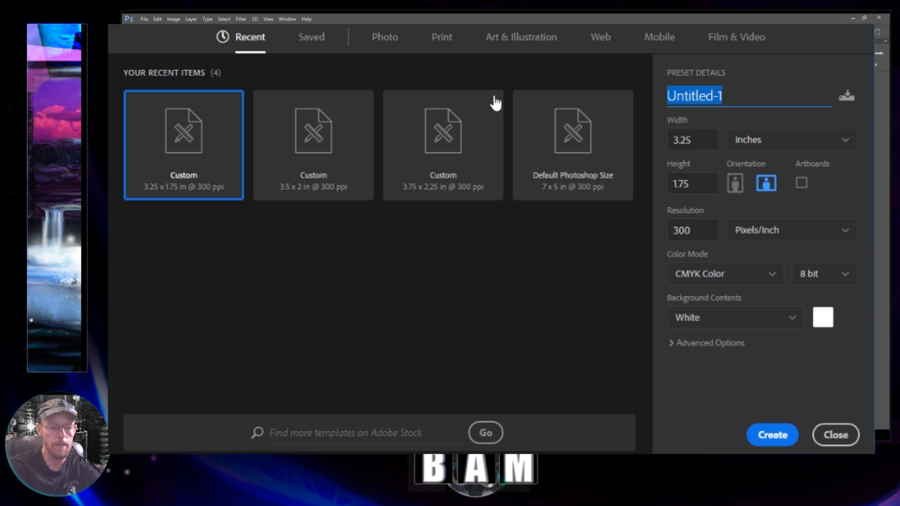
text(Bu)
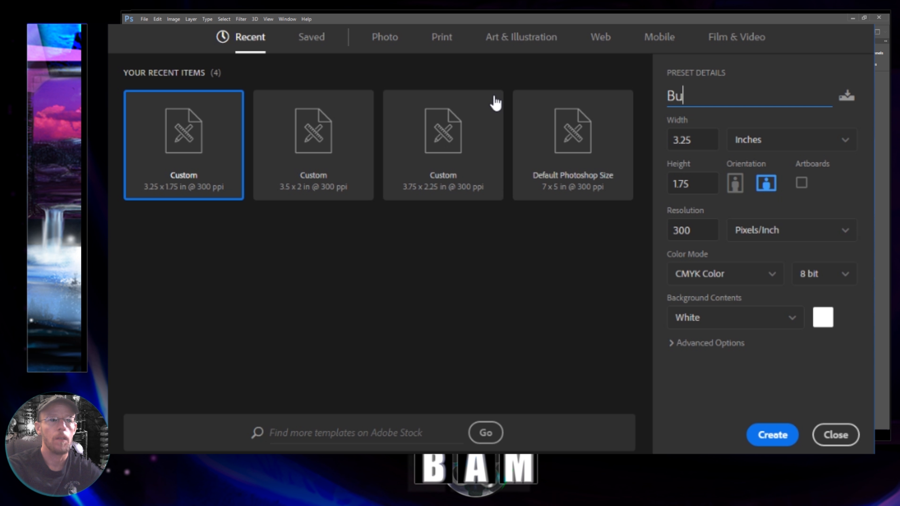
text(siness)
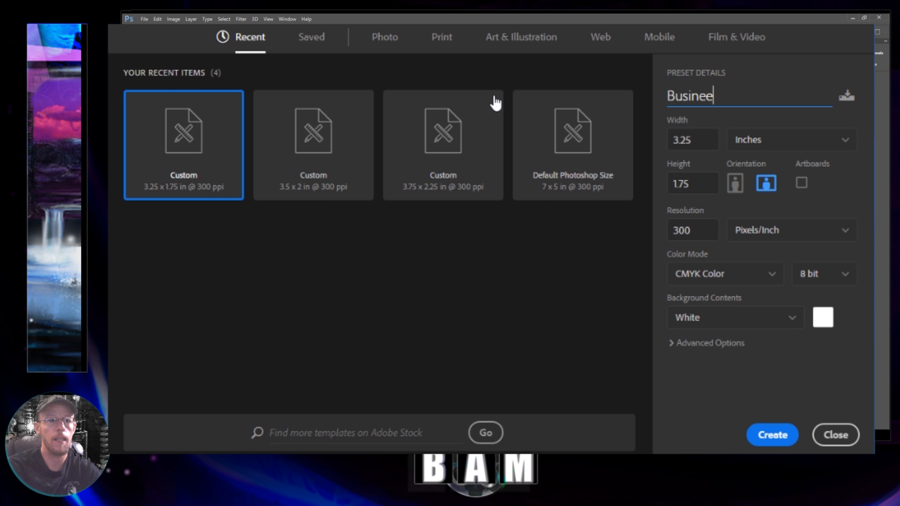
text(Design)
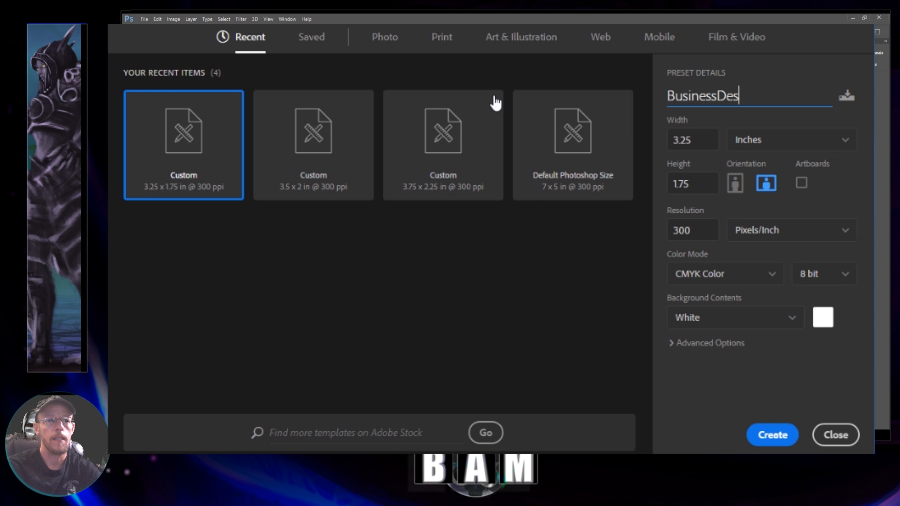
text(Card)
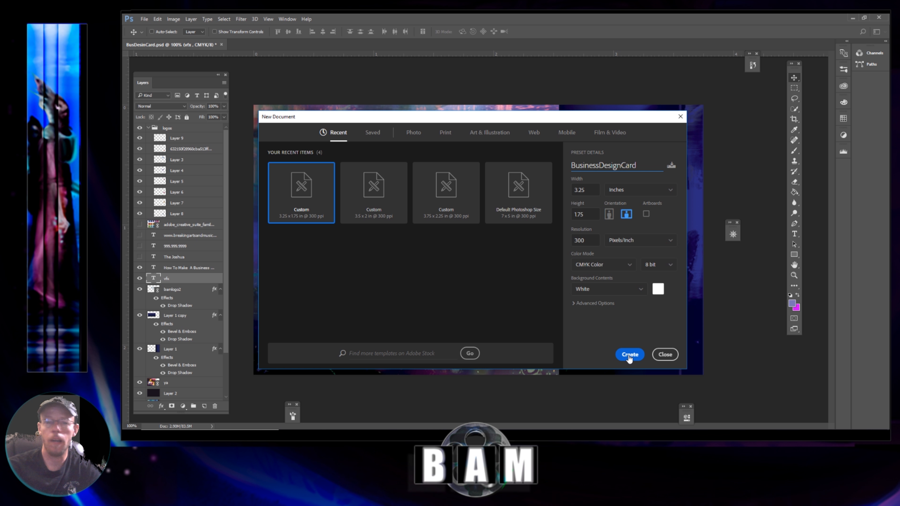
click(628, 355)
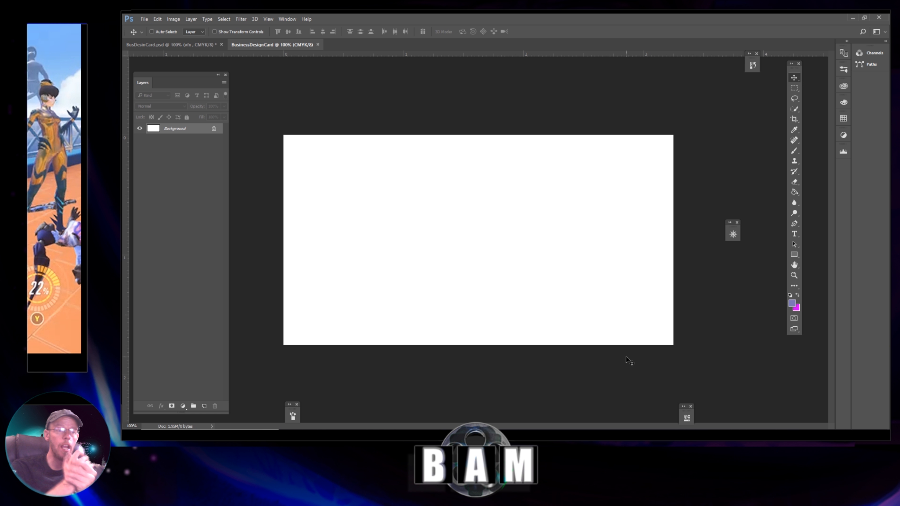
click(204, 406)
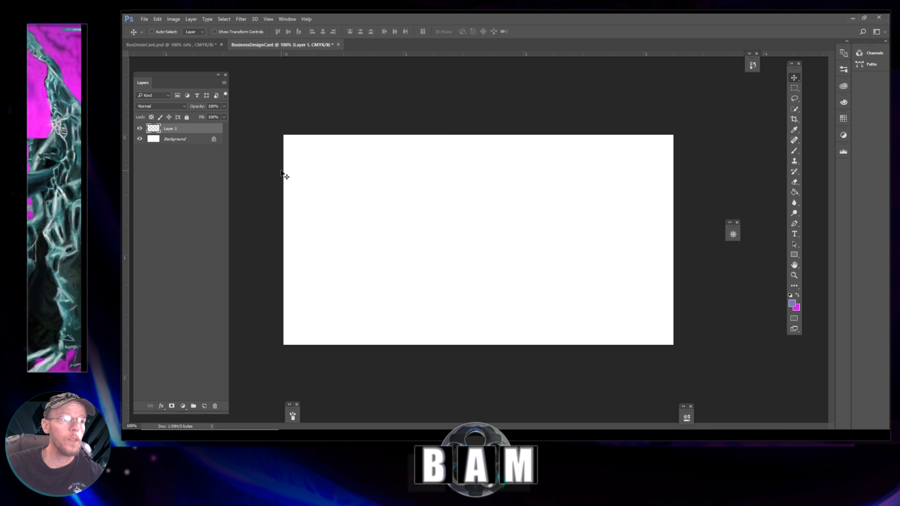
Step: Relocate the Layers panel closer to the canvas, then hide it and show it again
drag(169, 75, 209, 77)
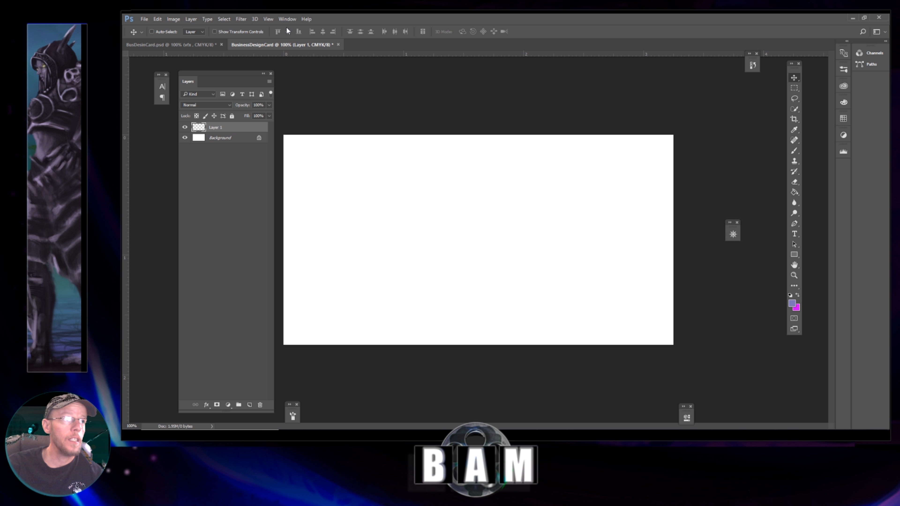
click(288, 19)
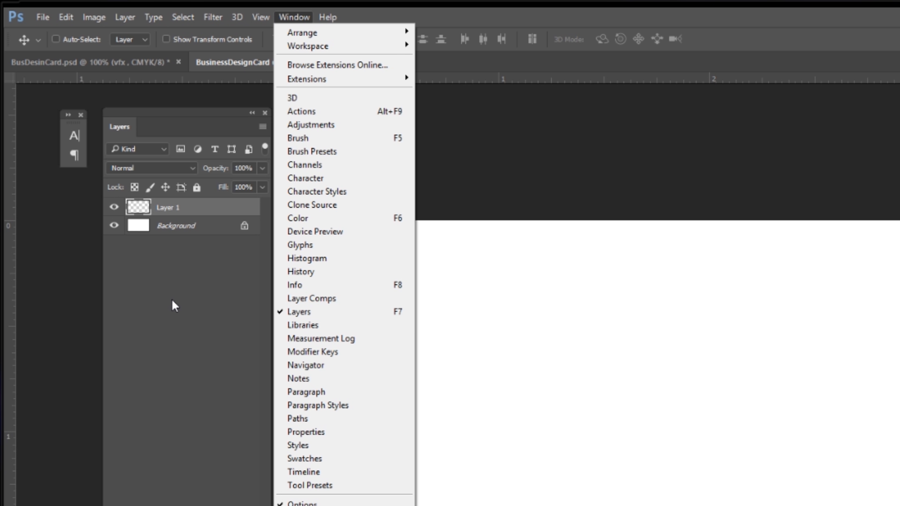
click(295, 311)
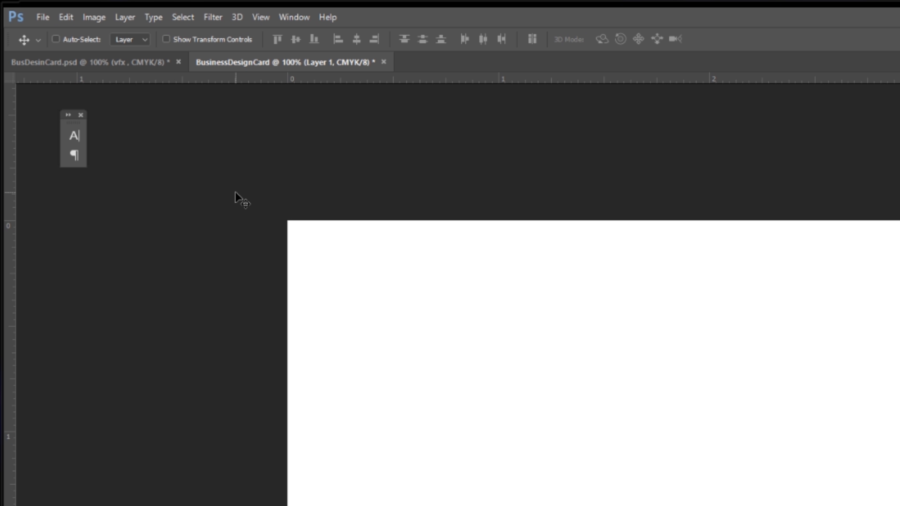
key(F7)
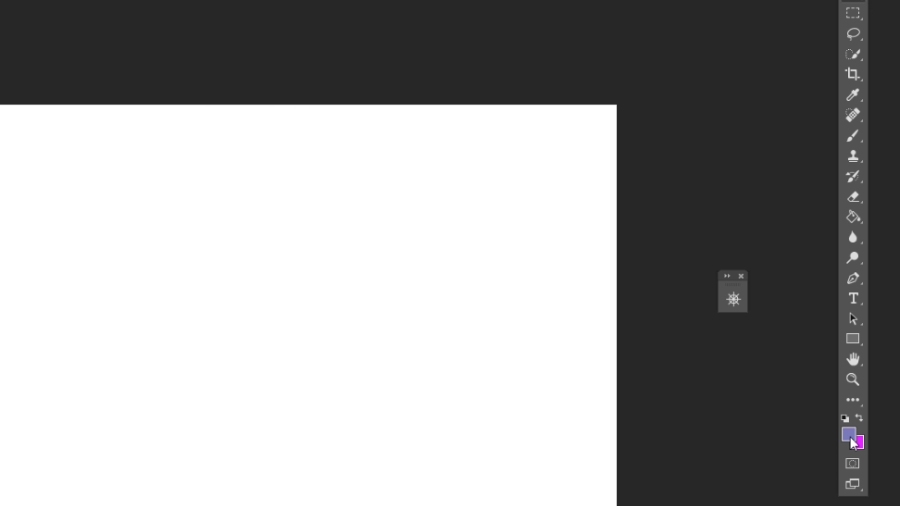
Step: Set the foreground color to light gray d7d7d7 and fill Layer 1 with it using the Paint Bucket
click(793, 304)
mouse_move(106, 141)
mouse_down()
mouse_move(80, 169)
mouse_move(75, 116)
mouse_up()
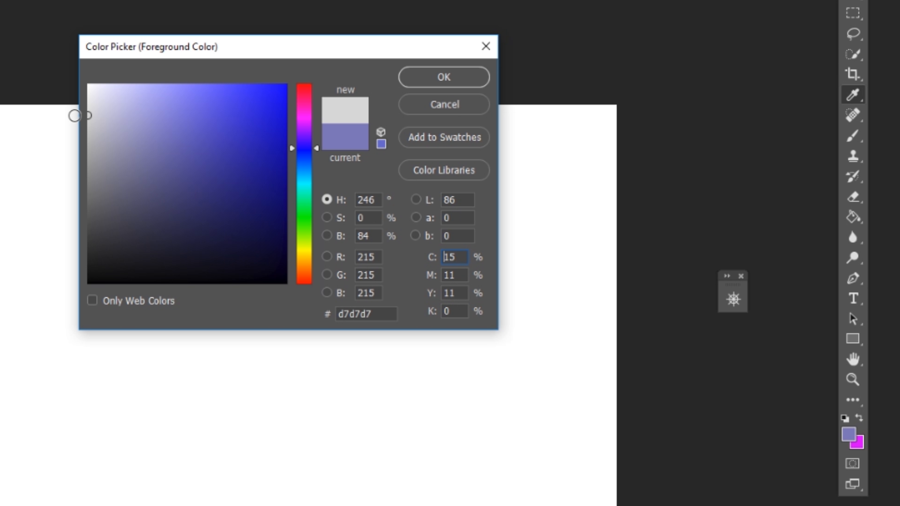
click(462, 80)
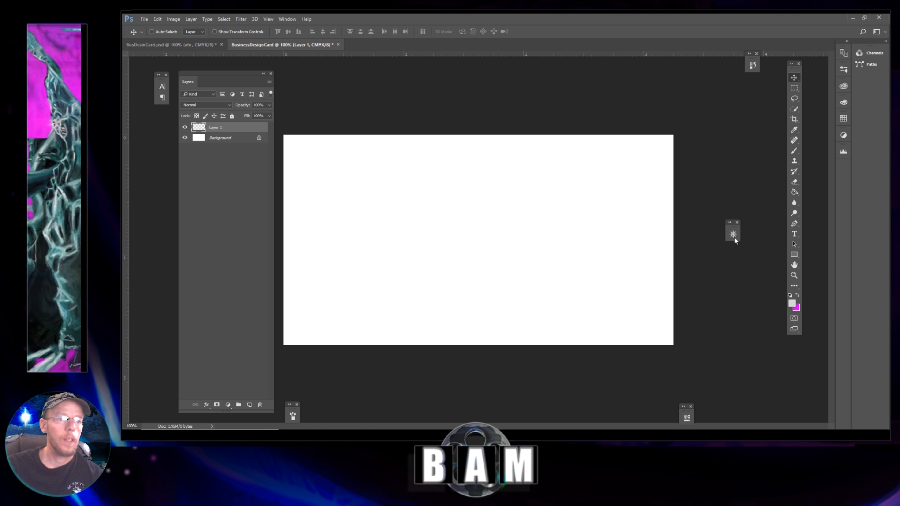
key(g)
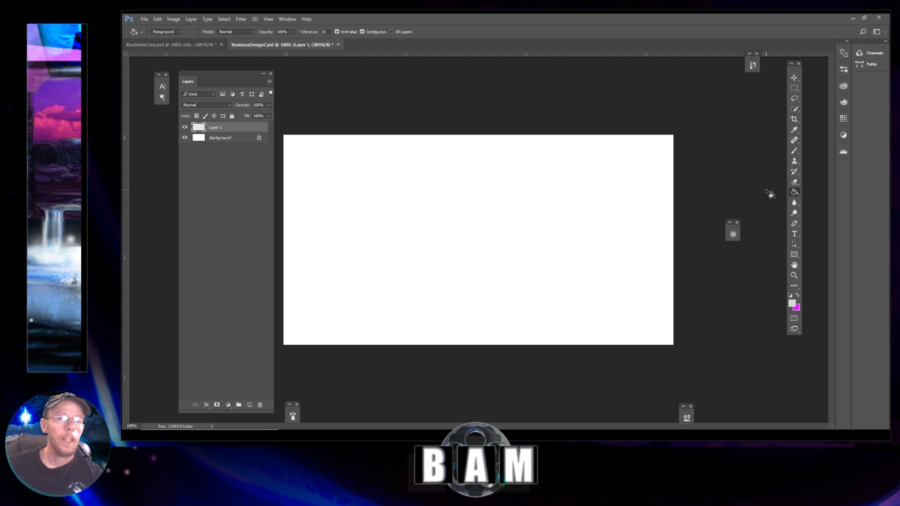
click(468, 233)
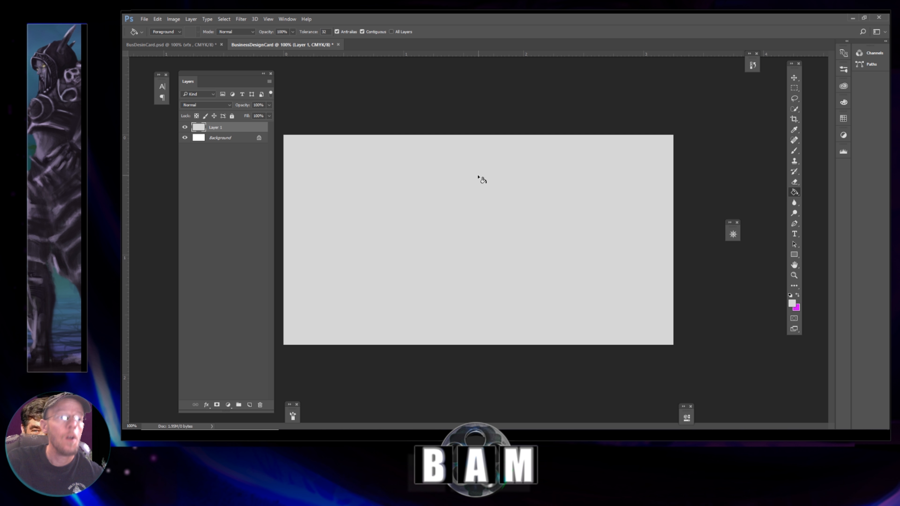
Step: Toggle Layer 1's visibility repeatedly to compare the gray fill with the white Background
click(185, 128)
click(185, 128)
click(185, 128)
click(185, 128)
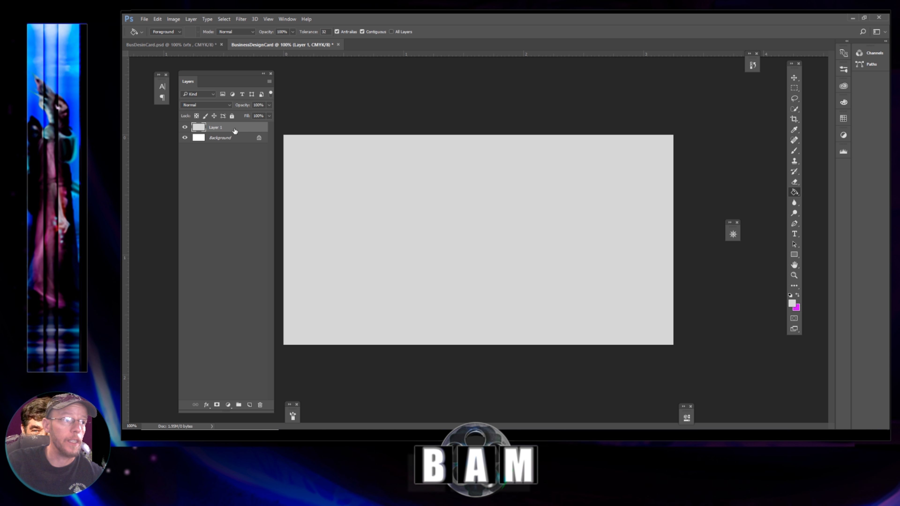
click(186, 128)
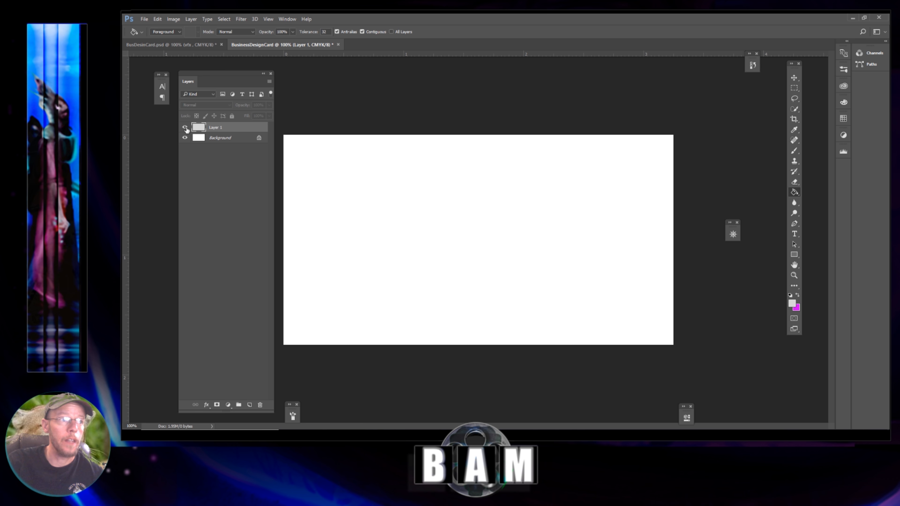
click(185, 128)
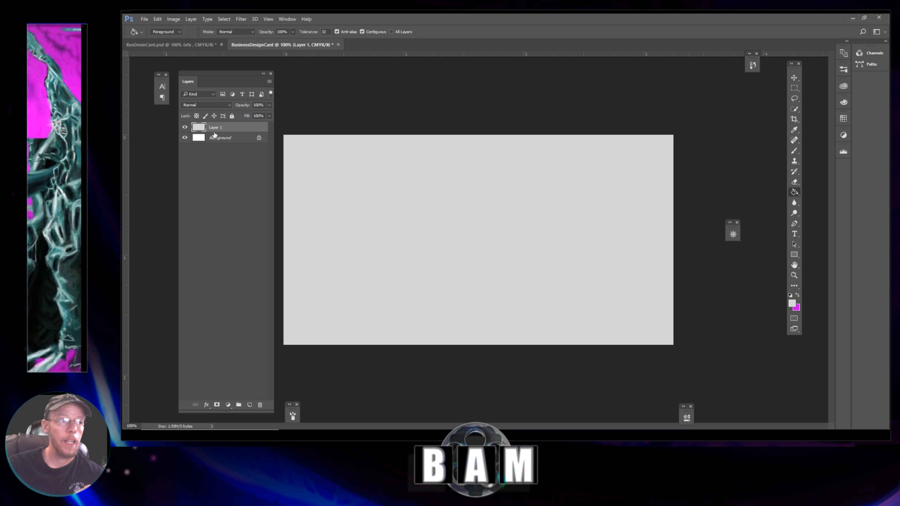
Step: Start a text line near the middle of the gray canvas with the Type tool
click(795, 234)
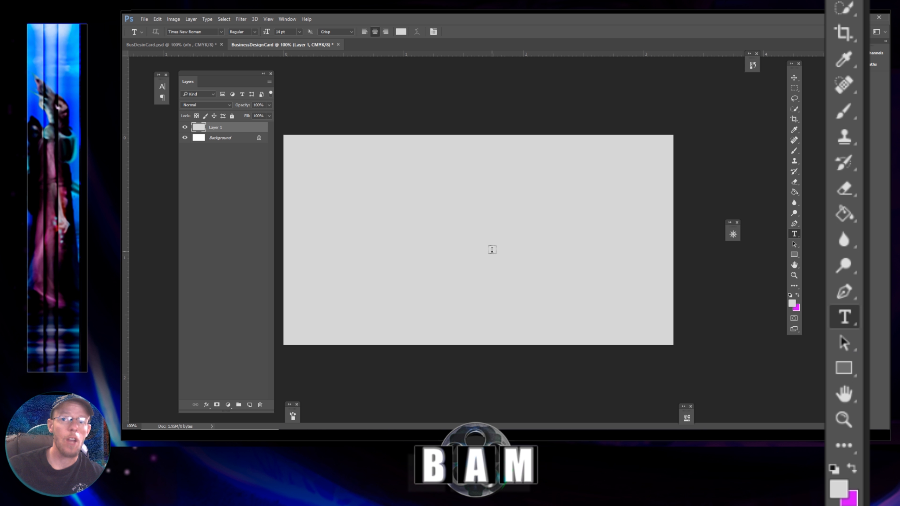
click(422, 231)
text(asdfasdfasdfasdfasdf)
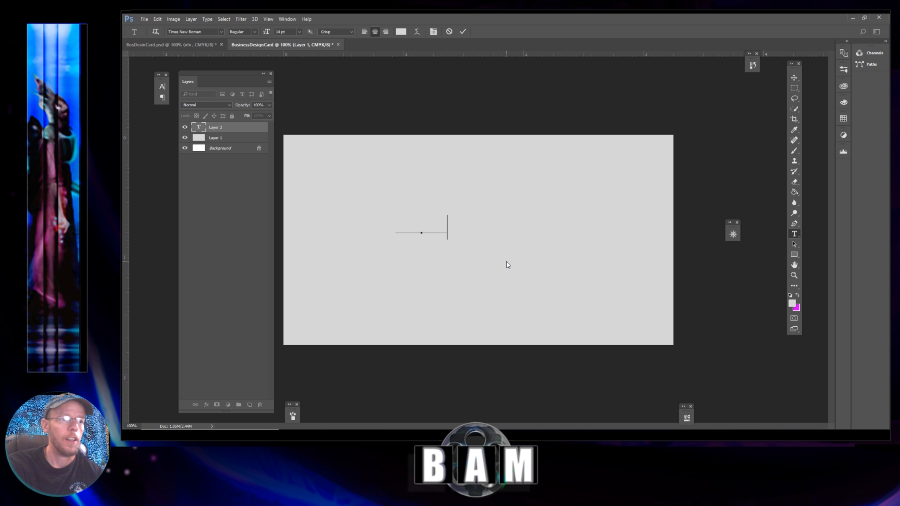
text(asdfasdfasdfasdfasdfasdfasdfasdfasdfasdf)
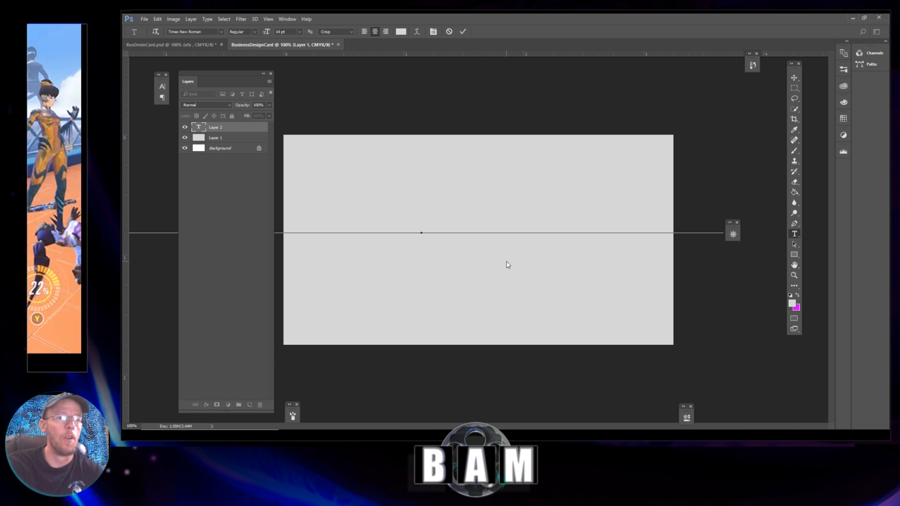
key(Left)
key(Left)
key(Left)
key(Left)
key(Left)
key(Left)
key(Left)
key(Left)
key(Left)
key(Left)
key(Left)
key(Left)
key(Left)
key(Left)
key(Left)
key(Left)
key(Left)
key(Left)
key(Left)
key(Left)
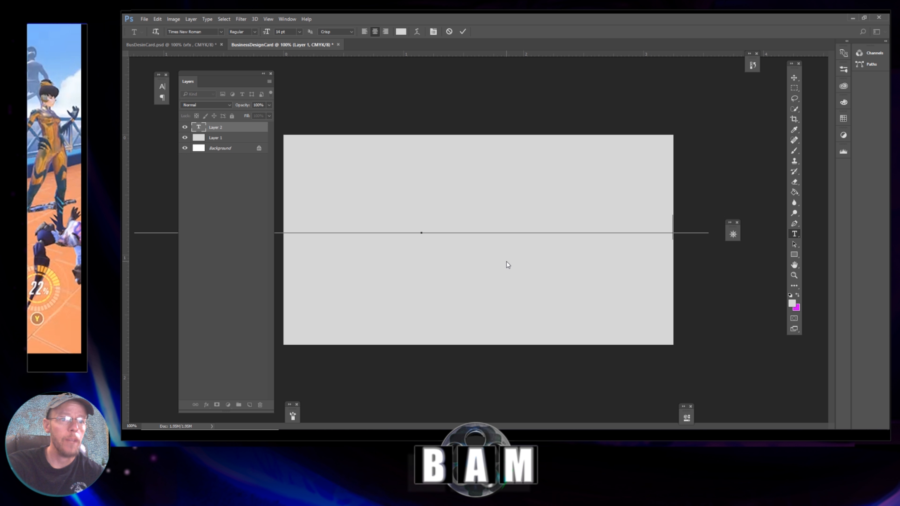
key(BackSpace)
key(BackSpace)
key(BackSpace)
key(BackSpace)
key(BackSpace)
key(BackSpace)
key(BackSpace)
key(BackSpace)
key(BackSpace)
key(BackSpace)
key(BackSpace)
key(BackSpace)
key(BackSpace)
key(BackSpace)
key(BackSpace)
key(BackSpace)
key(BackSpace)
key(BackSpace)
key(BackSpace)
key(BackSpace)
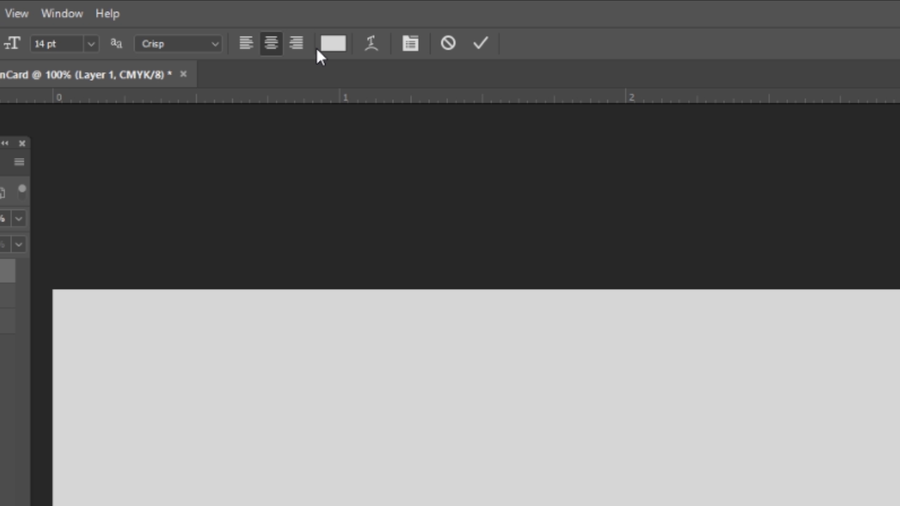
Step: Set the text color to near-black 070800
click(336, 48)
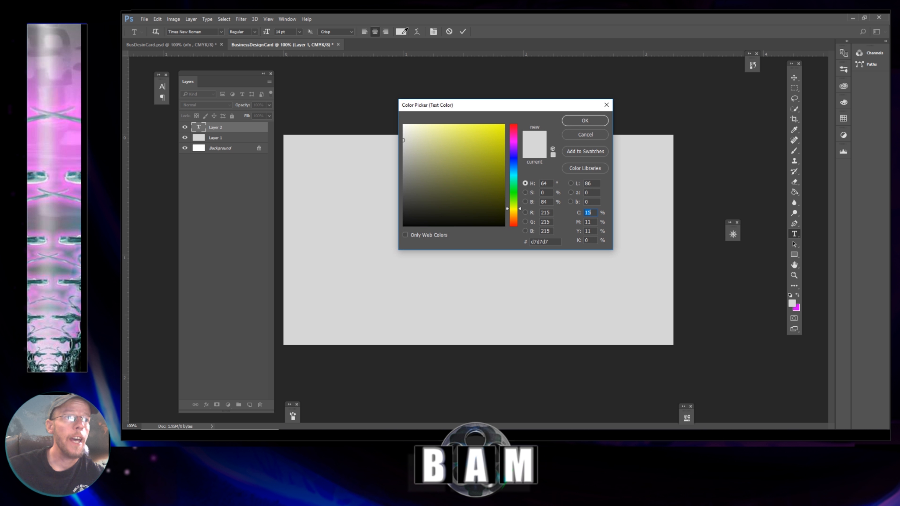
drag(471, 192, 504, 222)
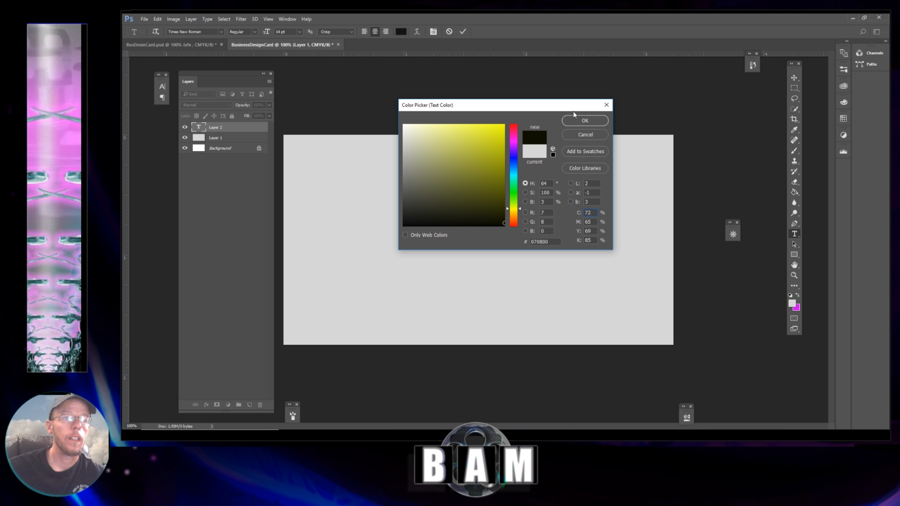
click(580, 121)
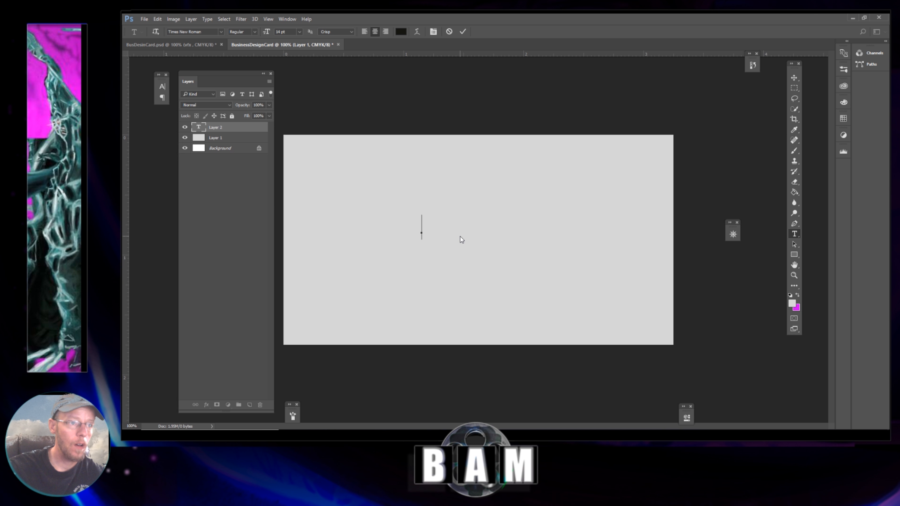
Step: Enter the text "Safe Space 3.25 x 1.75" and move it to the center of the gray canvas
text(Safe )
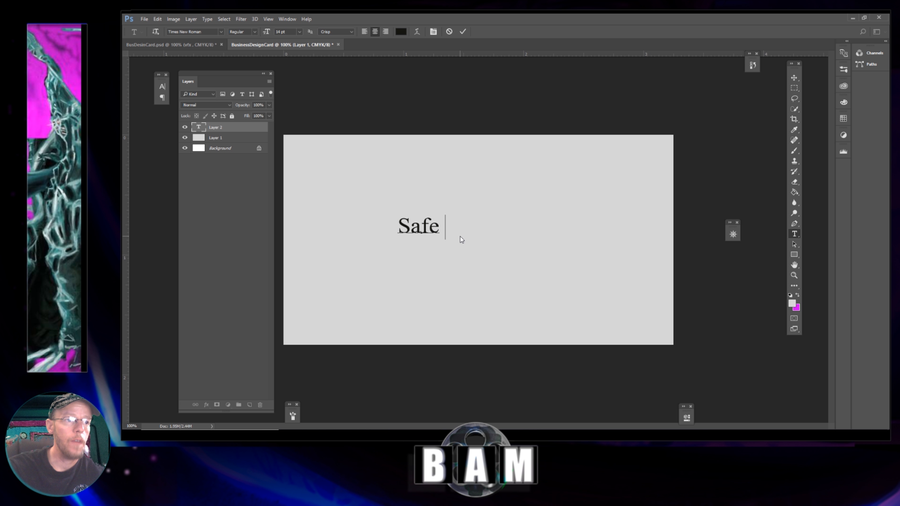
text(Space )
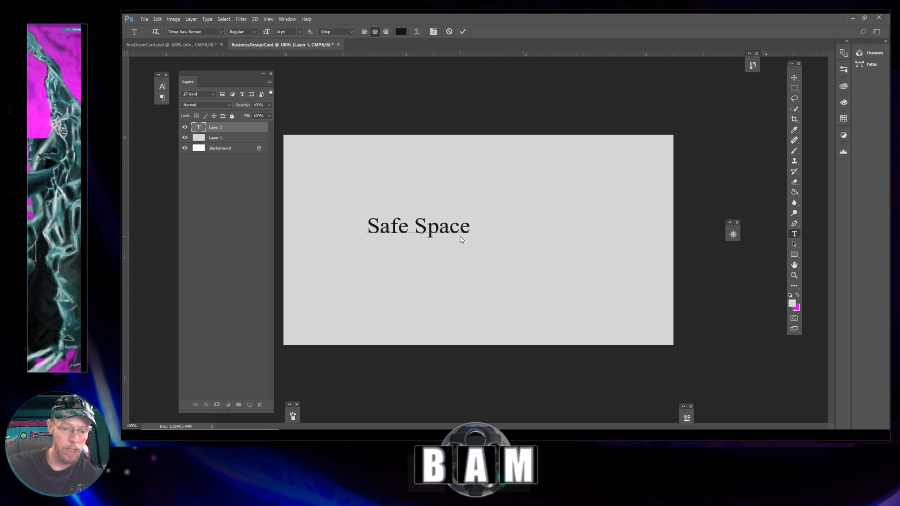
text(3.2)
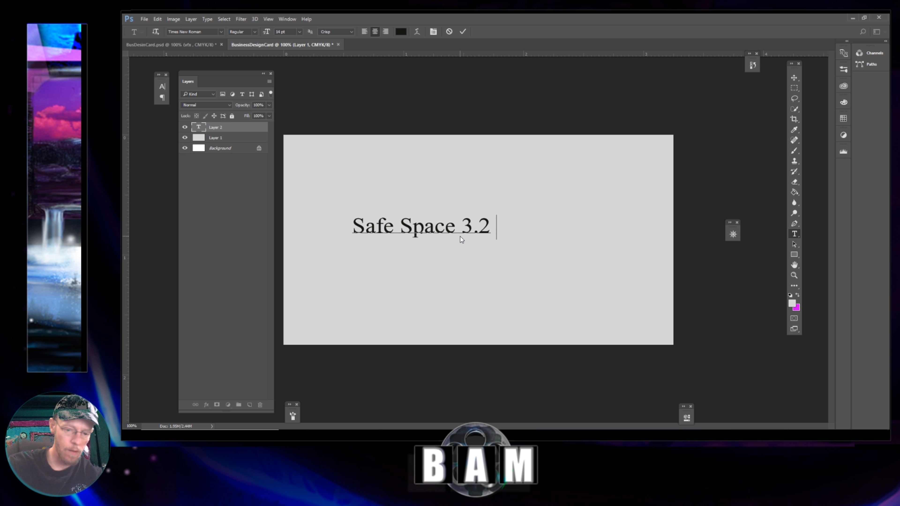
text(5 x)
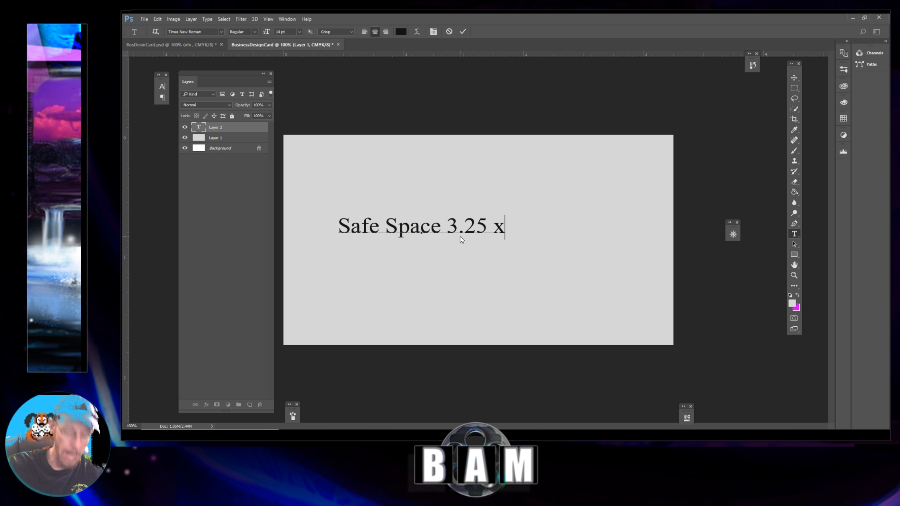
text( 1.75)
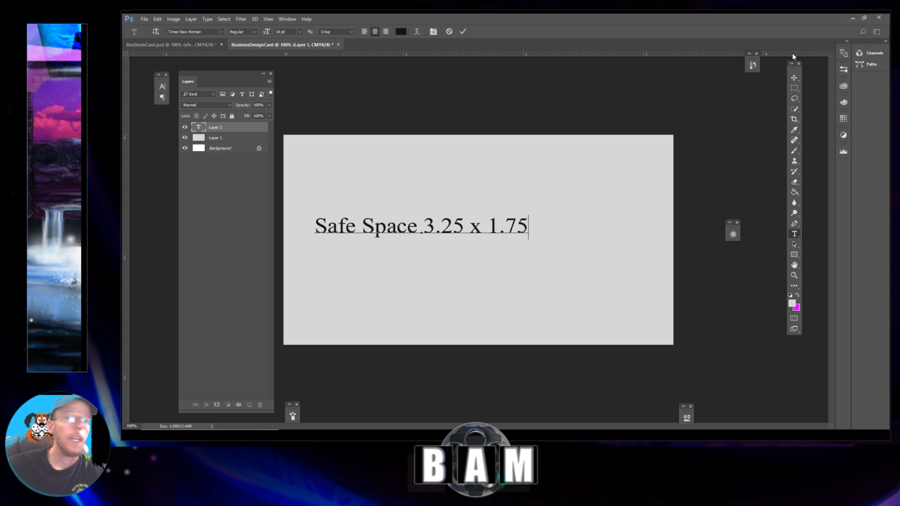
click(793, 78)
drag(451, 237, 501, 241)
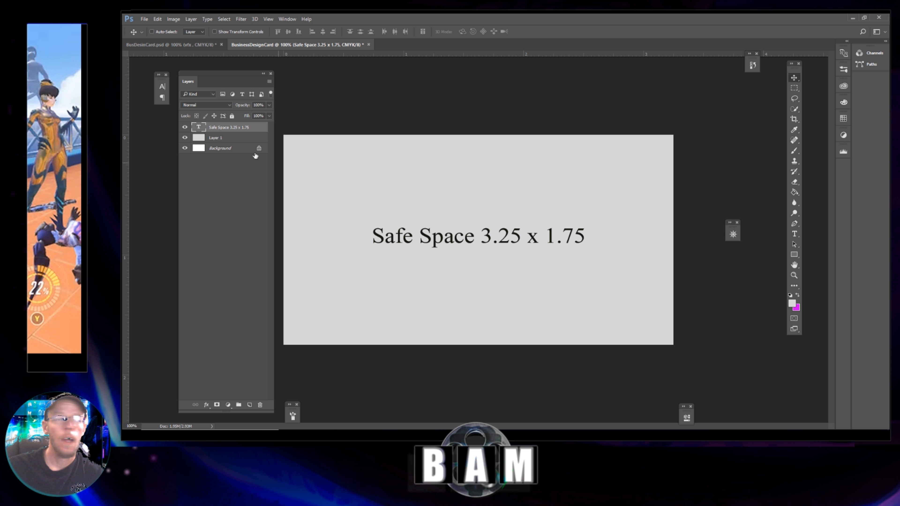
Step: Merge the Safe Space text layer with the gray Layer 1
mouse_move(243, 73)
mouse_down()
mouse_move(265, 65)
mouse_move(239, 71)
mouse_up()
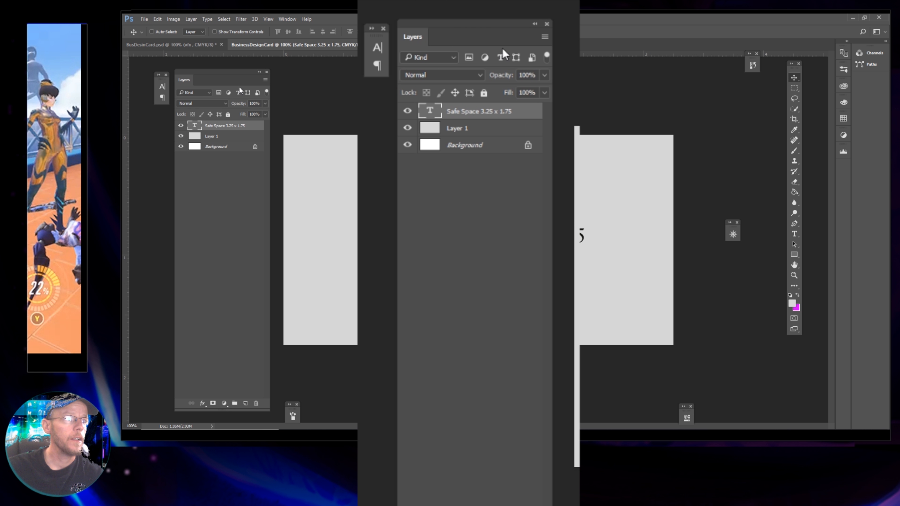
shift+click(242, 137)
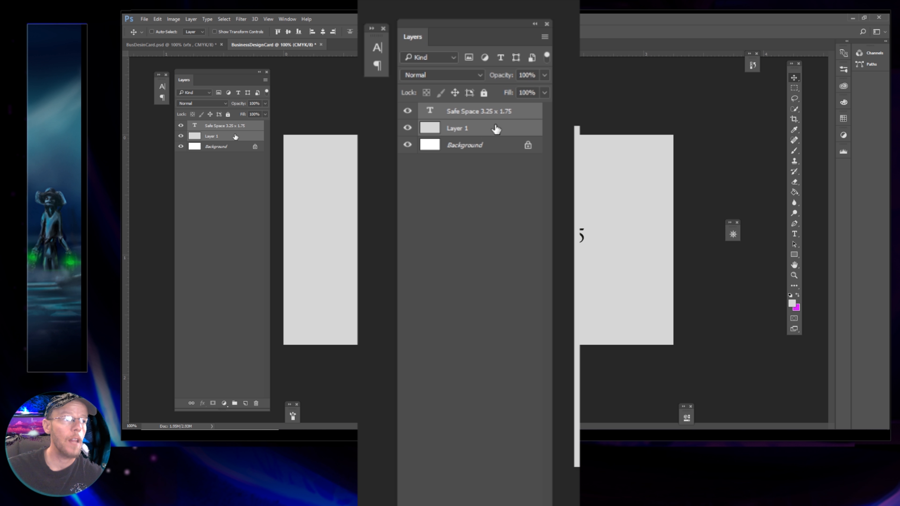
right_click(235, 137)
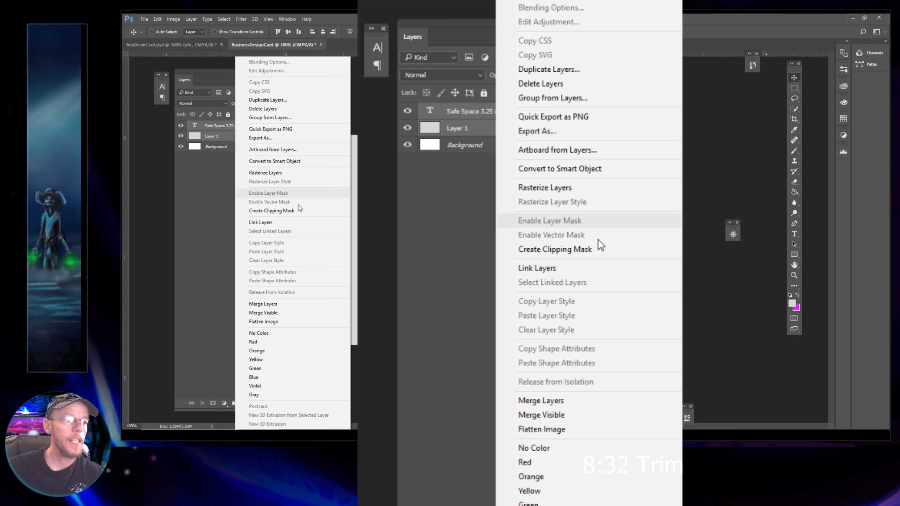
click(298, 303)
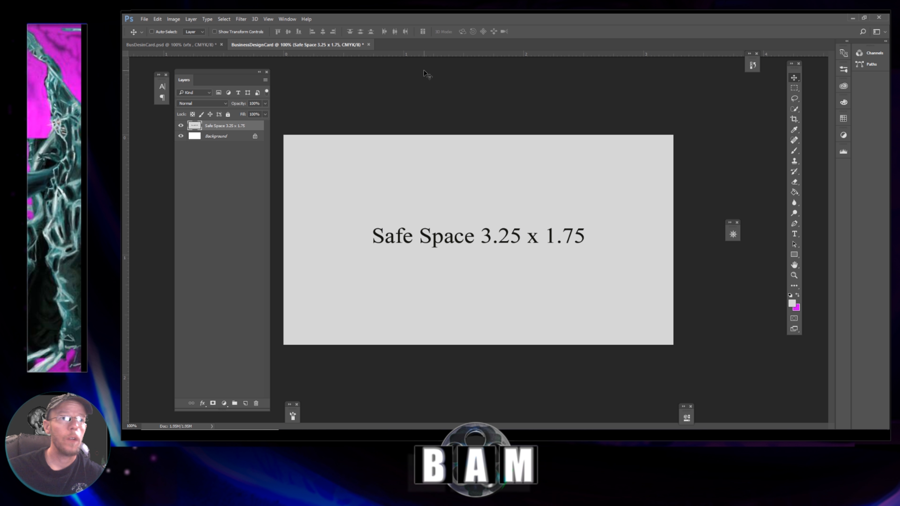
Step: Hide the rulers and turn them back on
click(268, 19)
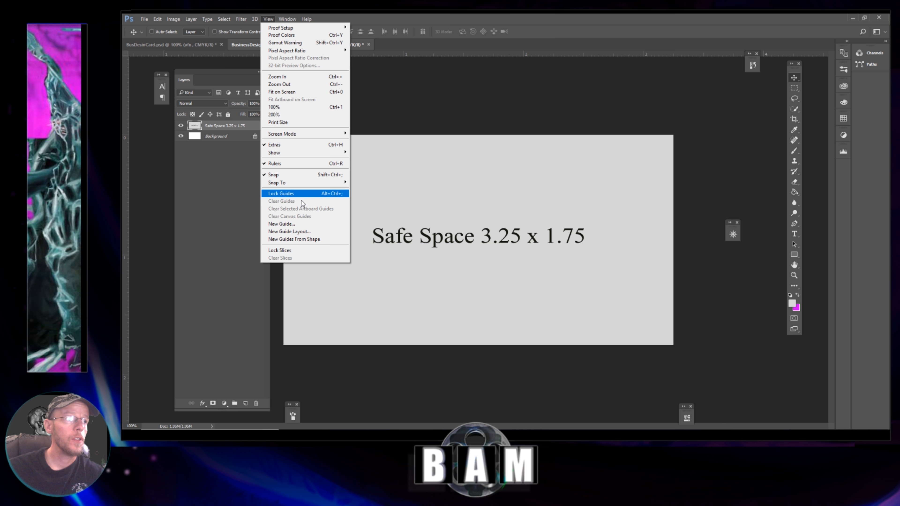
click(299, 166)
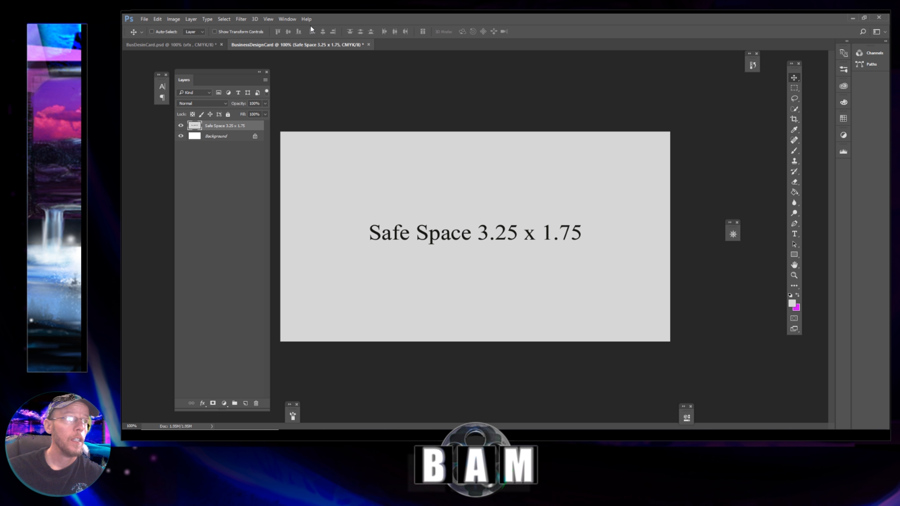
click(269, 20)
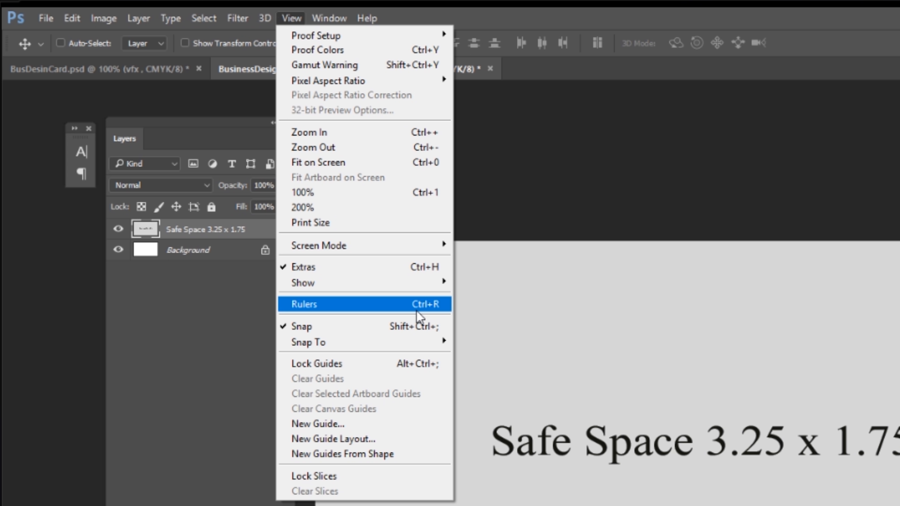
click(358, 305)
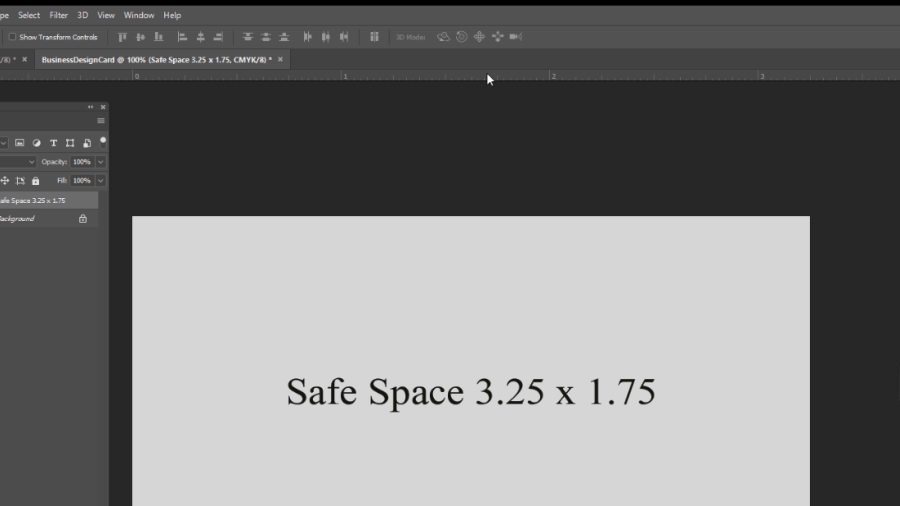
Step: Place guides from the rulers along all four edges of the gray safe area
drag(487, 73, 488, 213)
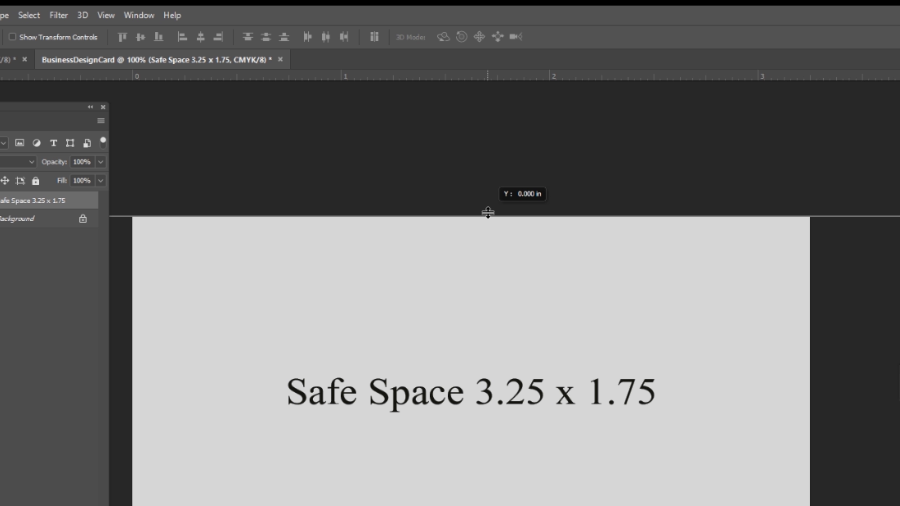
drag(488, 213, 487, 213)
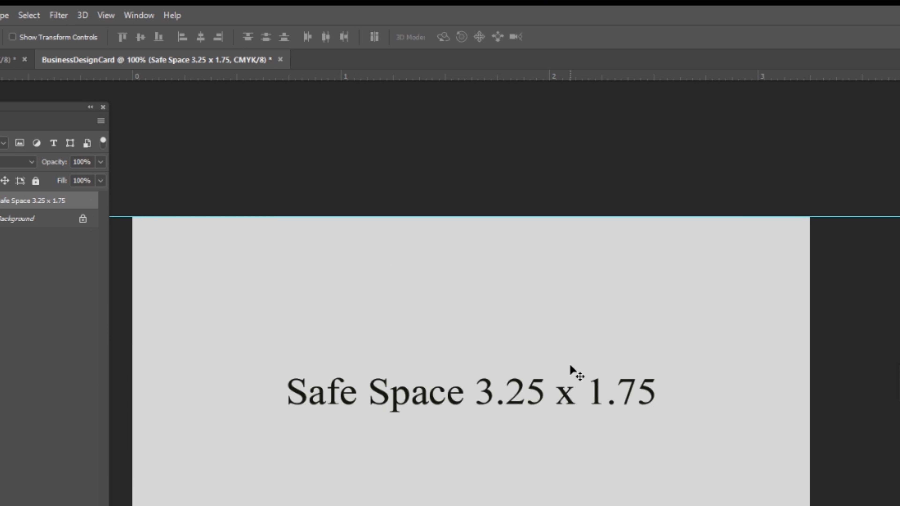
click(106, 15)
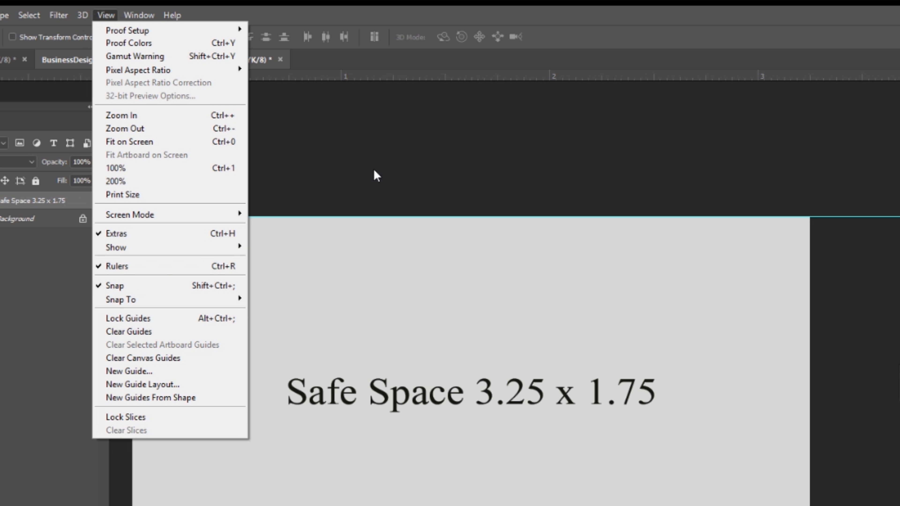
click(763, 146)
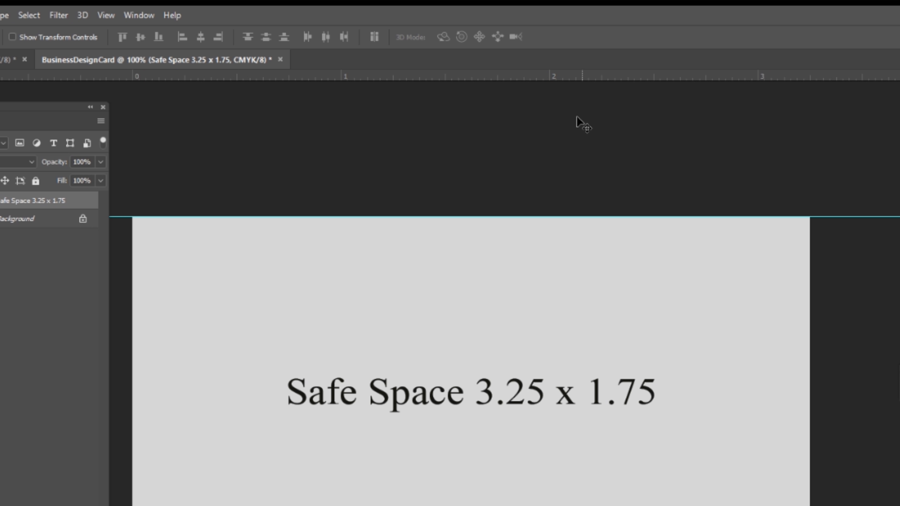
drag(506, 80, 518, 505)
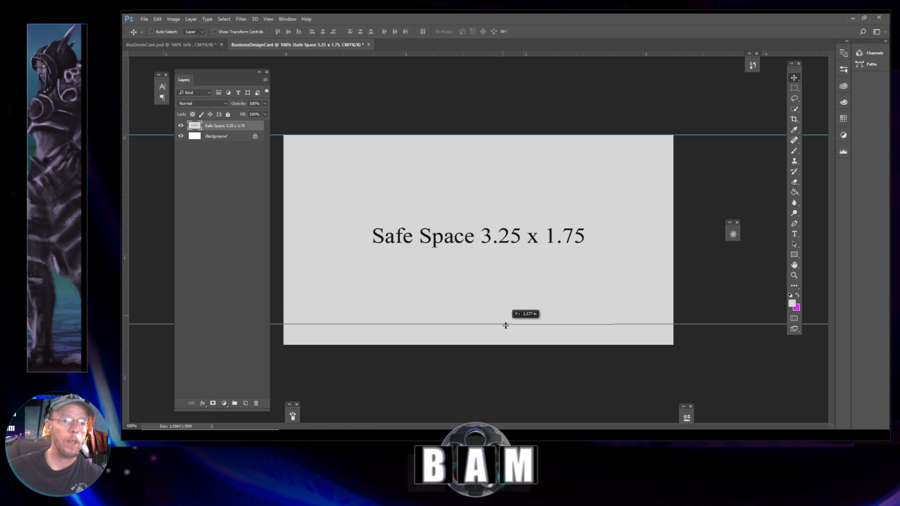
drag(505, 325, 509, 344)
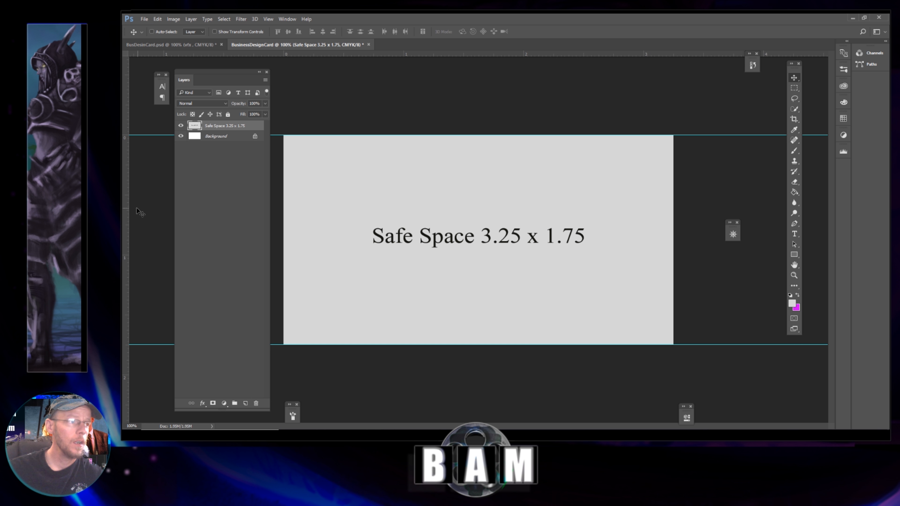
drag(125, 209, 674, 276)
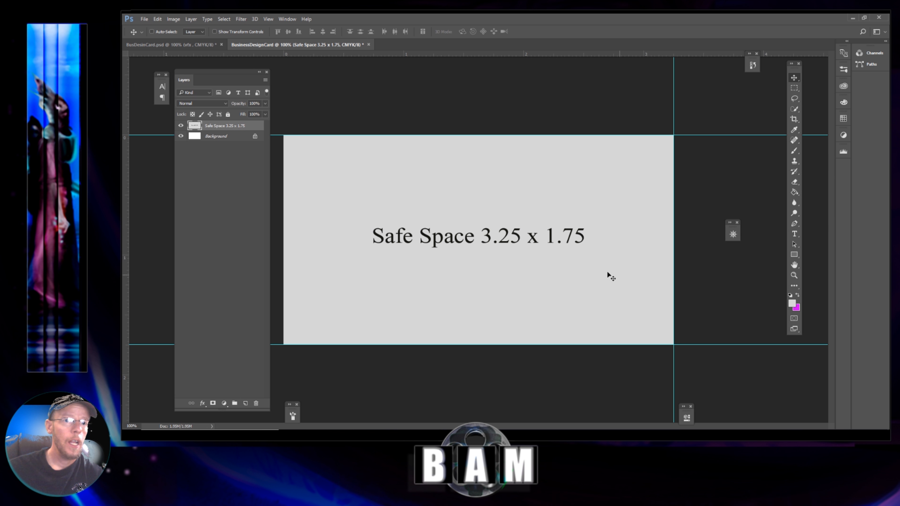
drag(126, 248, 282, 262)
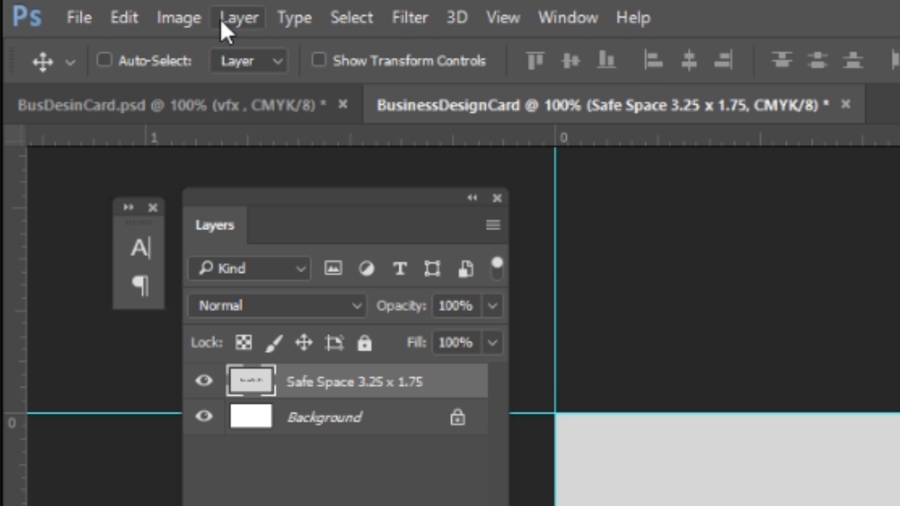
Step: Open the Canvas Size settings for the business card document
click(86, 20)
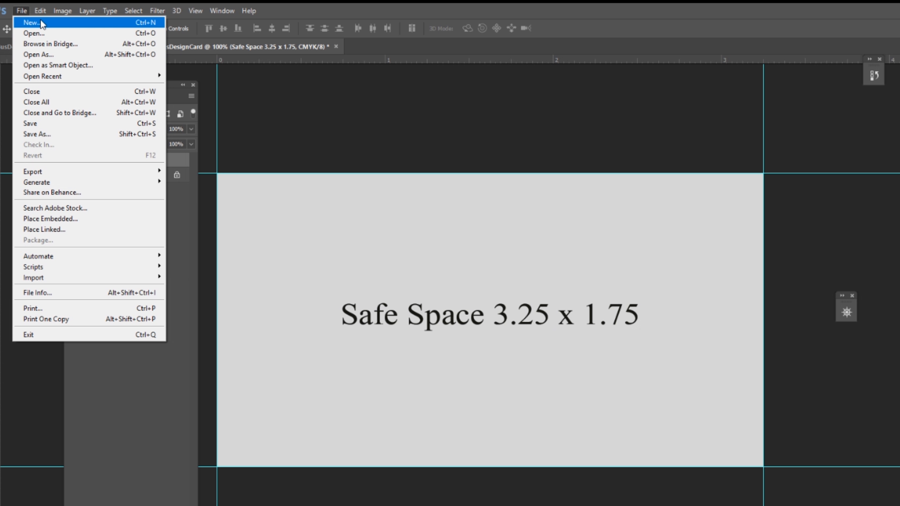
mouse_move(42, 13)
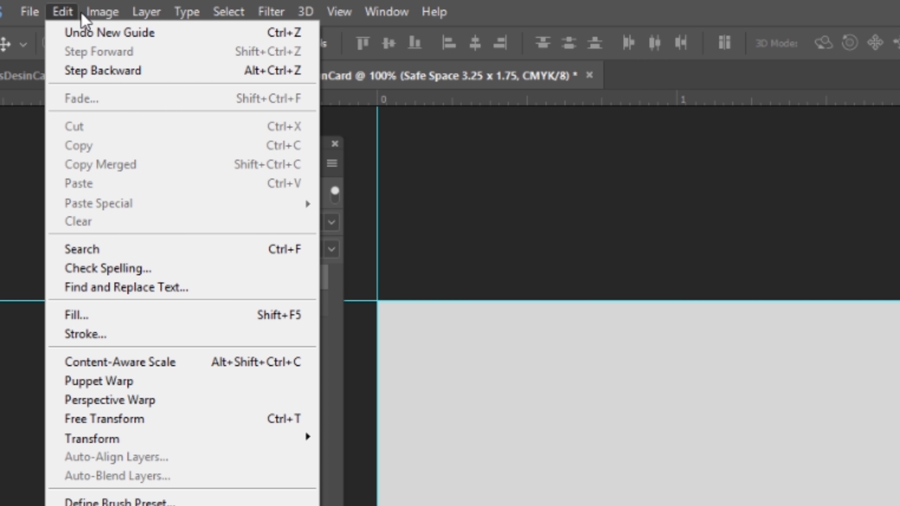
mouse_move(83, 19)
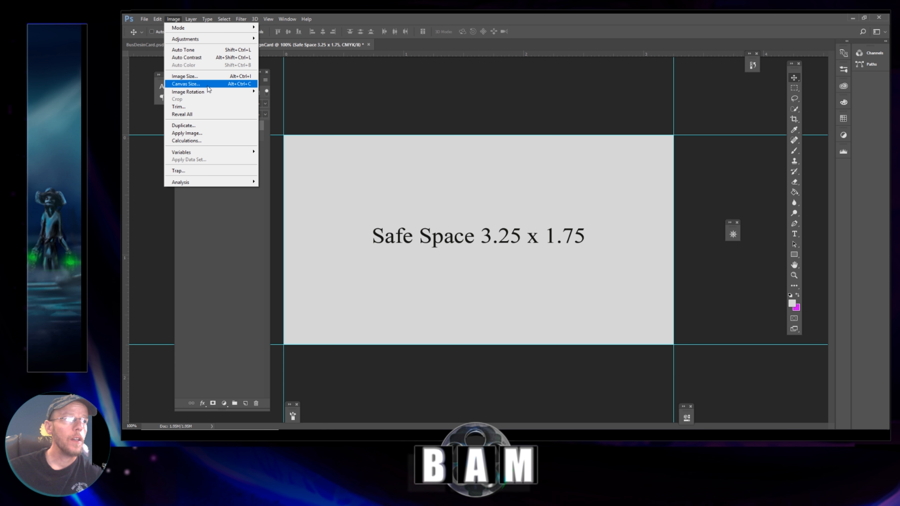
click(188, 176)
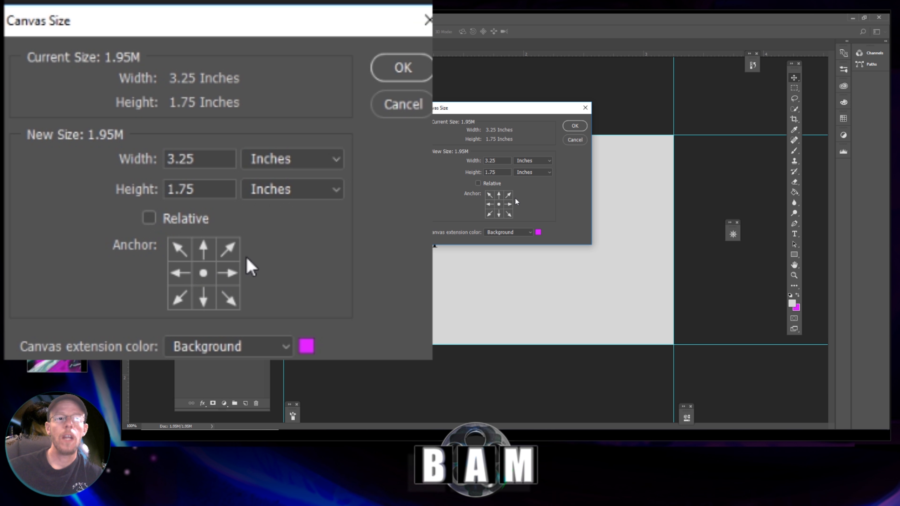
click(148, 218)
click(177, 158)
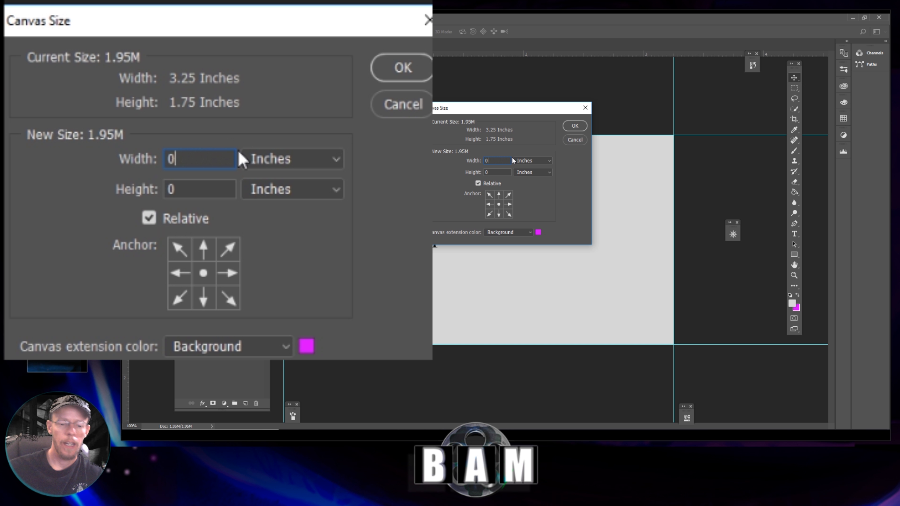
key(BackSpace)
text(353)
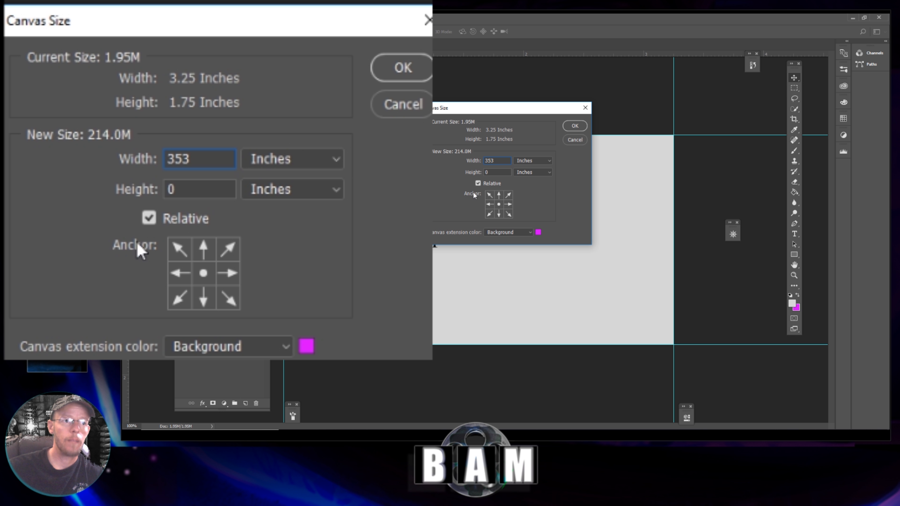
click(196, 189)
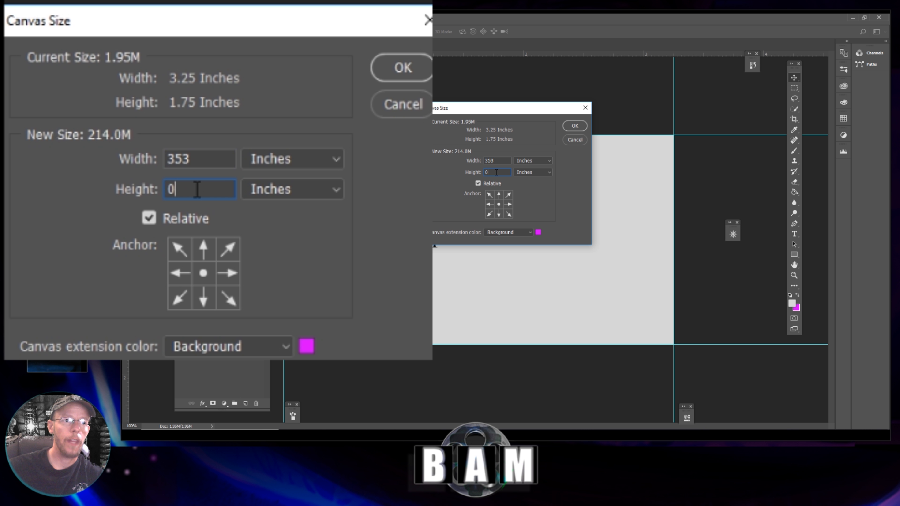
double_click(203, 156)
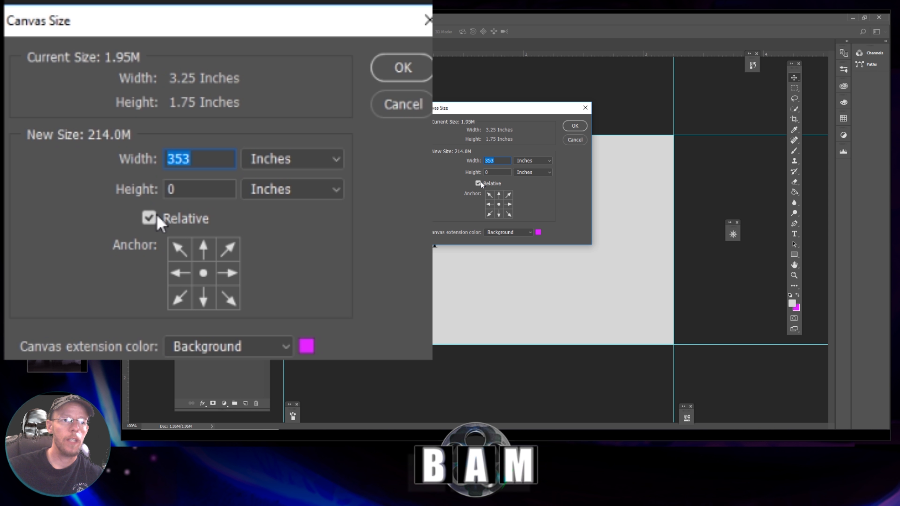
click(149, 218)
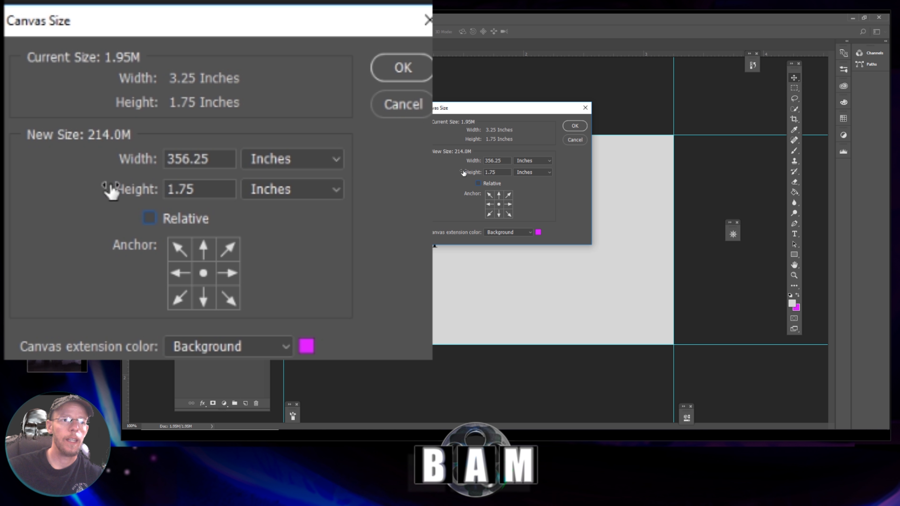
Step: Enlarge the canvas to 3.5 inches wide and 2 inches high, extending it with the magenta background color
double_click(505, 161)
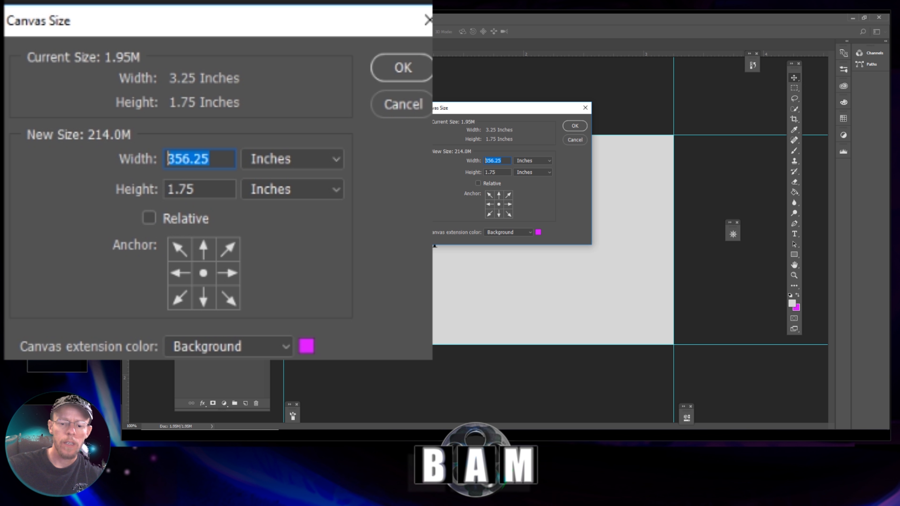
text(3.5)
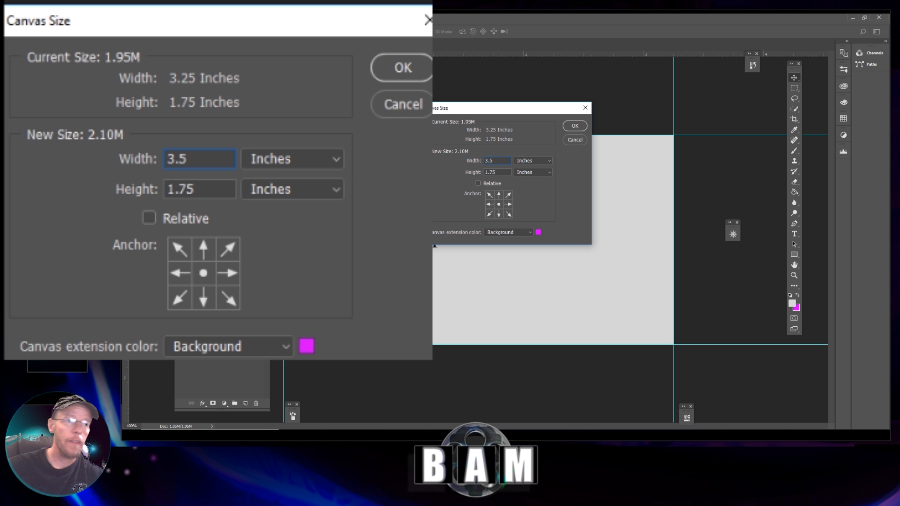
double_click(505, 171)
text(2)
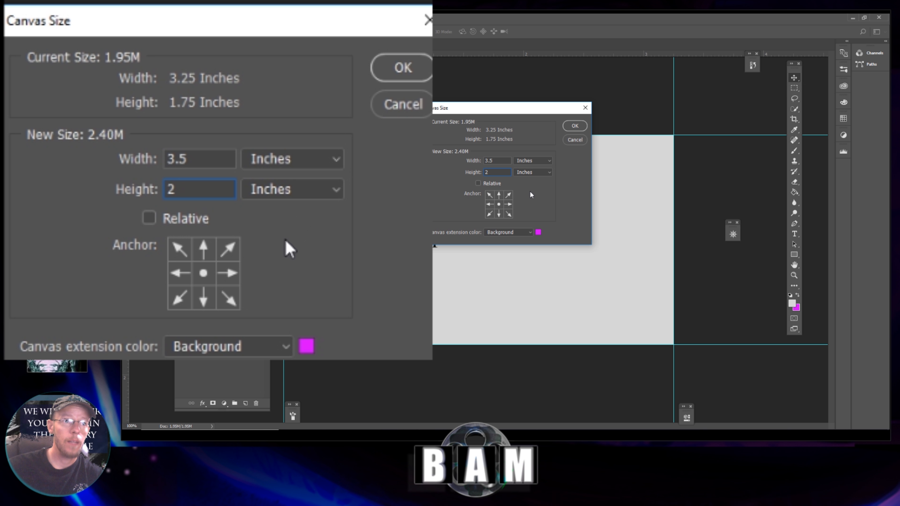
click(576, 127)
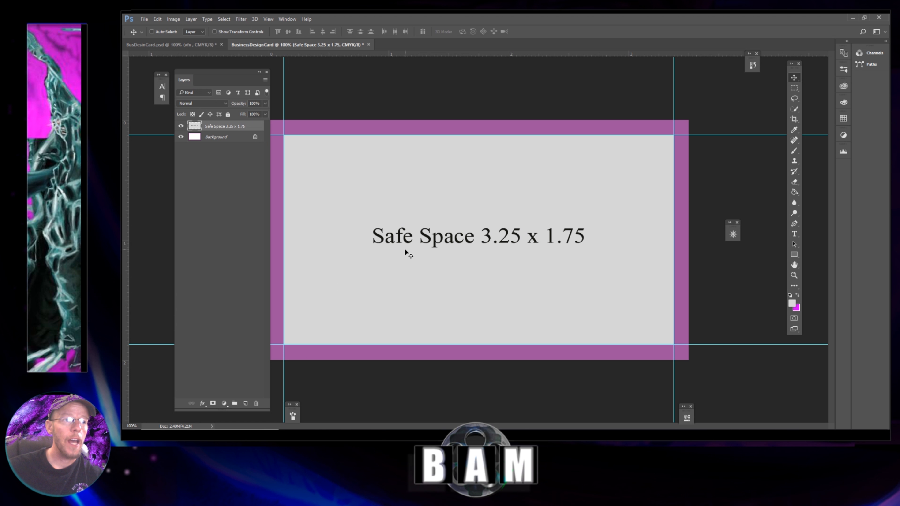
Step: Undo the last canvas enlargement and review the Canvas Size settings and extension color
key(ctrl+z)
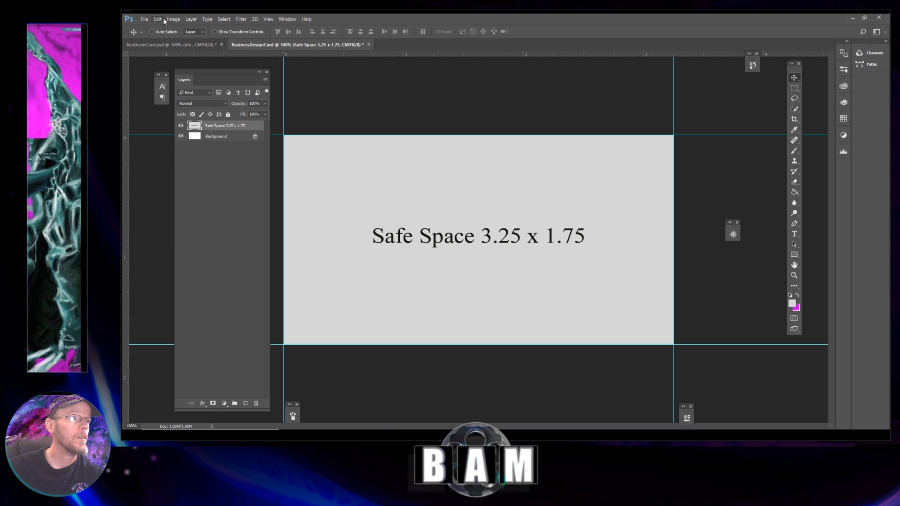
click(173, 19)
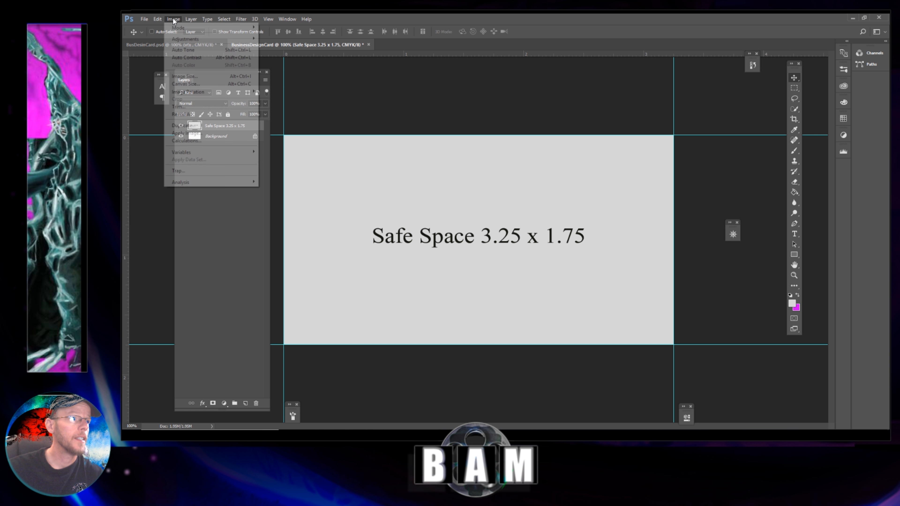
click(197, 85)
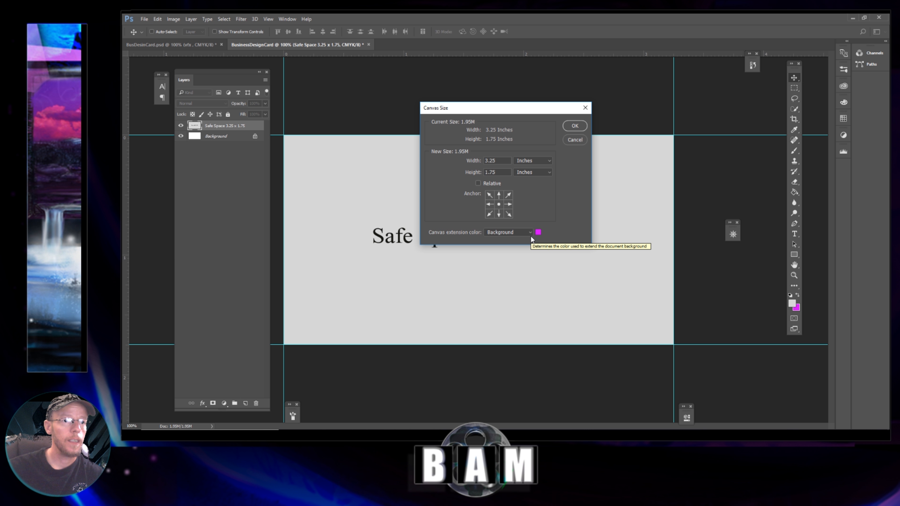
click(574, 126)
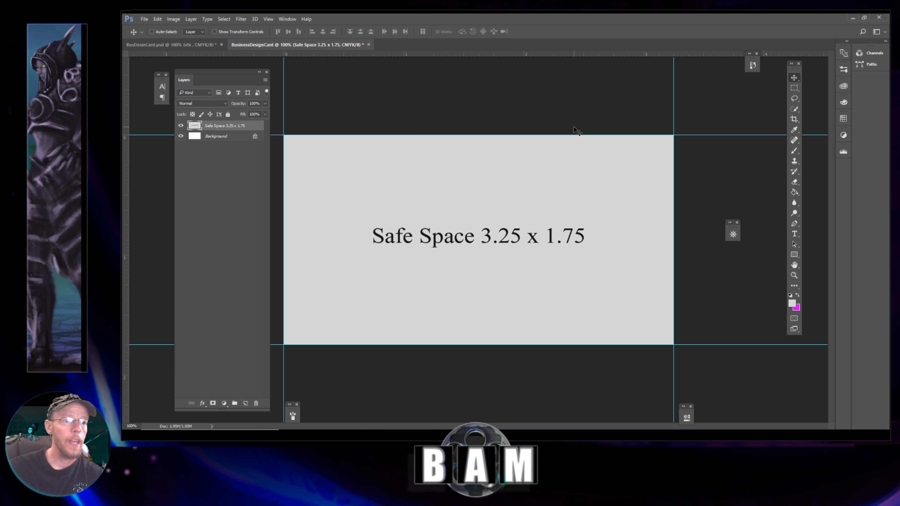
Step: Enlarge the canvas to 3.5 x 2 inches around the safe area, using the magenta background color for the extension
click(173, 20)
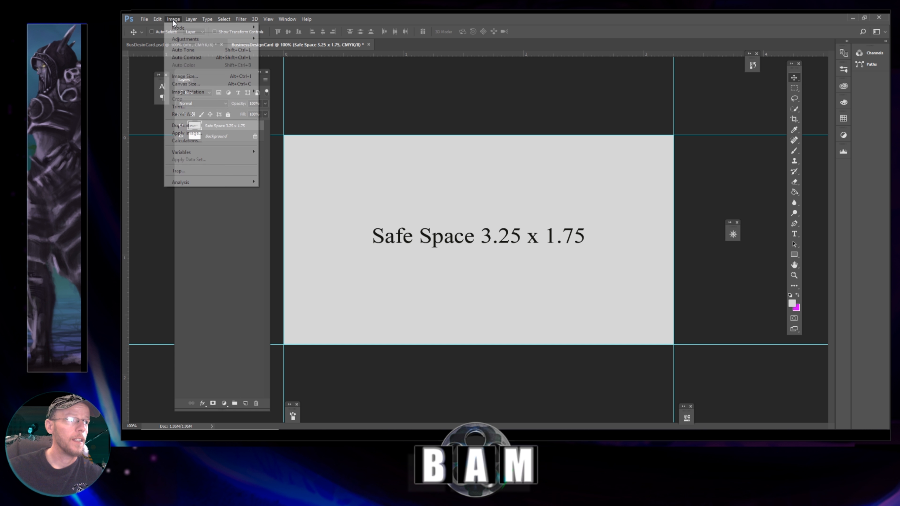
click(196, 85)
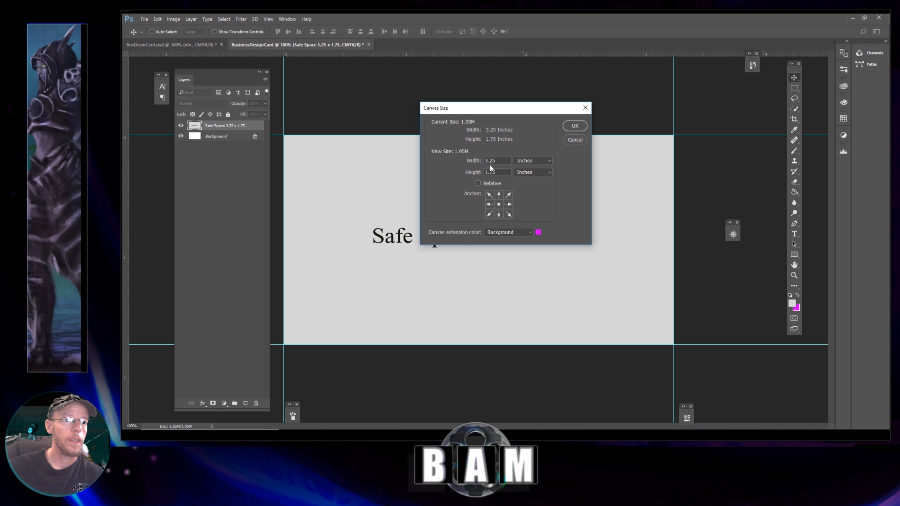
text(3.5)
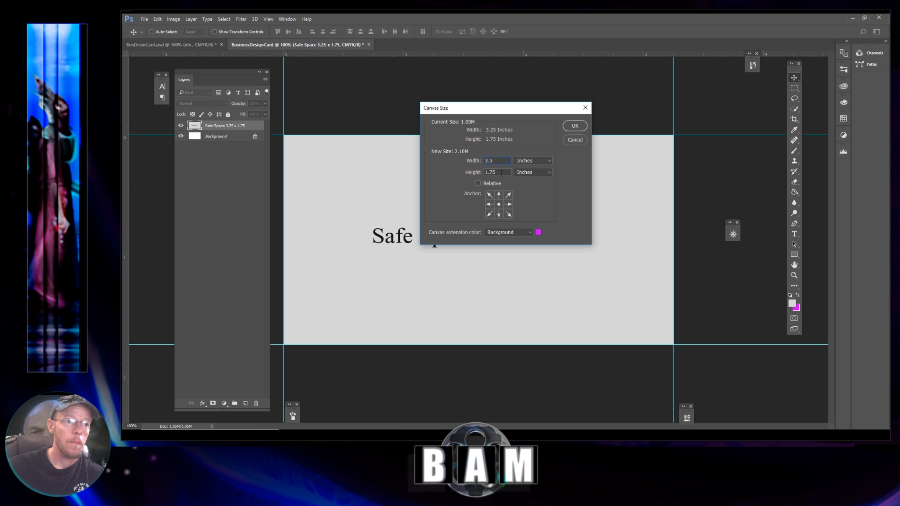
key(Tab)
text(2)
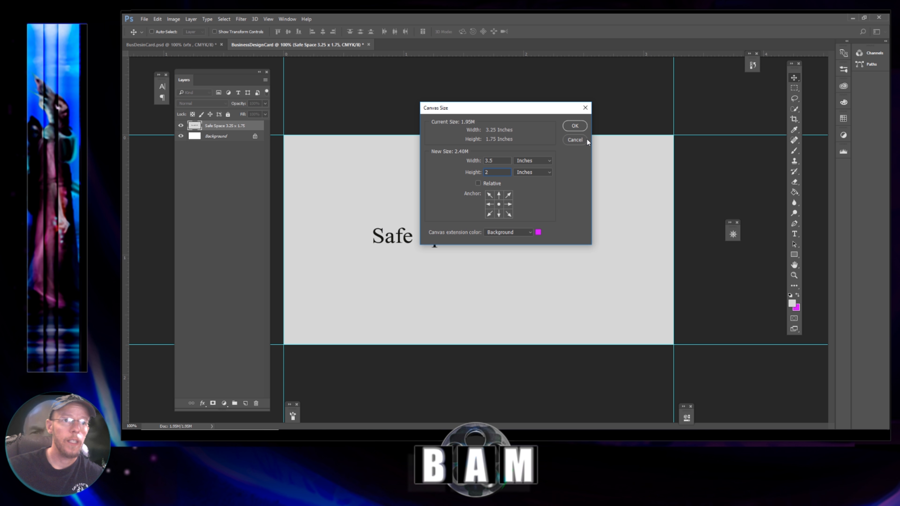
click(572, 126)
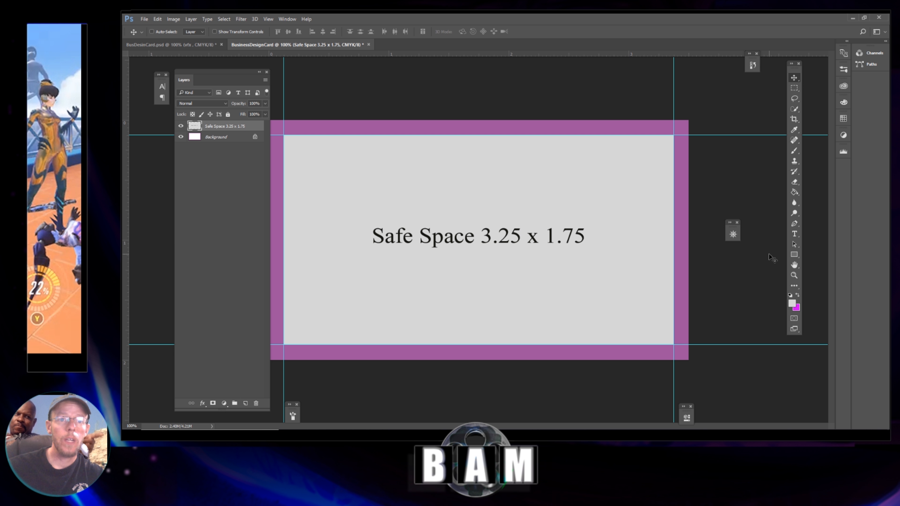
Step: Add the text "3.5 x 2 Trim" over the magenta strip below the safe area and center it horizontally
click(794, 235)
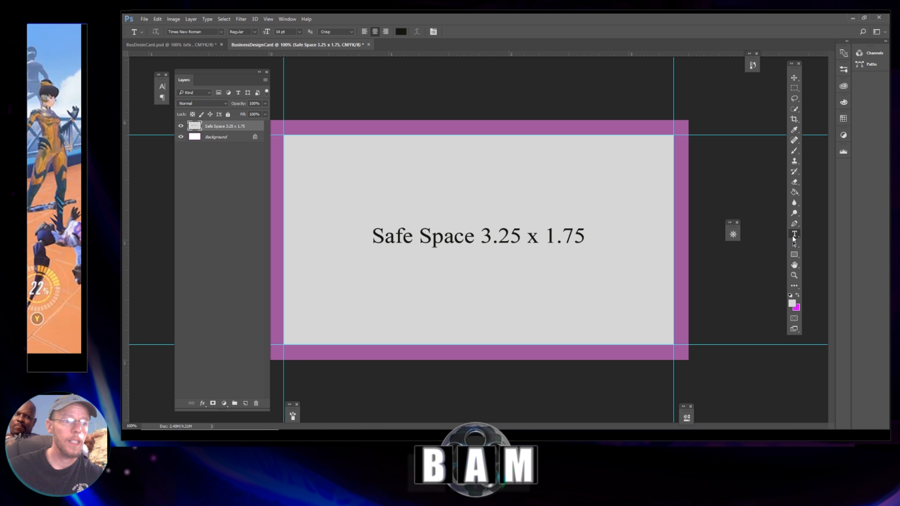
click(431, 353)
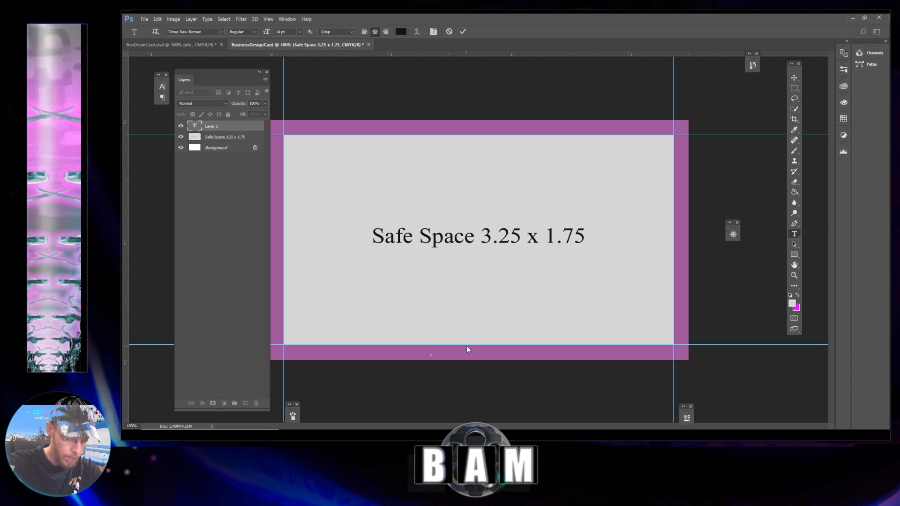
text(3.5)
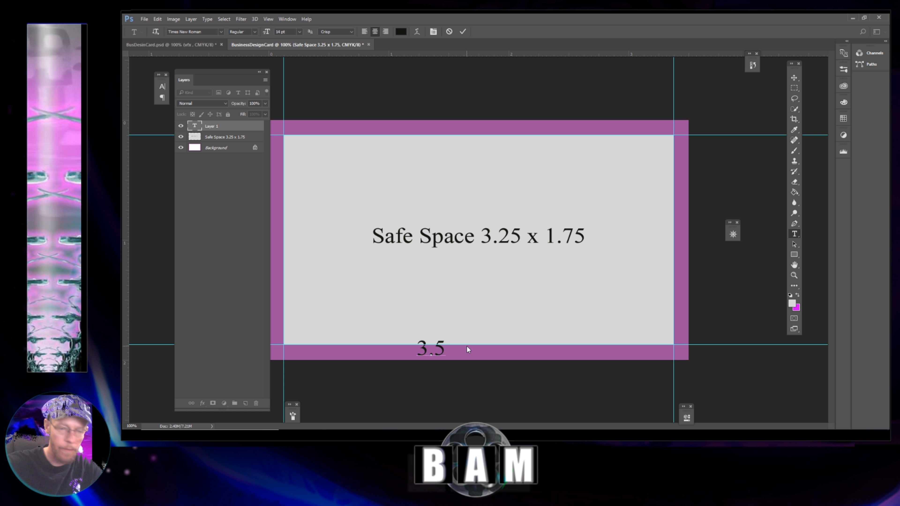
text( x)
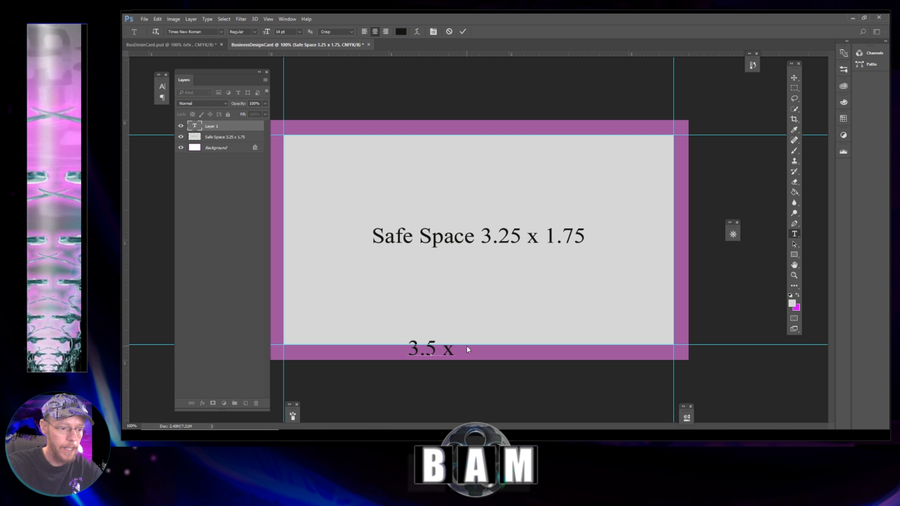
text( 2)
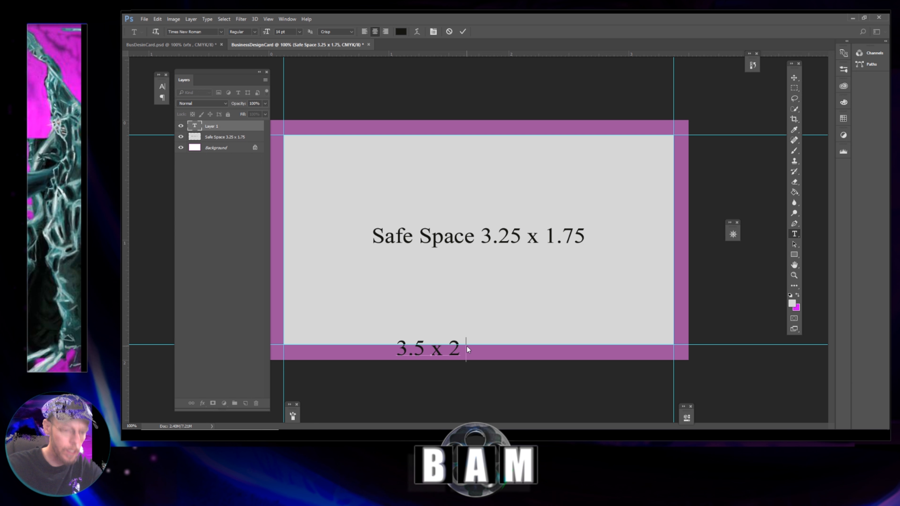
text( Trim)
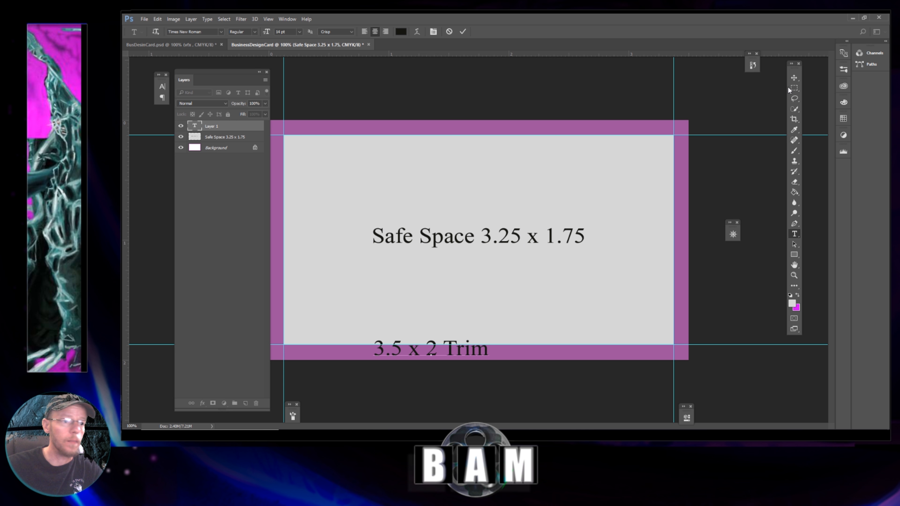
click(794, 78)
drag(436, 356, 478, 355)
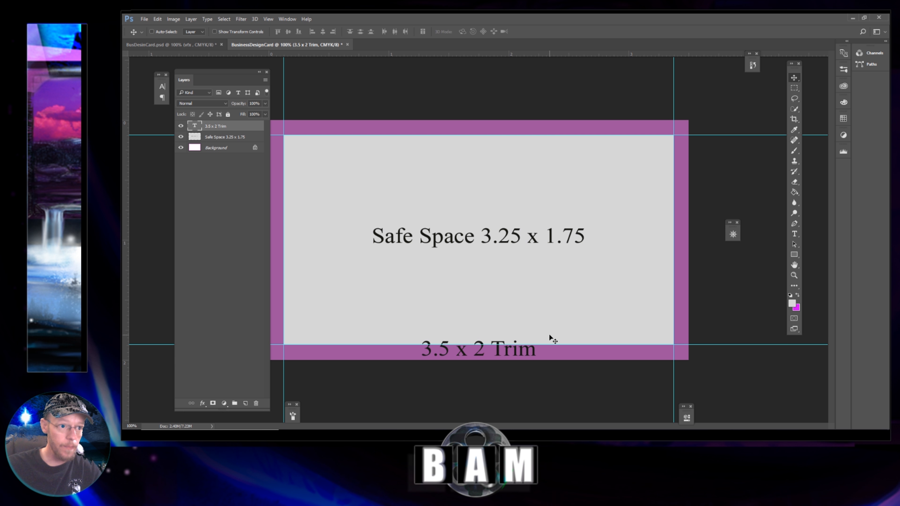
Step: Scale the trim label down to fit inside the lower magenta strip and recenter it beneath the safe area text
key(ctrl+t)
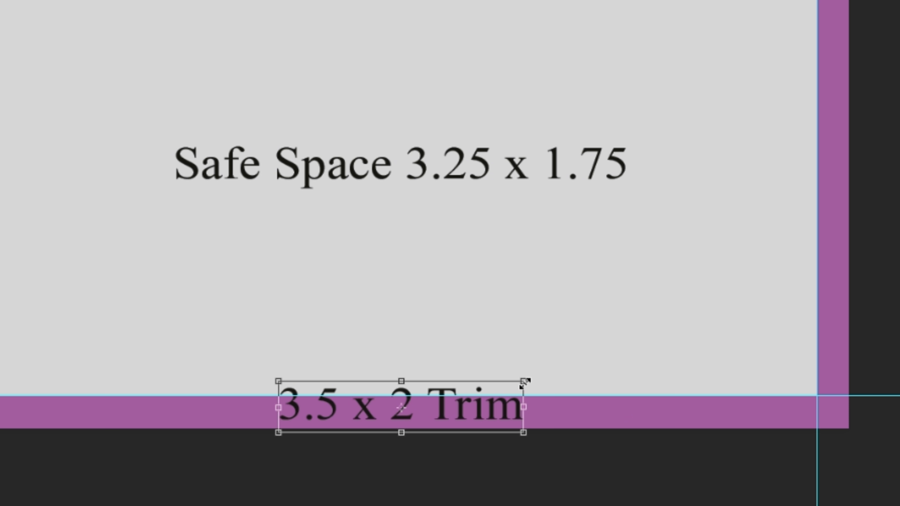
drag(525, 381, 491, 378)
key(ctrl+z)
drag(523, 381, 445, 400)
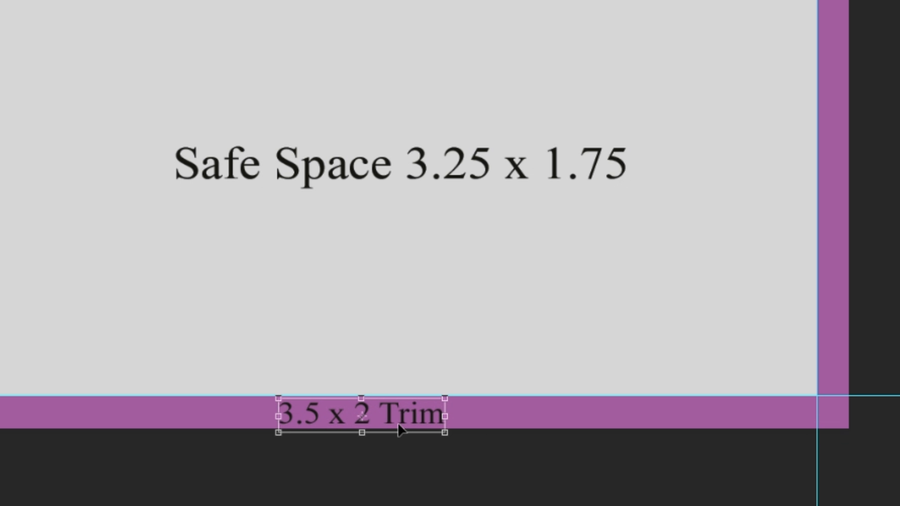
drag(393, 416, 437, 416)
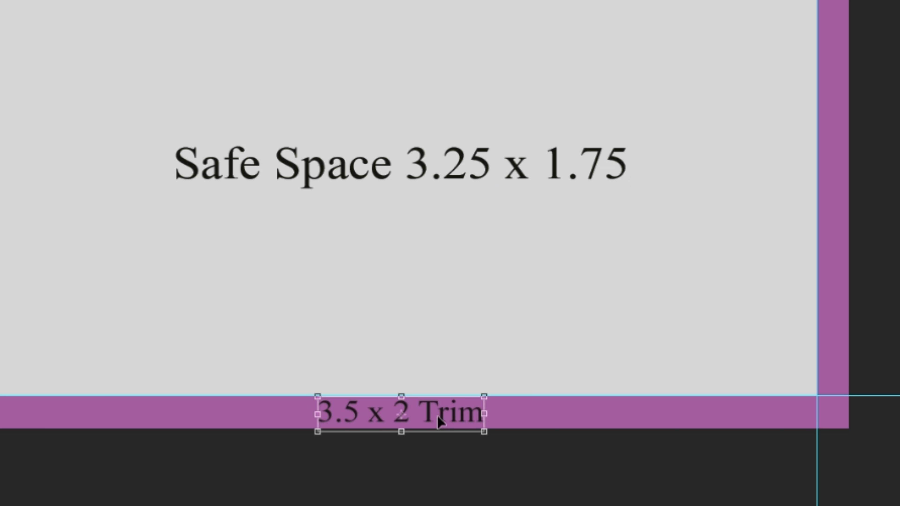
key(Return)
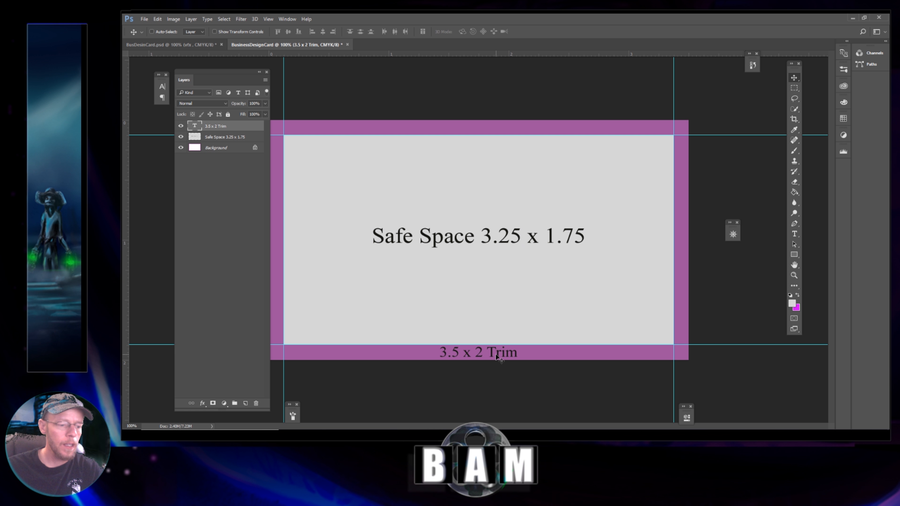
key(ctrl+t)
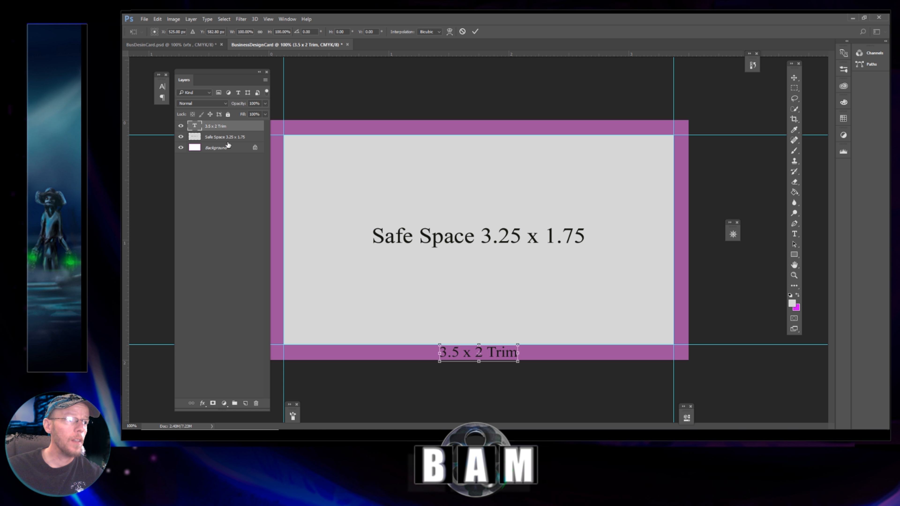
key(Return)
click(794, 162)
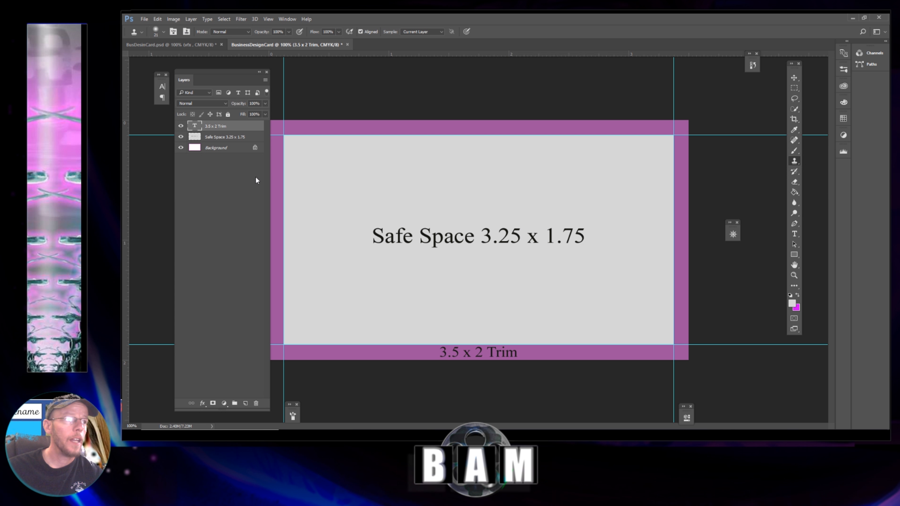
key(ctrl+t)
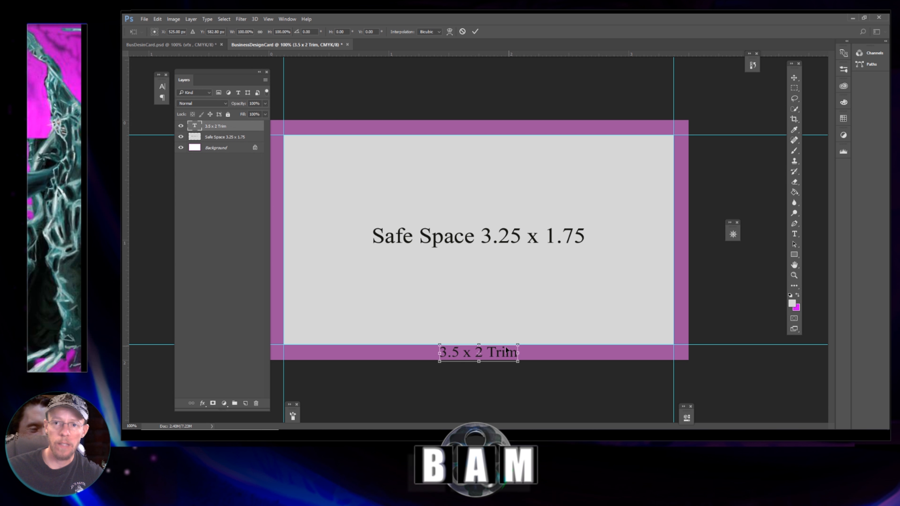
key(s)
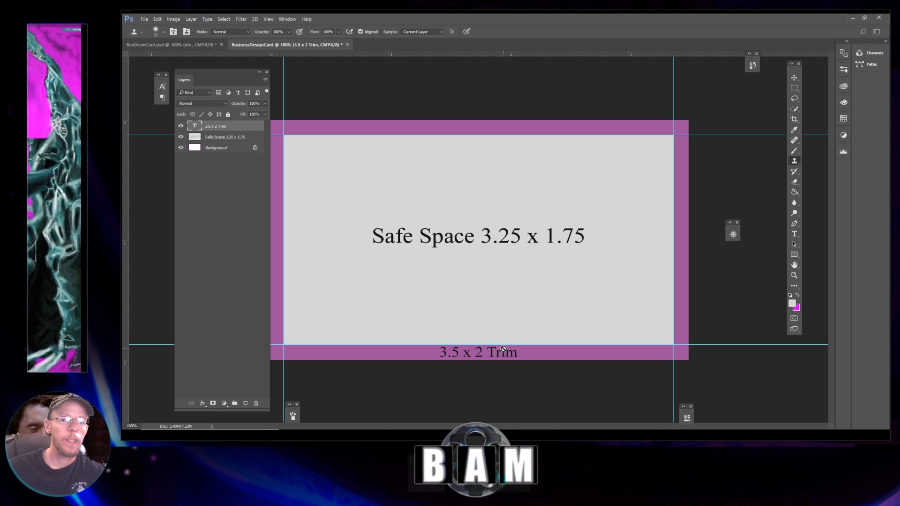
Step: Place guides from the rulers along all four outer edges of the magenta trim area
click(794, 275)
alt+click(474, 266)
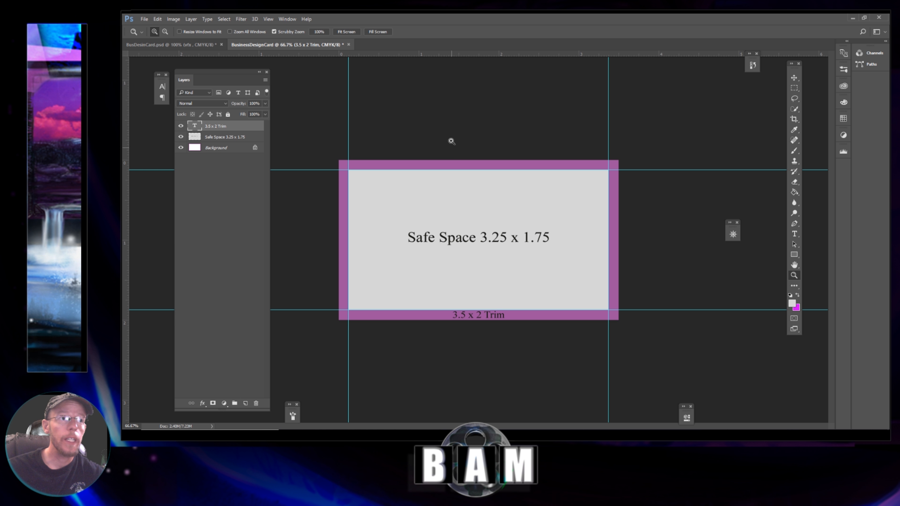
drag(443, 54, 445, 160)
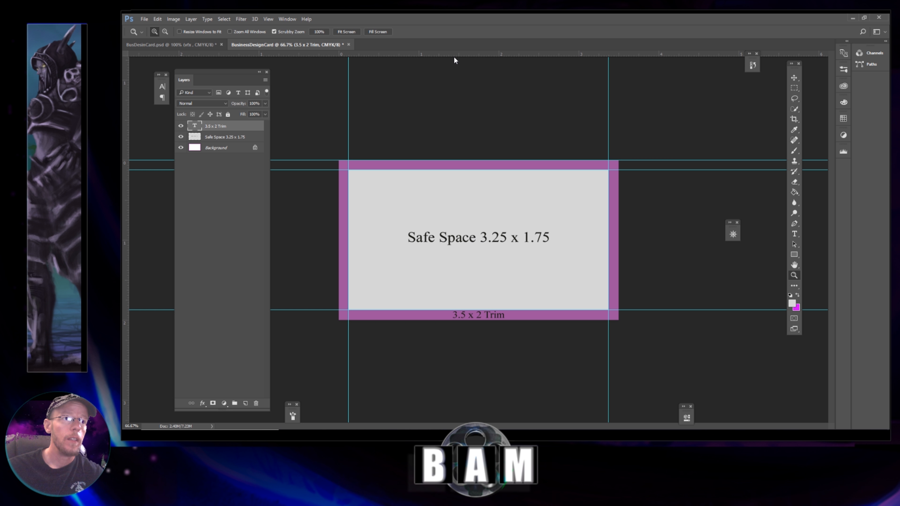
drag(455, 56, 468, 320)
drag(124, 205, 619, 221)
drag(125, 190, 339, 214)
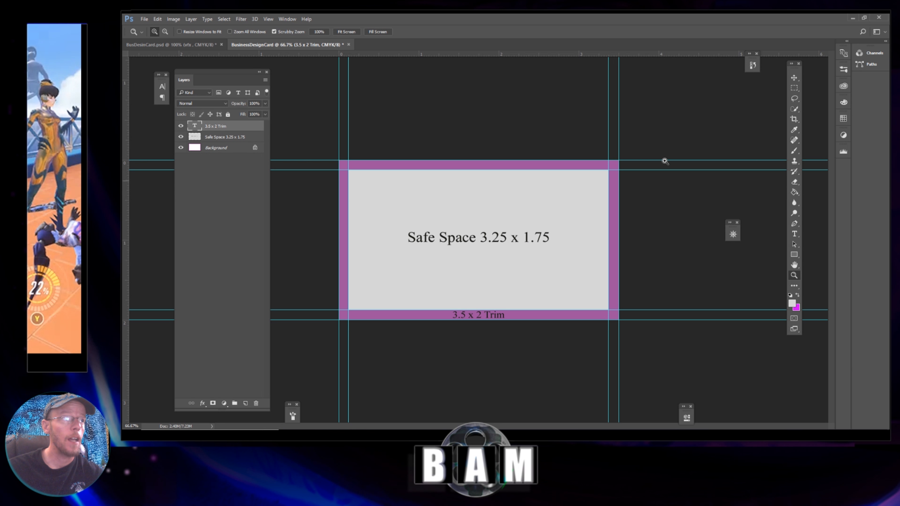
Step: Enlarge the canvas to 3.75 inches wide and 2.25 inches high, extending it with the blue color 003cff
click(174, 19)
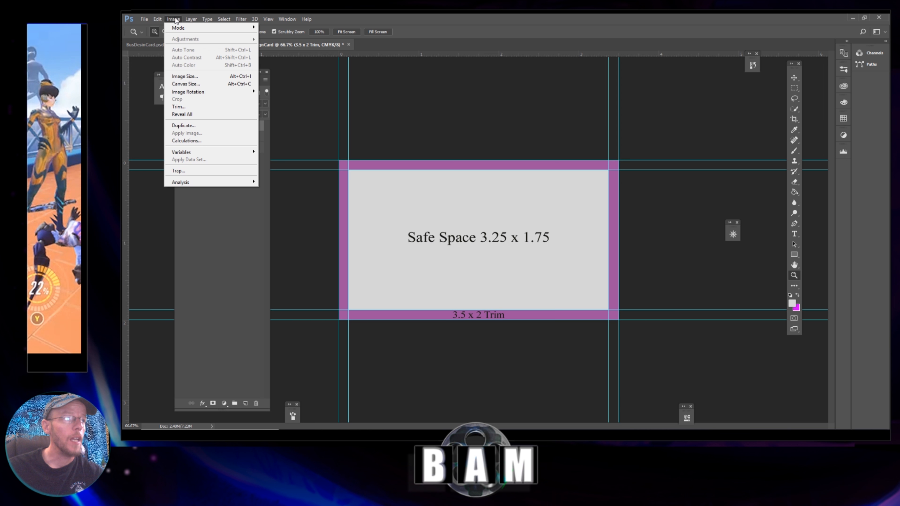
click(187, 84)
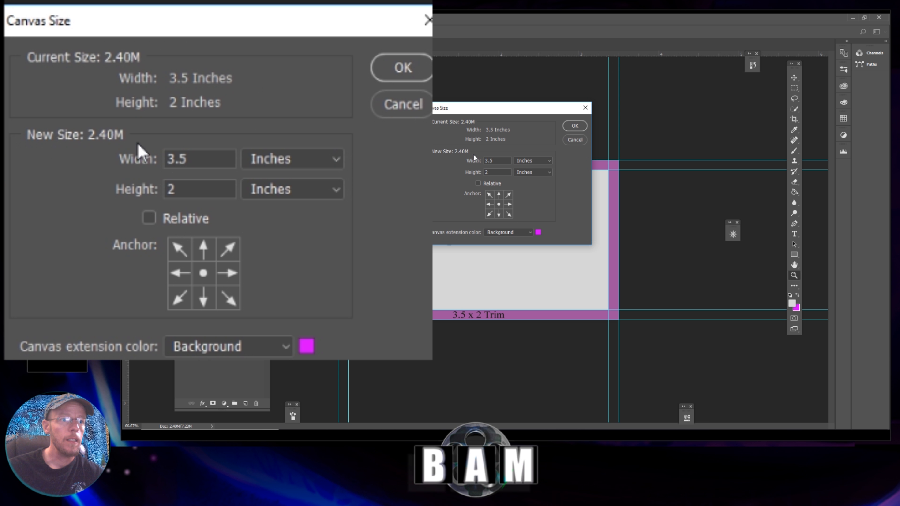
drag(507, 159, 426, 159)
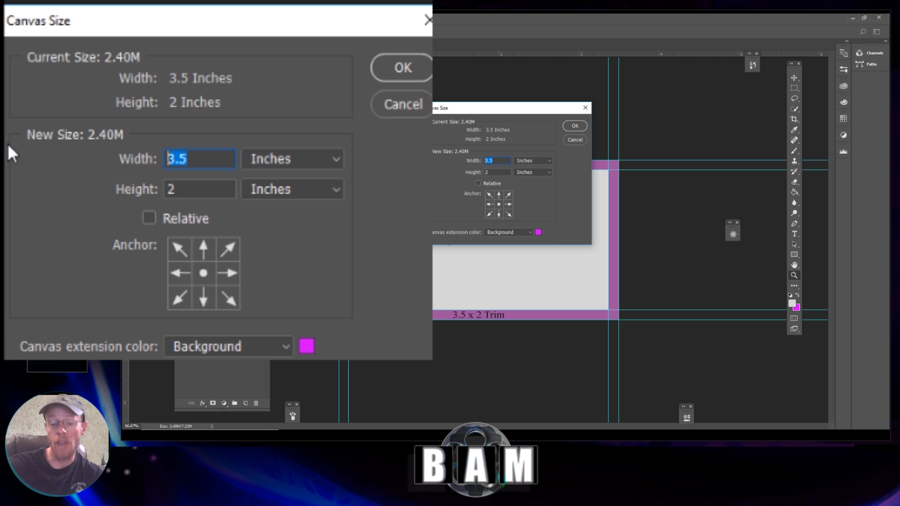
text(3.75)
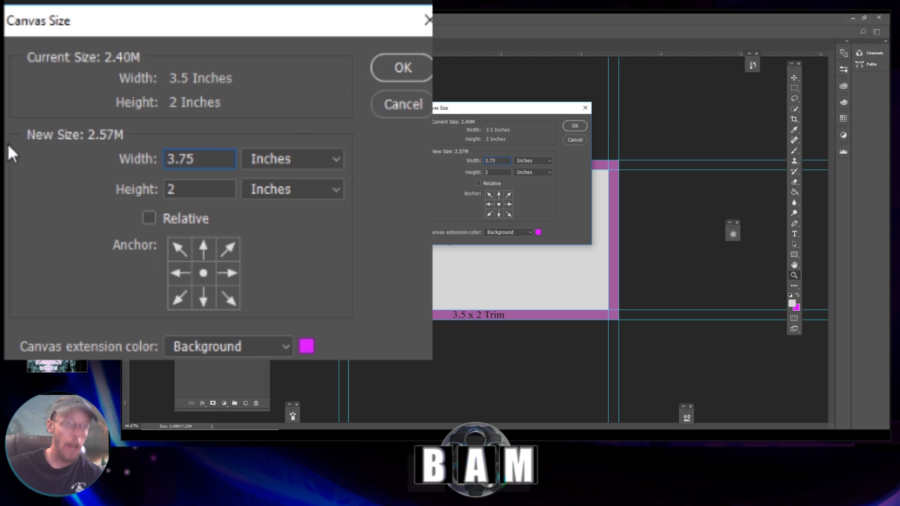
key(Tab)
text(2.25)
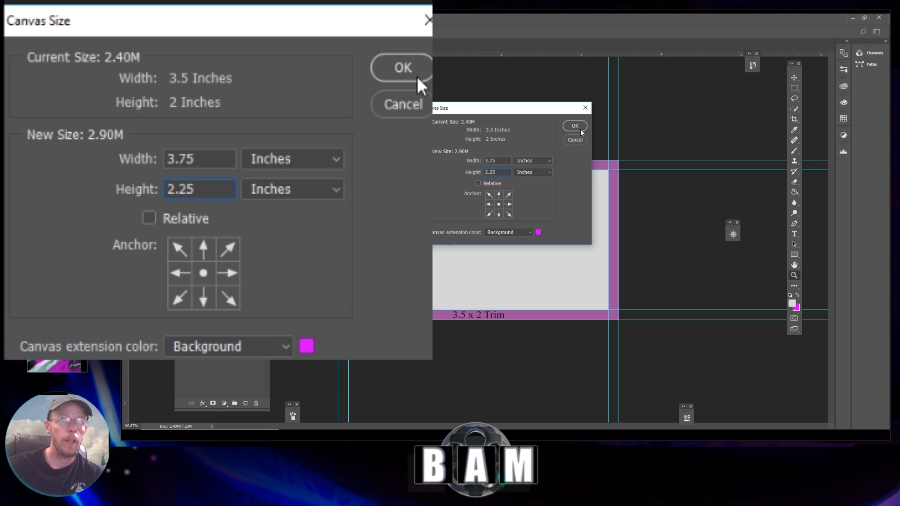
click(538, 232)
click(513, 163)
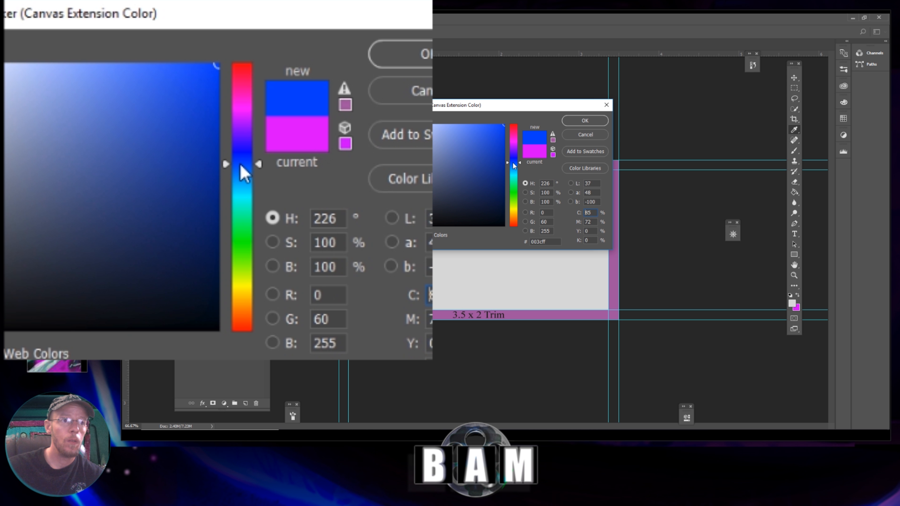
click(582, 121)
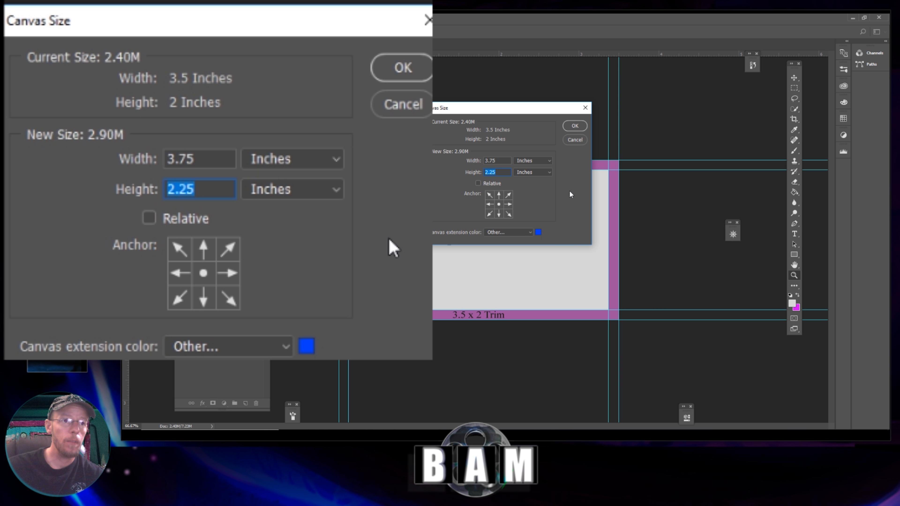
click(572, 126)
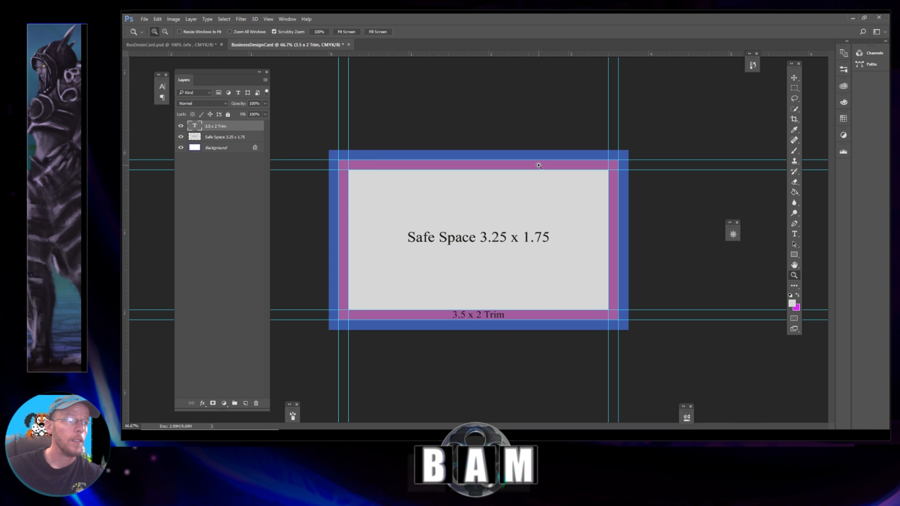
Step: Add the text "Bleed 3.75 x 2.25" over the blue strip above the safe area
click(794, 235)
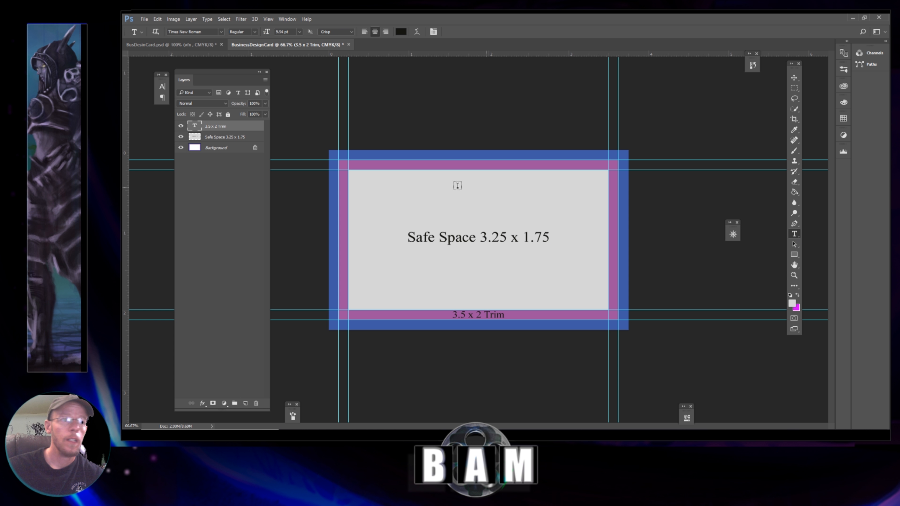
click(454, 156)
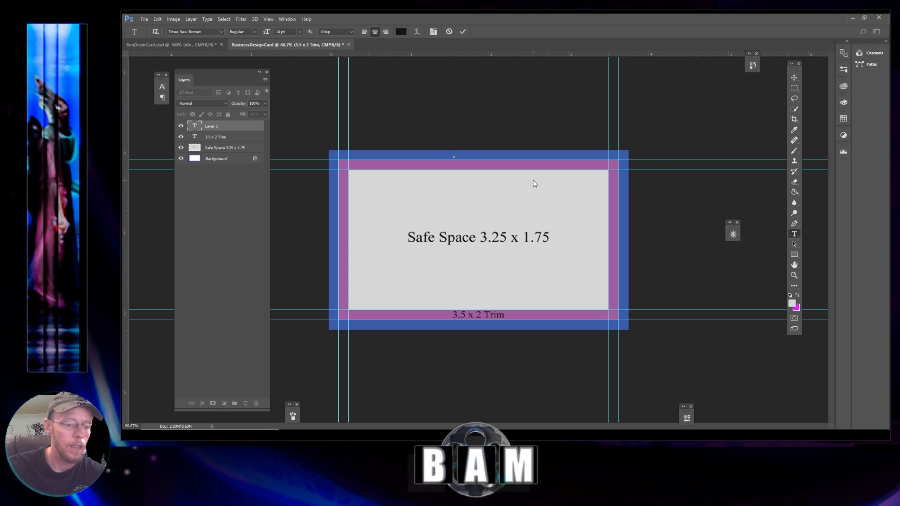
text(B)
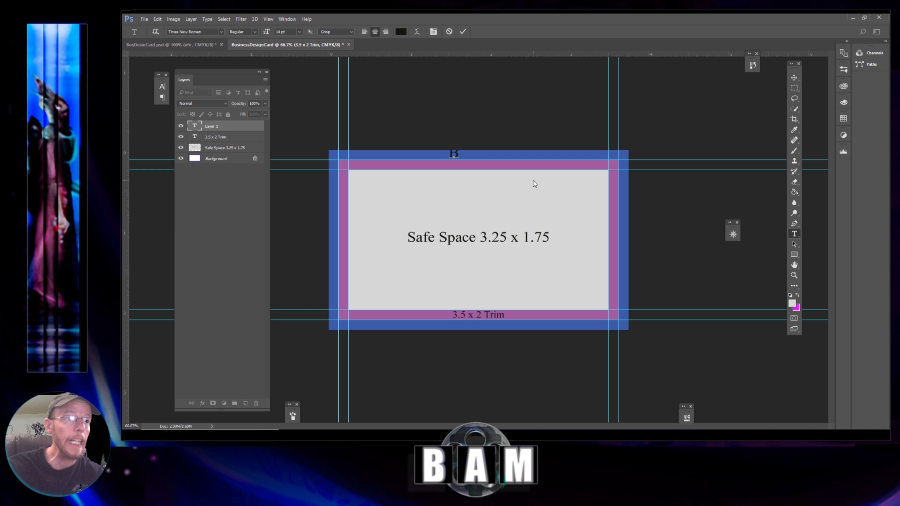
text(leed)
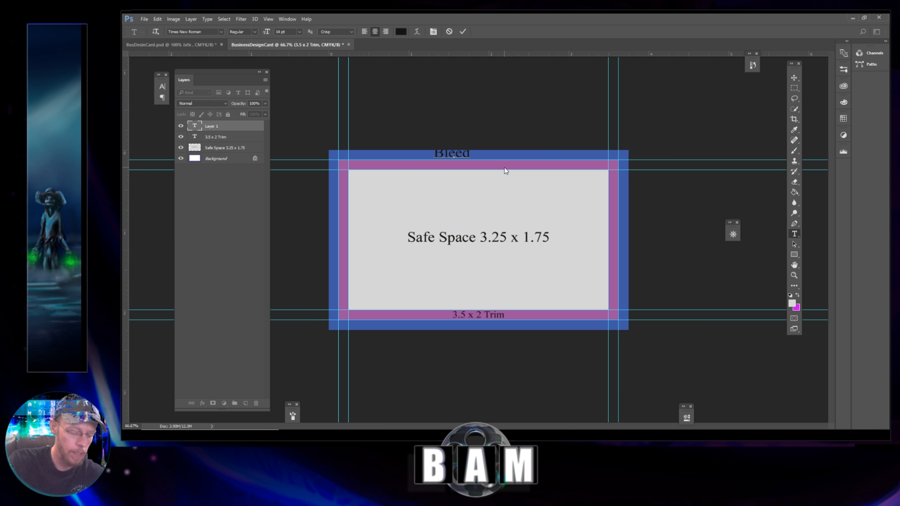
text(3.75)
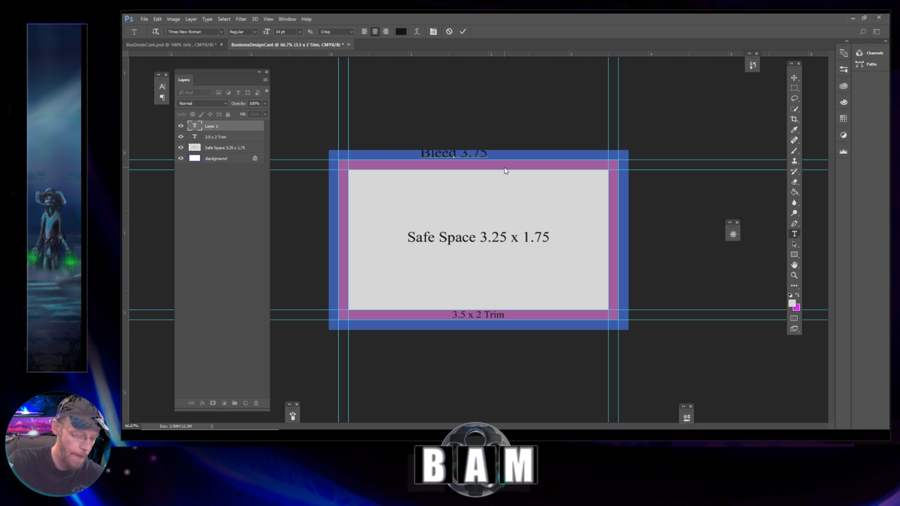
text( x)
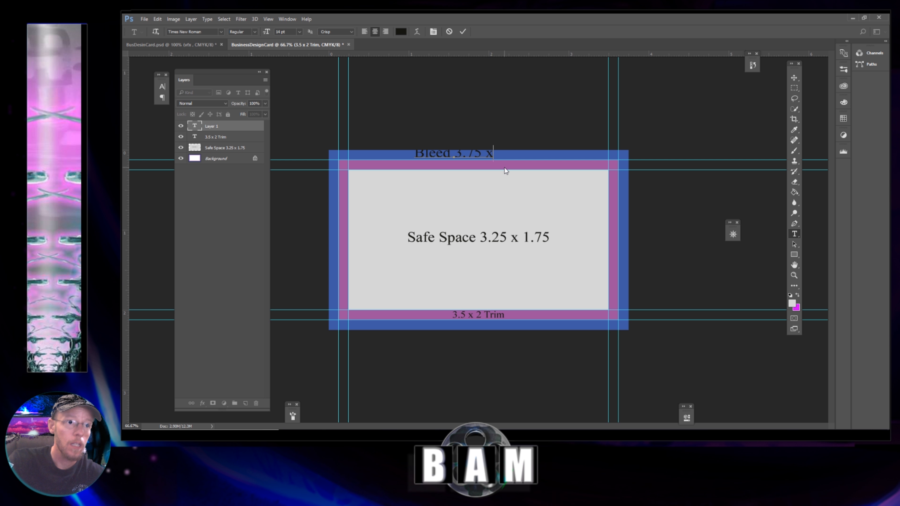
text( 2.25)
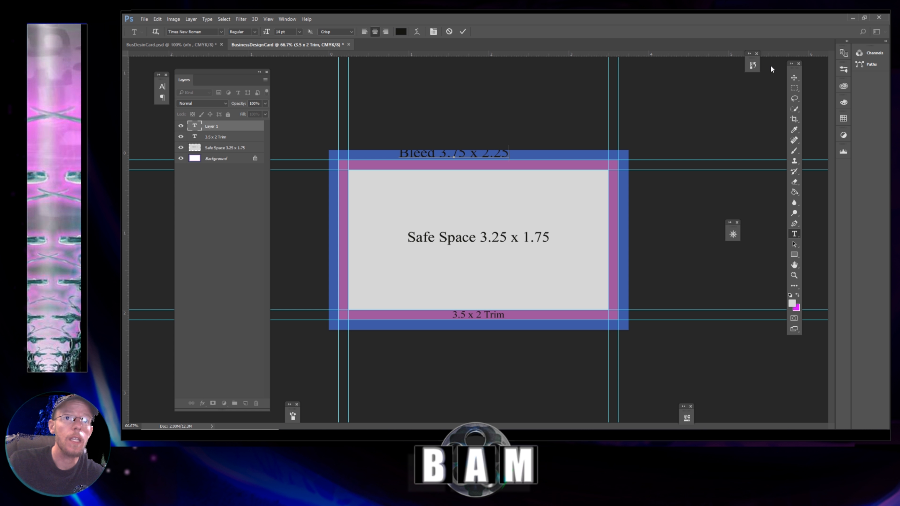
Step: Center the bleed label horizontally and scale it down to about 71.5% so it sits in the upper blue strip
click(794, 78)
drag(461, 152, 489, 159)
key(ctrl+t)
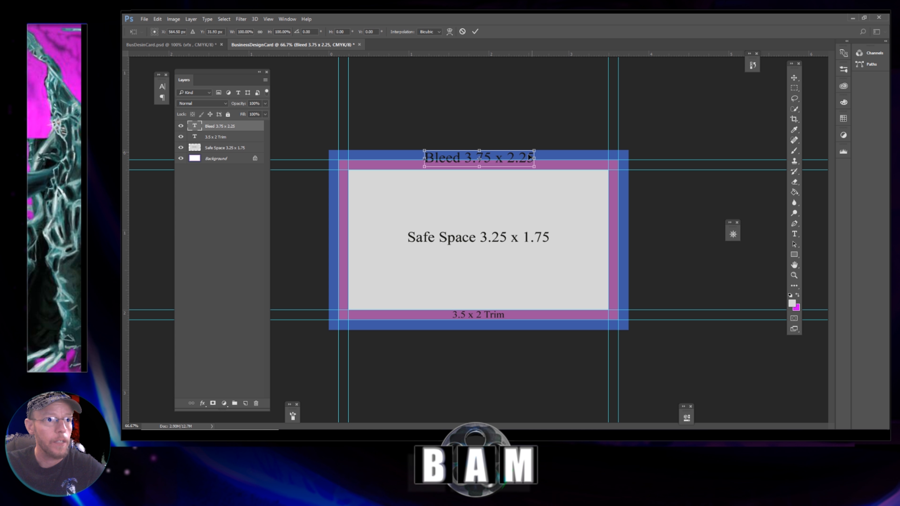
drag(535, 167, 496, 157)
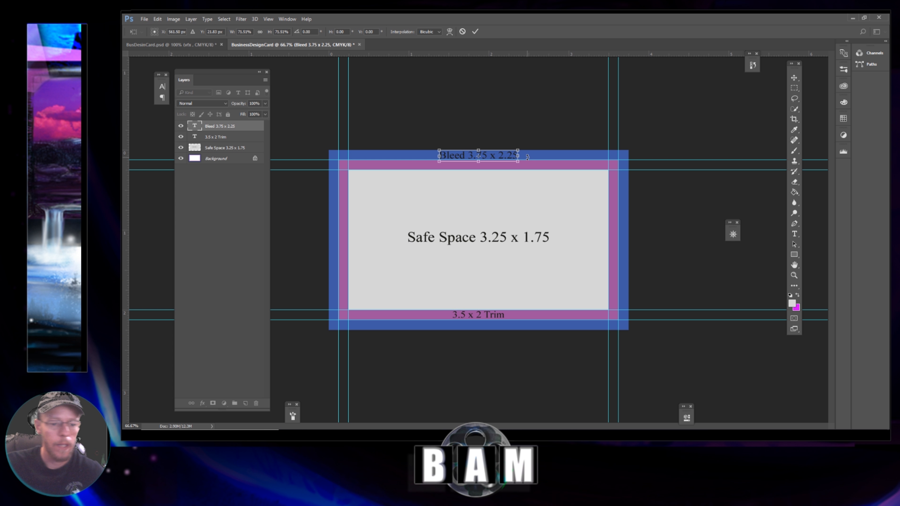
key(Return)
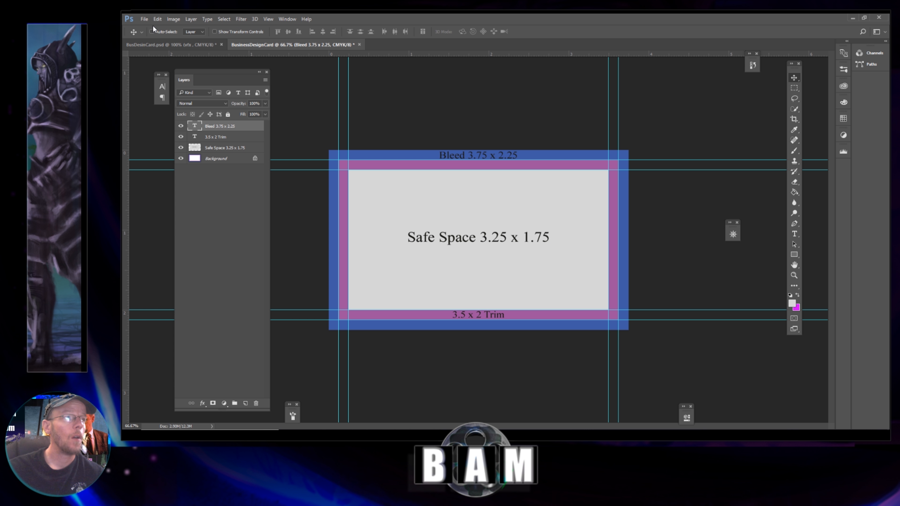
Step: Save the document to the Desktop as a Photoshop file named BCTemplate with Maximize Compatibility enabled
click(143, 20)
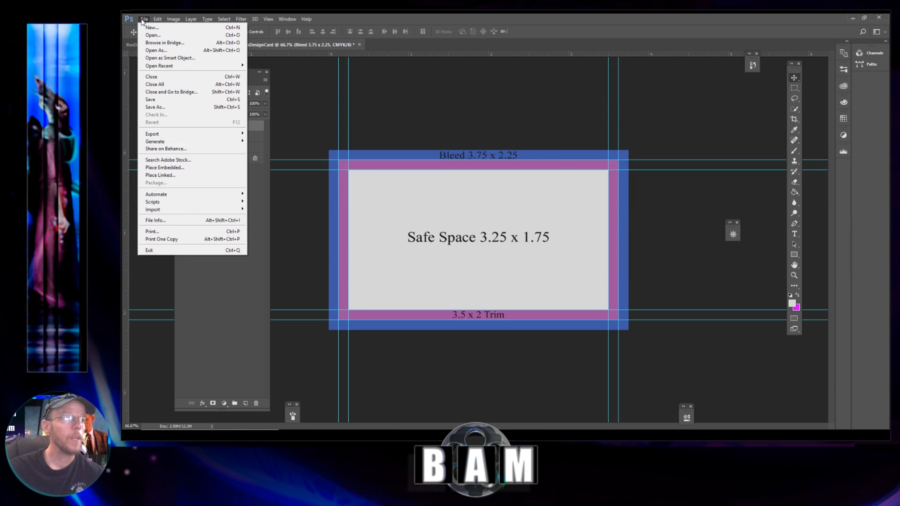
click(157, 100)
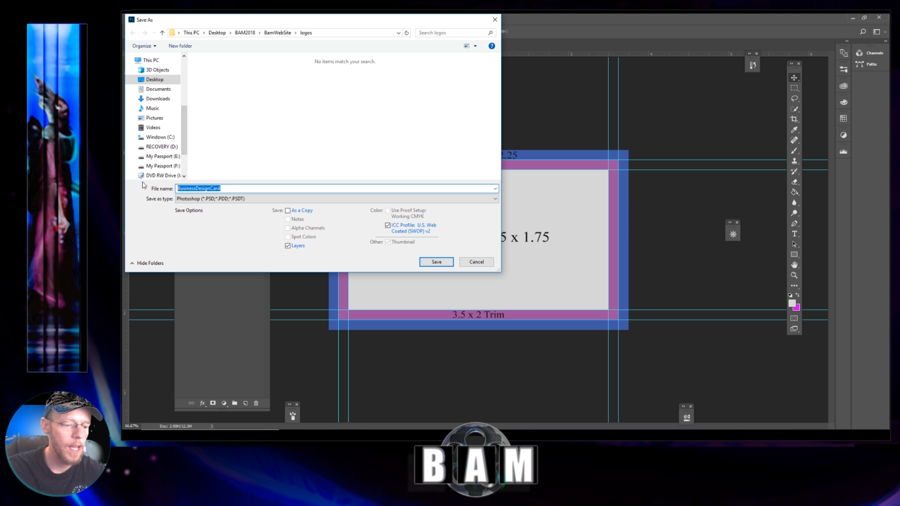
text(BCTemplate)
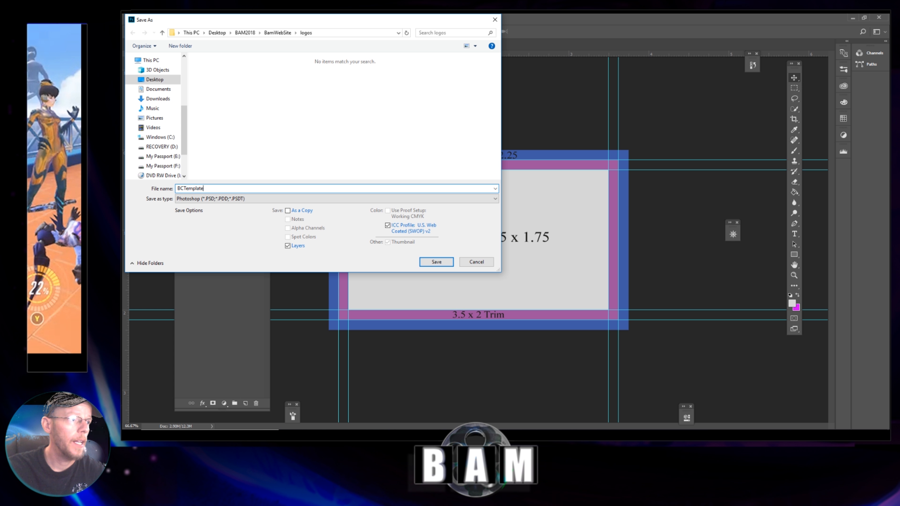
click(159, 83)
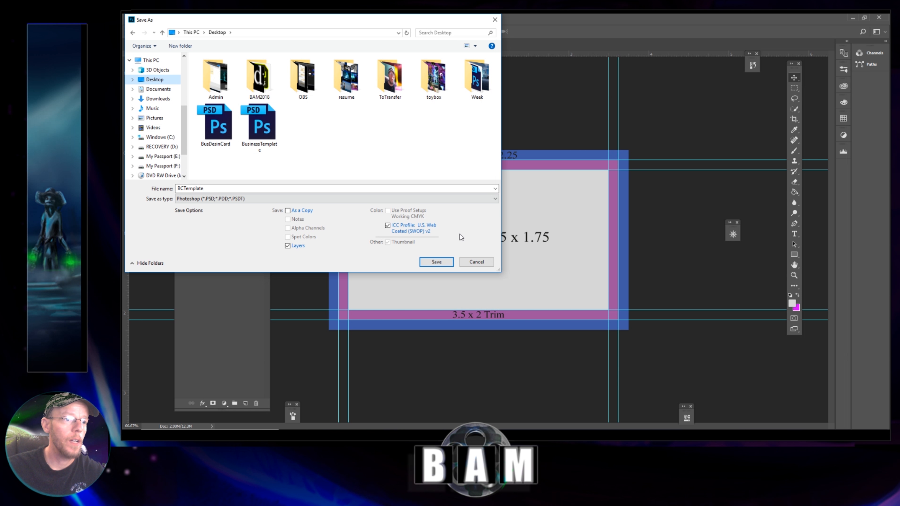
click(438, 262)
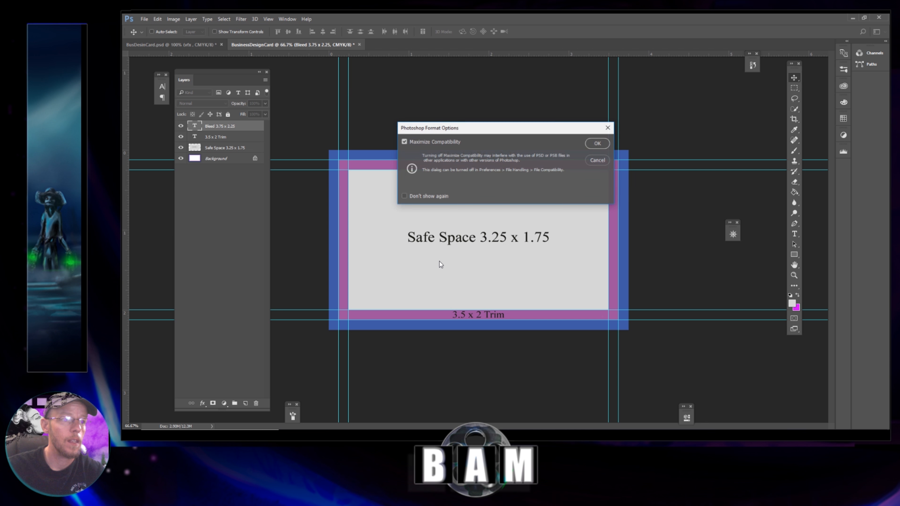
click(590, 147)
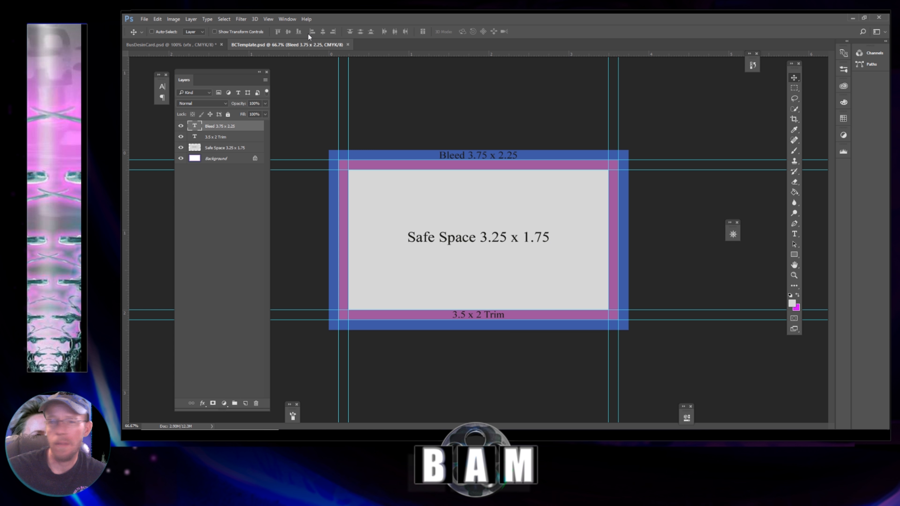
Step: Export the template with Save for Web as a PNG-24 image named BCTemplate on the Desktop
click(145, 19)
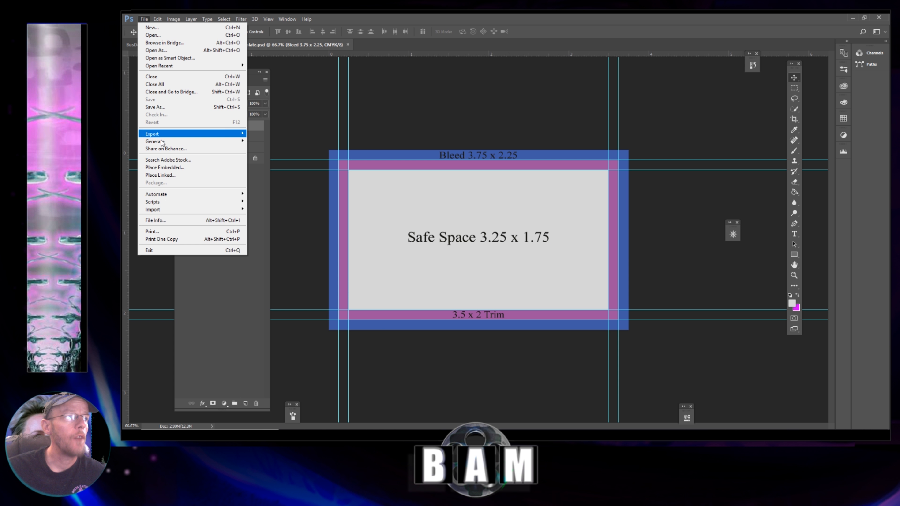
mouse_move(164, 137)
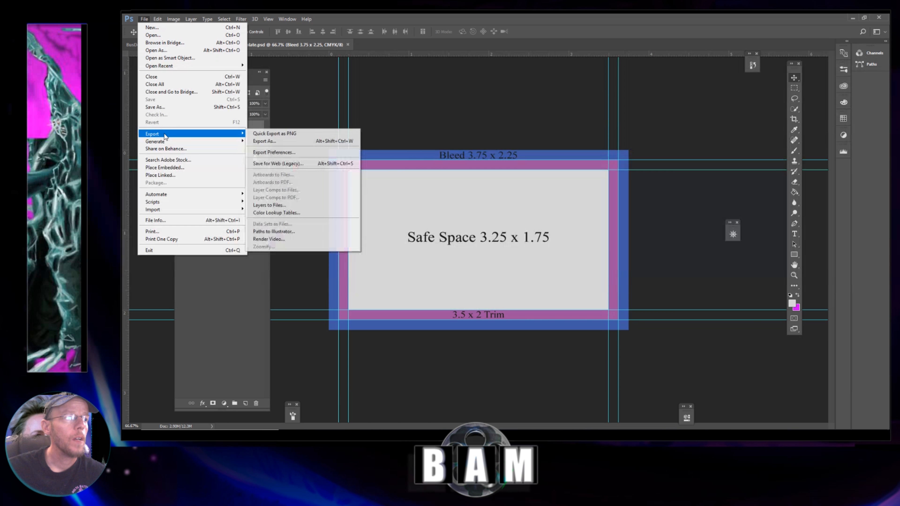
click(276, 163)
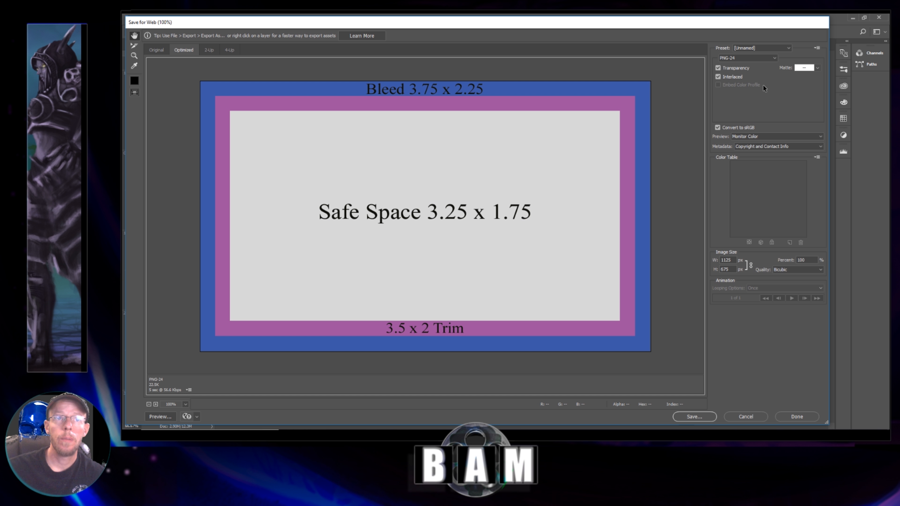
click(694, 416)
click(148, 91)
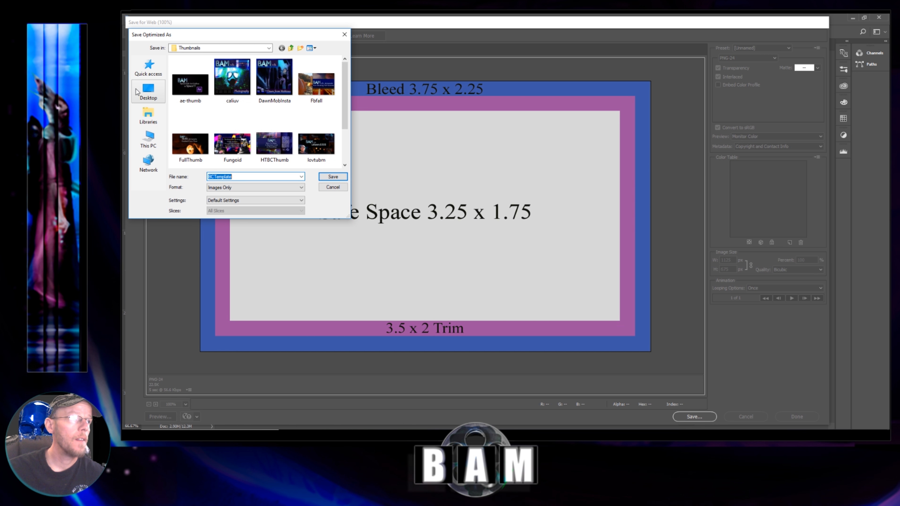
click(333, 177)
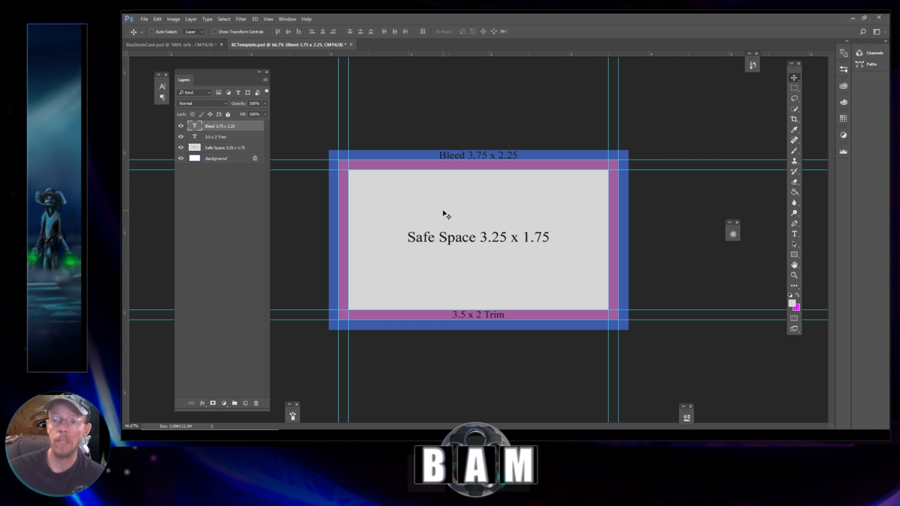
Step: Save the template under the new name DZBUSCARD as a Photoshop file on the Desktop, keeping Maximize Compatibility enabled
click(142, 20)
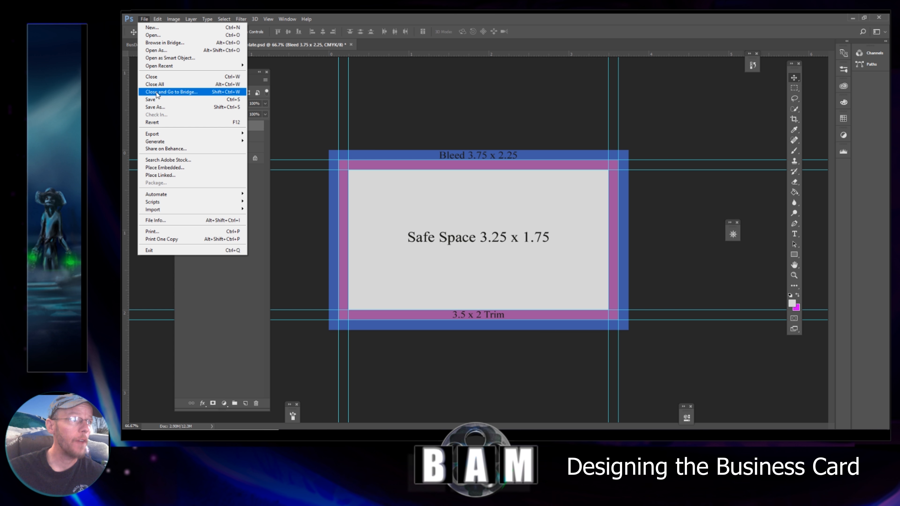
click(165, 109)
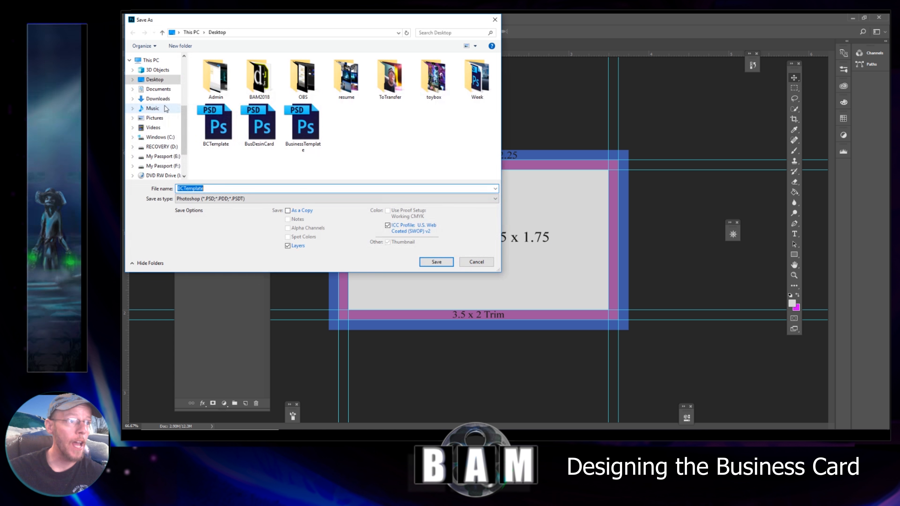
click(223, 189)
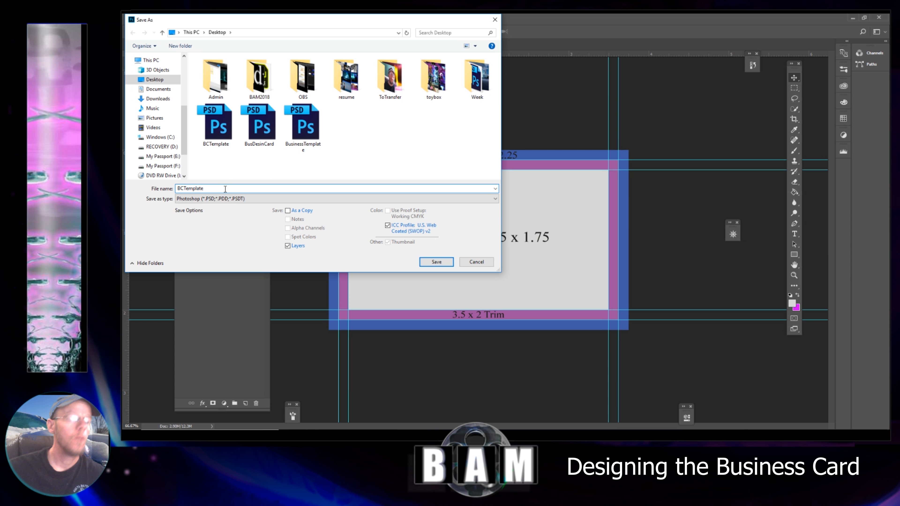
key(BackSpace)
key(BackSpace)
key(BackSpace)
key(BackSpace)
key(BackSpace)
key(BackSpace)
key(BackSpace)
key(BackSpace)
key(BackSpace)
key(BackSpace)
text(D)
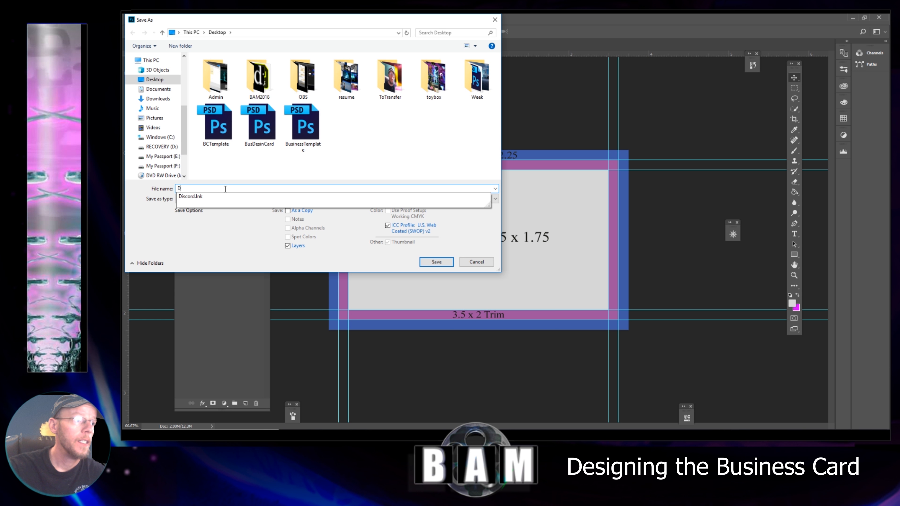
text(ZBUSCAR)
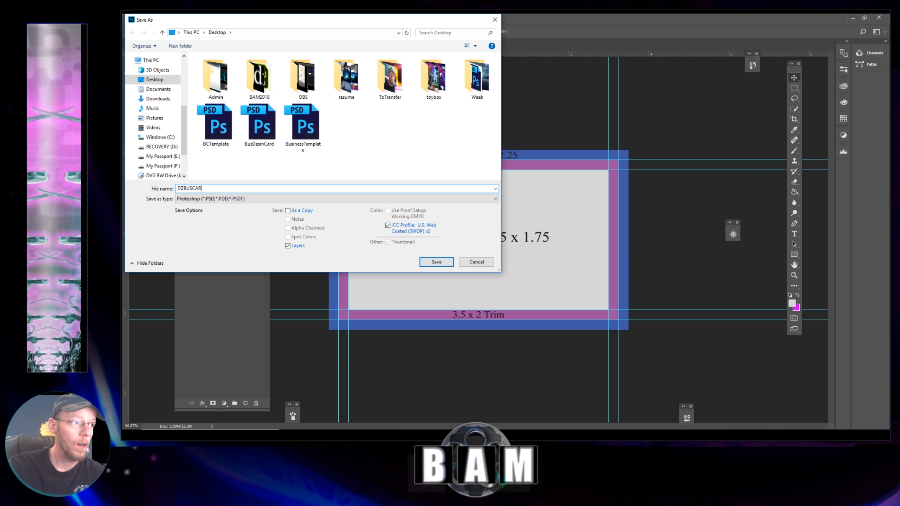
text(D)
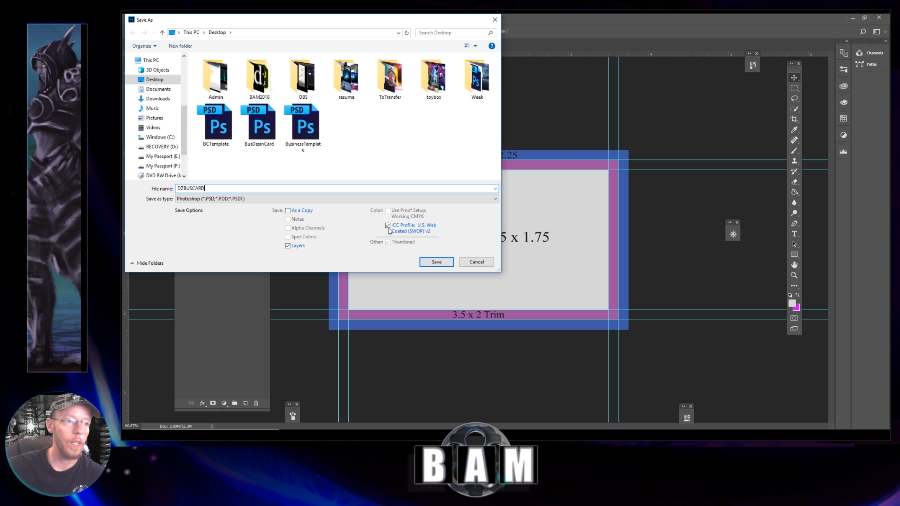
click(436, 263)
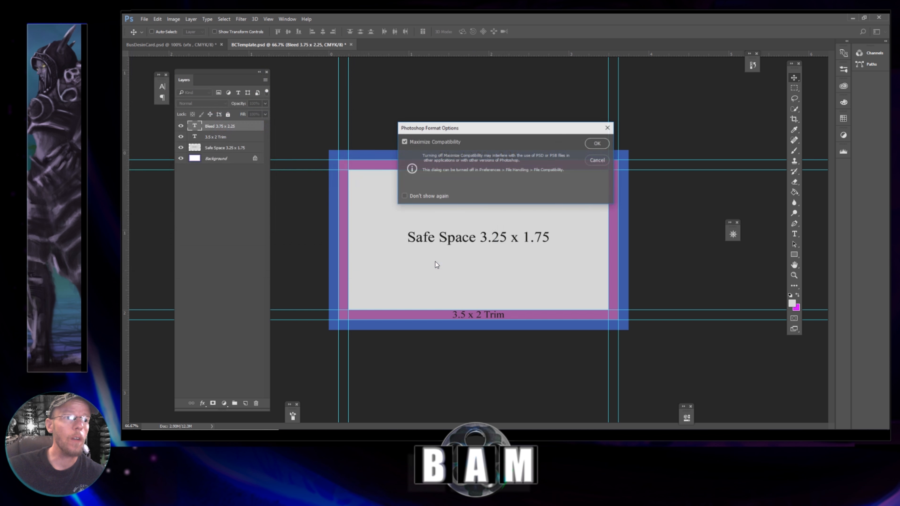
click(604, 143)
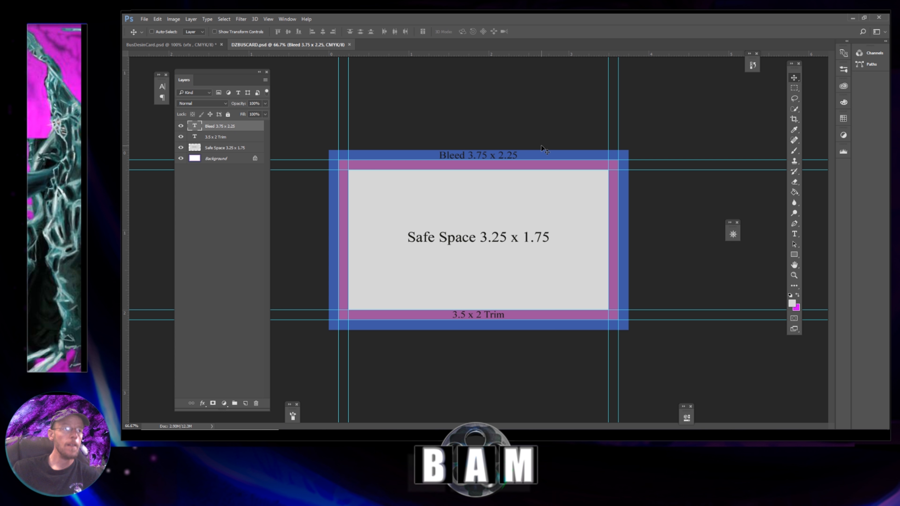
click(145, 19)
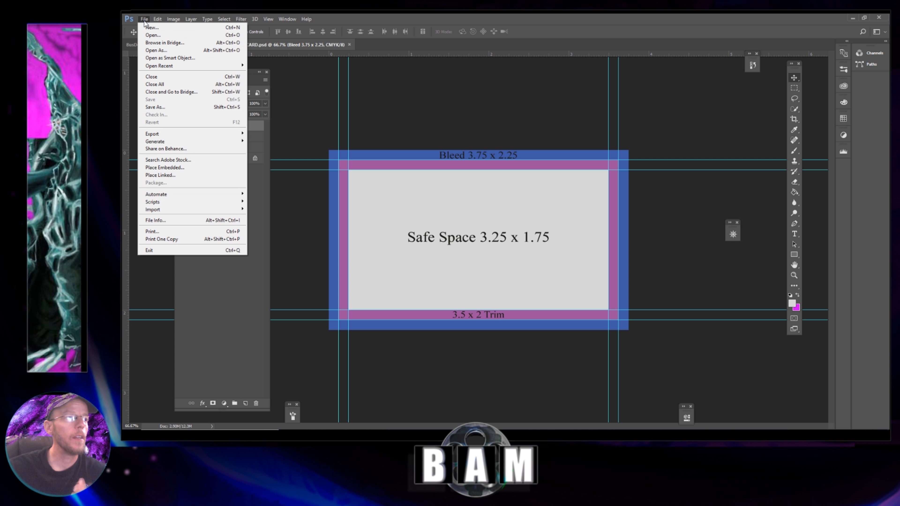
click(152, 35)
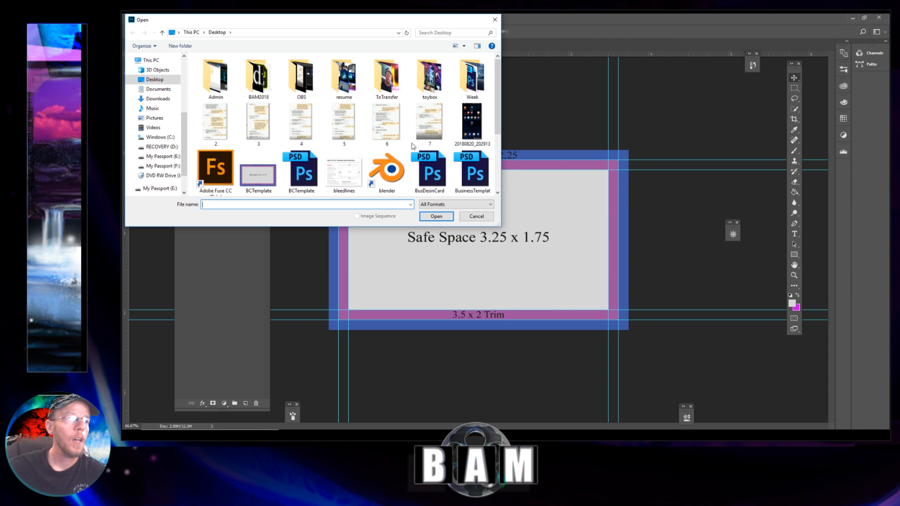
click(472, 179)
click(436, 216)
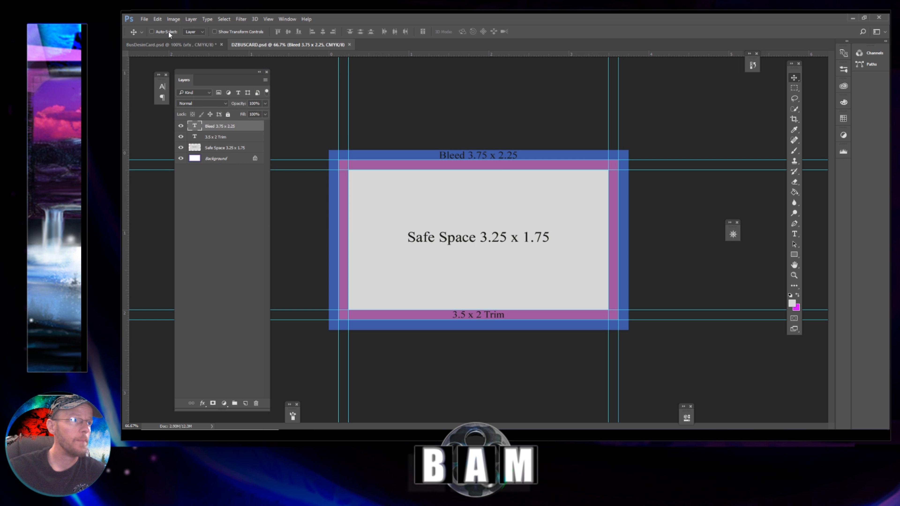
Step: Compare the finished card design in BusDesinCard.psd with the DZBUSCARD.psd template by alternating between the two documents
click(174, 44)
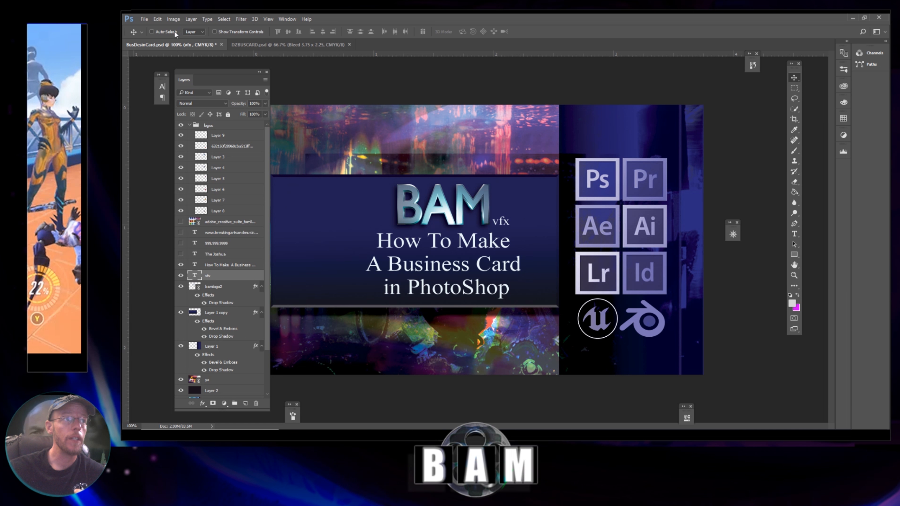
click(269, 45)
click(185, 44)
click(232, 46)
click(190, 43)
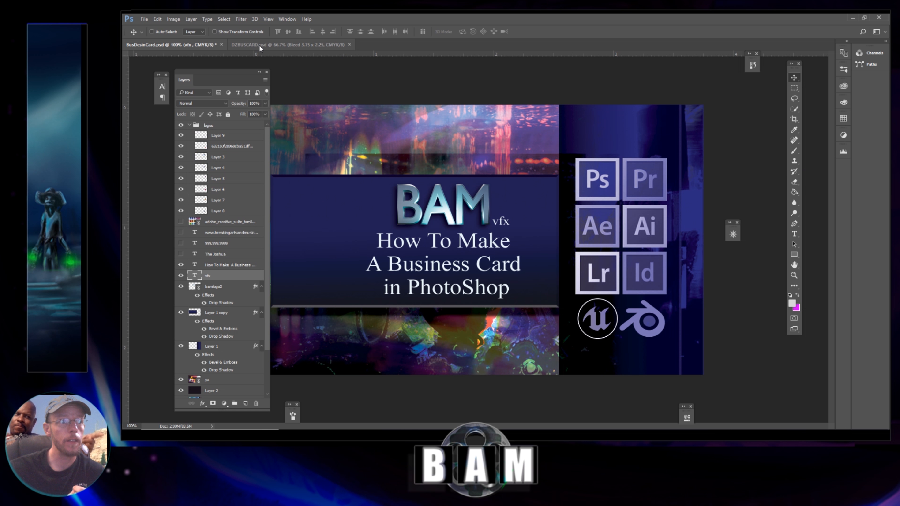
click(259, 45)
click(180, 44)
click(252, 45)
click(185, 44)
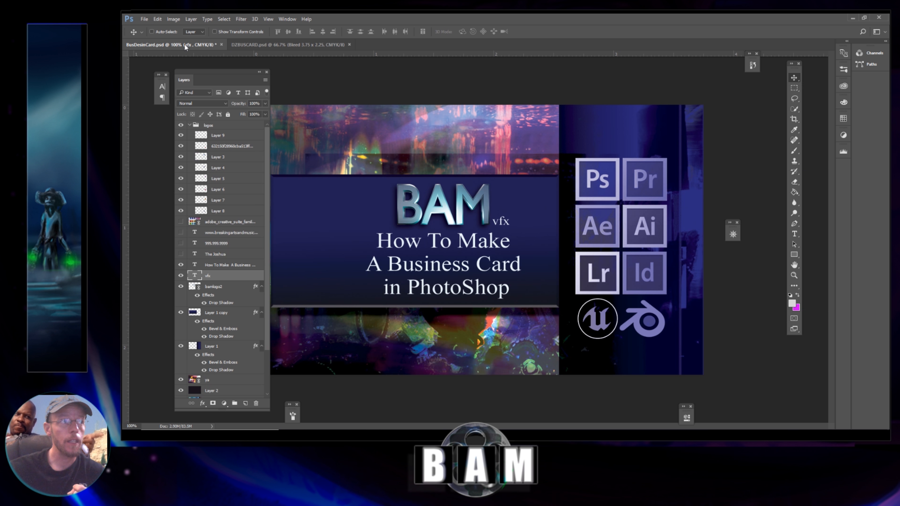
Step: Float BusDesinCard.psd in its own window beside the DZBUSCARD.psd template so both documents can be used together
click(265, 44)
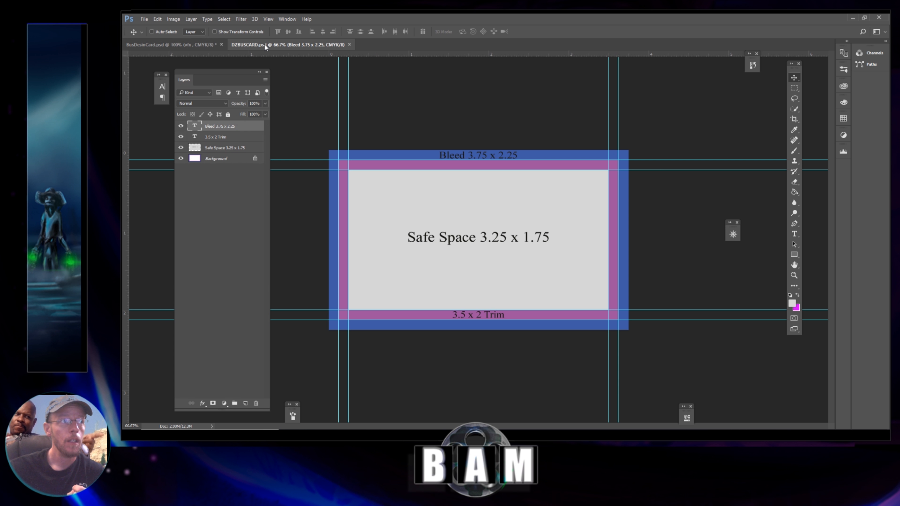
click(196, 44)
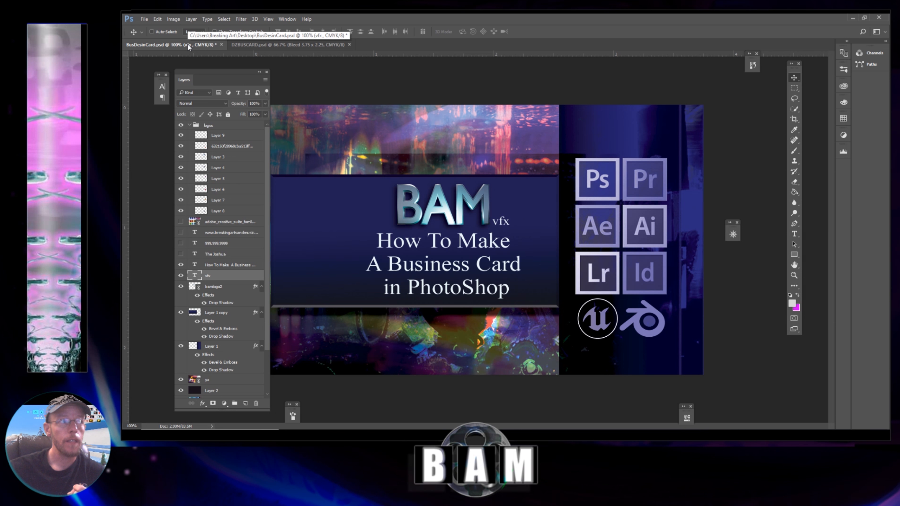
drag(188, 44, 218, 108)
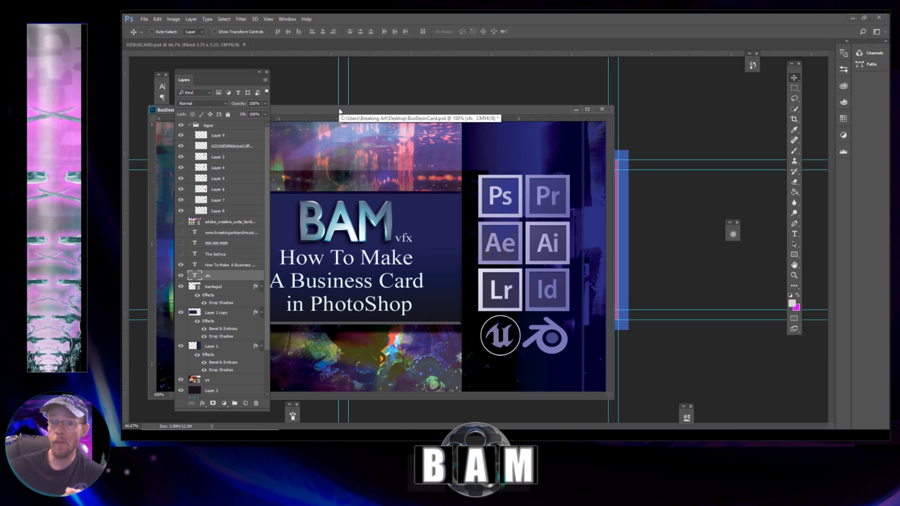
drag(339, 111, 678, 102)
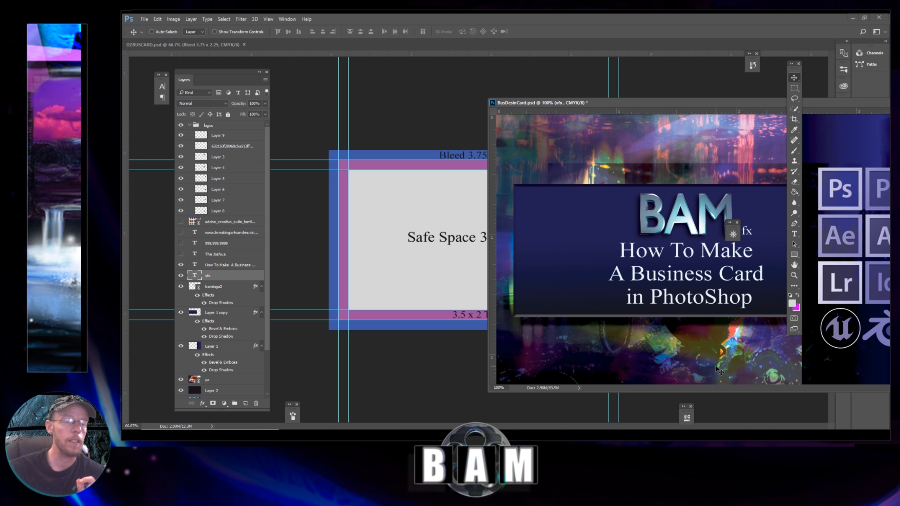
drag(723, 106, 689, 83)
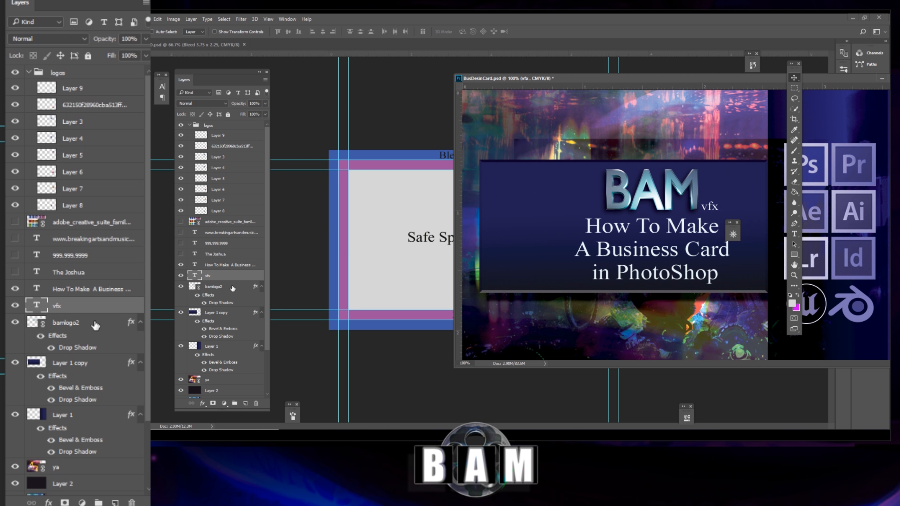
Step: Clear the toolbox off the floating document and copy its vfx text and bamlogo2 layers together into the DZBUSCARD.psd safe space
shift+click(95, 324)
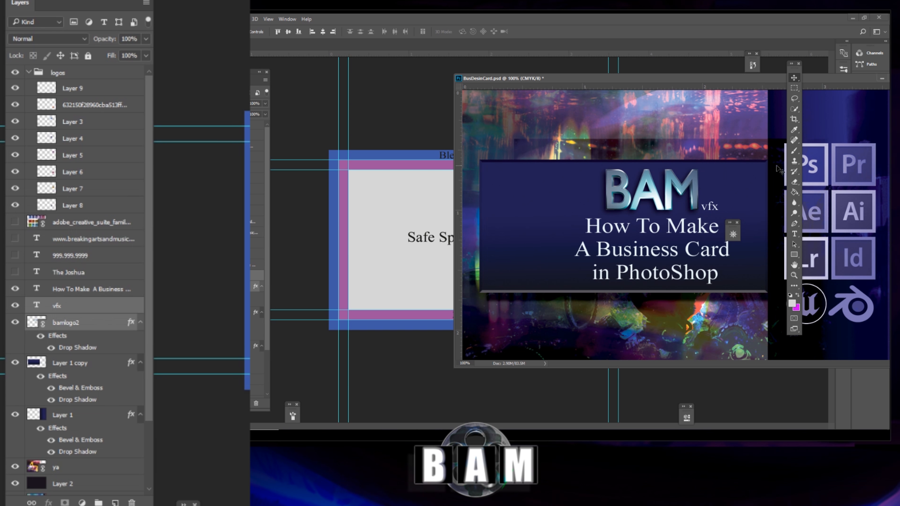
drag(797, 69, 302, 90)
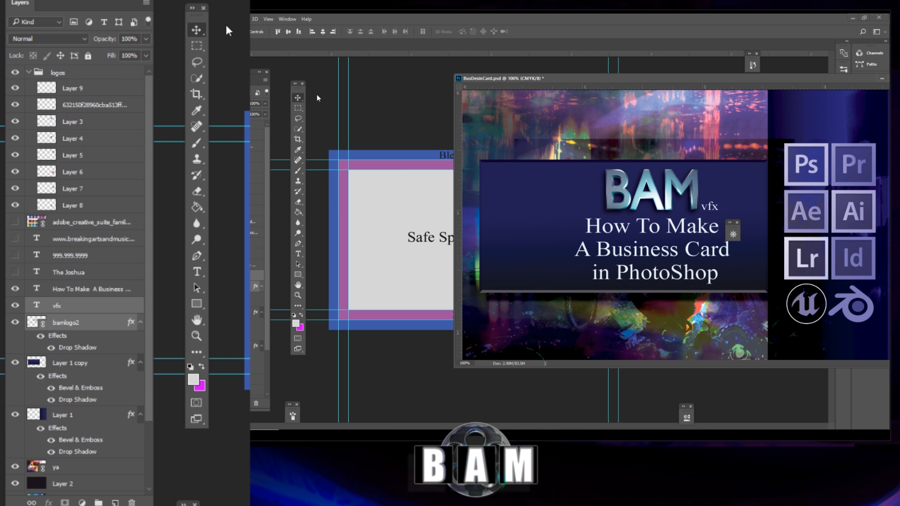
click(280, 21)
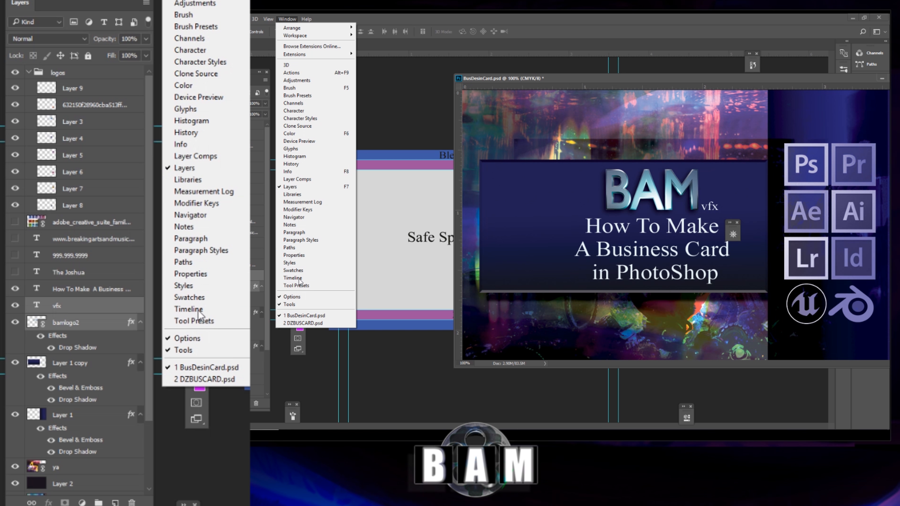
click(295, 306)
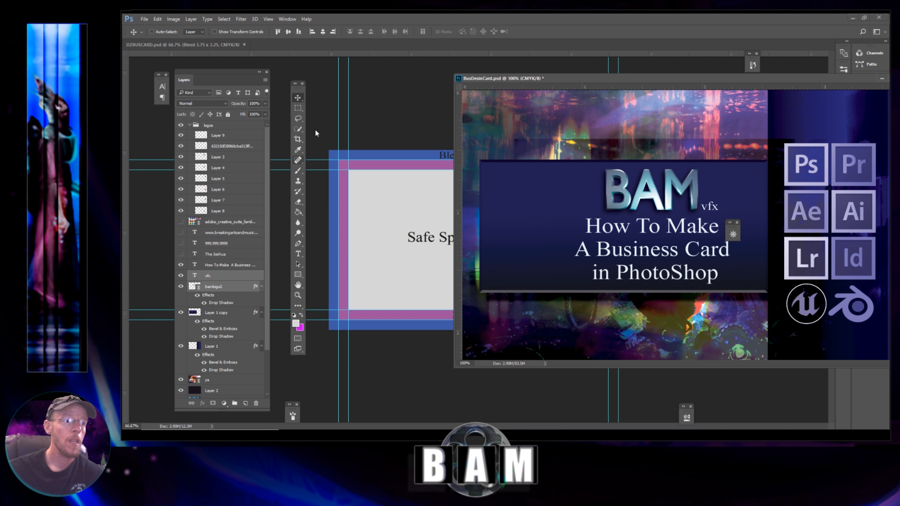
drag(655, 194, 399, 221)
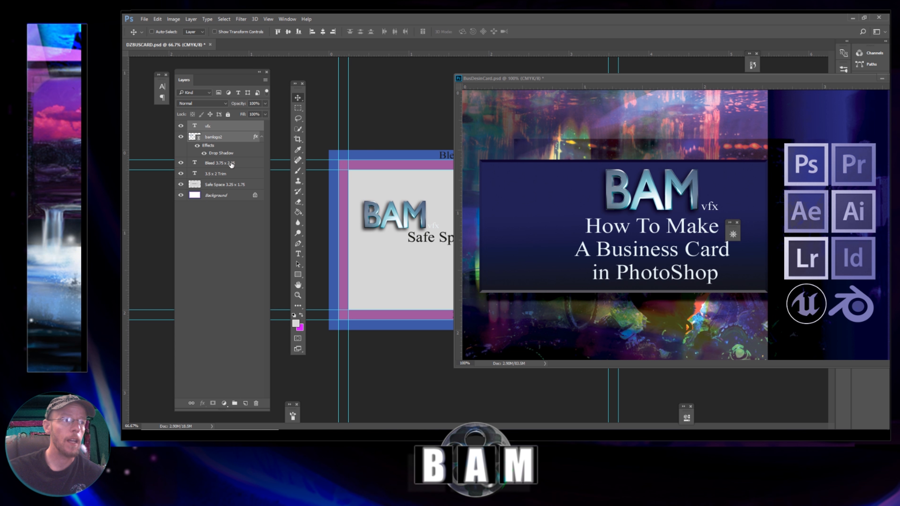
Step: Copy the logos group from BusDesinCard.psd into DZBUSCARD.psd, dock the source document again and return to the template
key(ctrl+Tab)
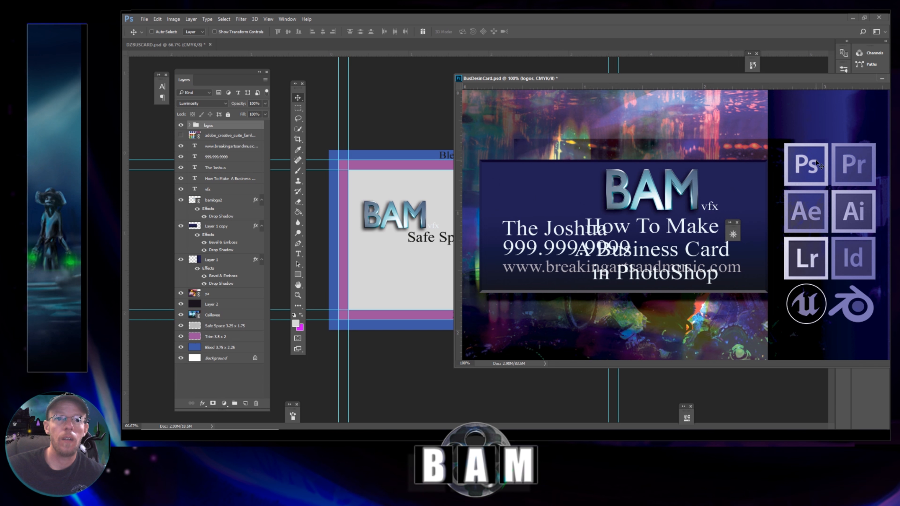
drag(817, 164, 383, 169)
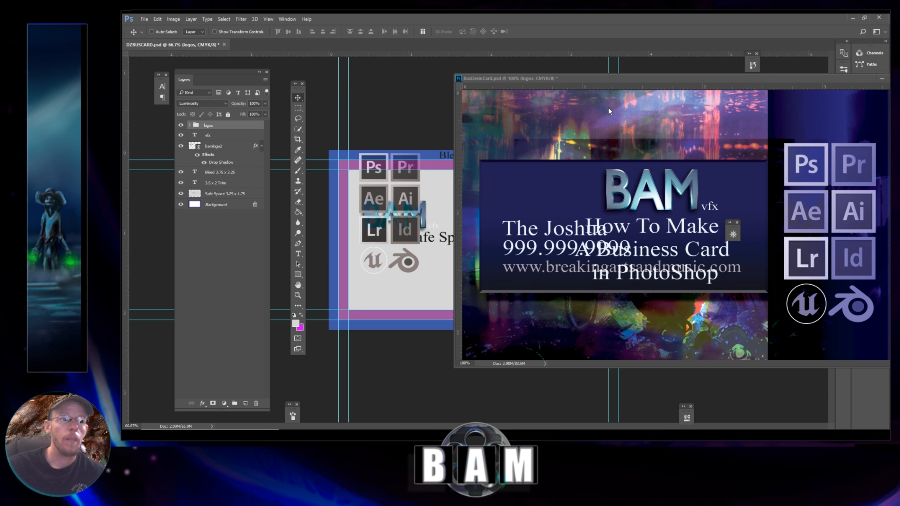
drag(684, 76, 528, 45)
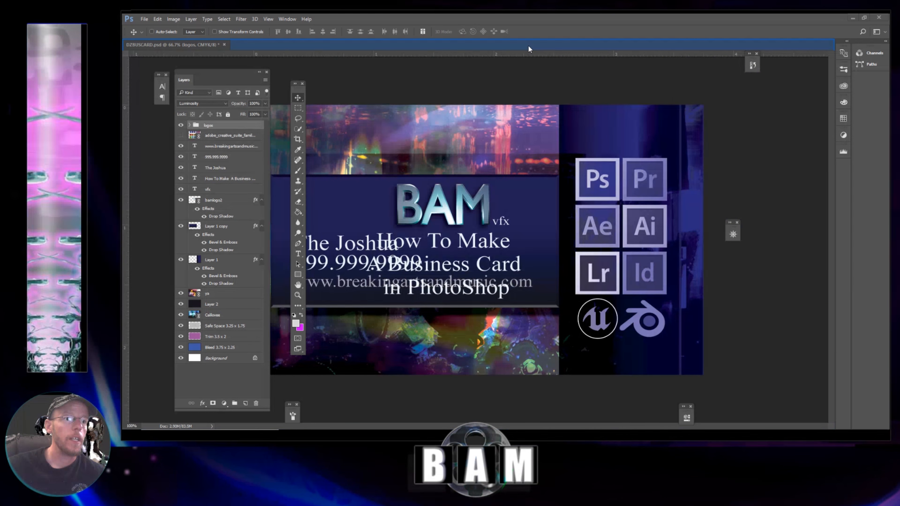
click(189, 45)
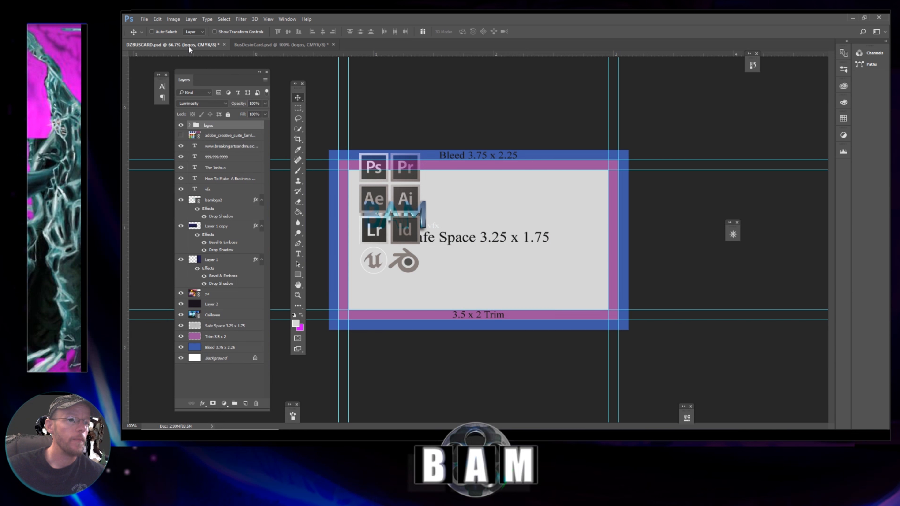
Step: Expand the logos group in DZBUSCARD.psd and ungroup it into separate layers
click(190, 125)
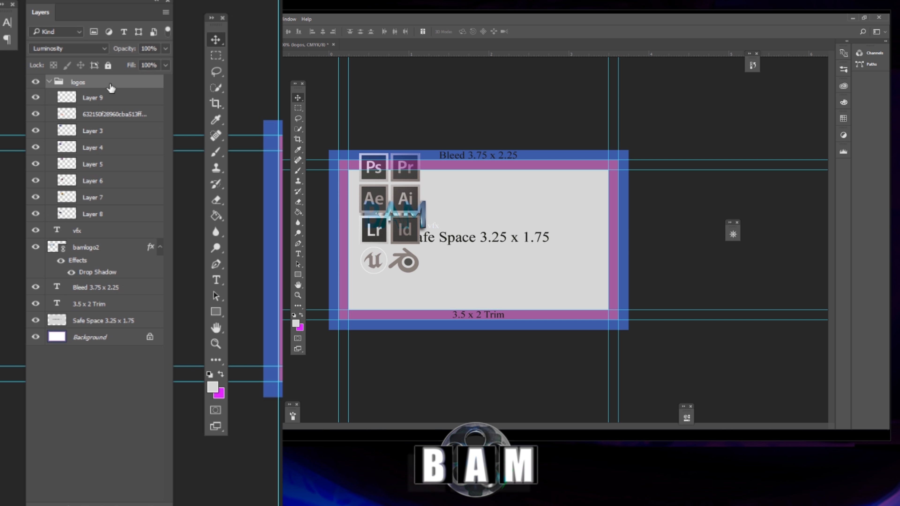
right_click(111, 87)
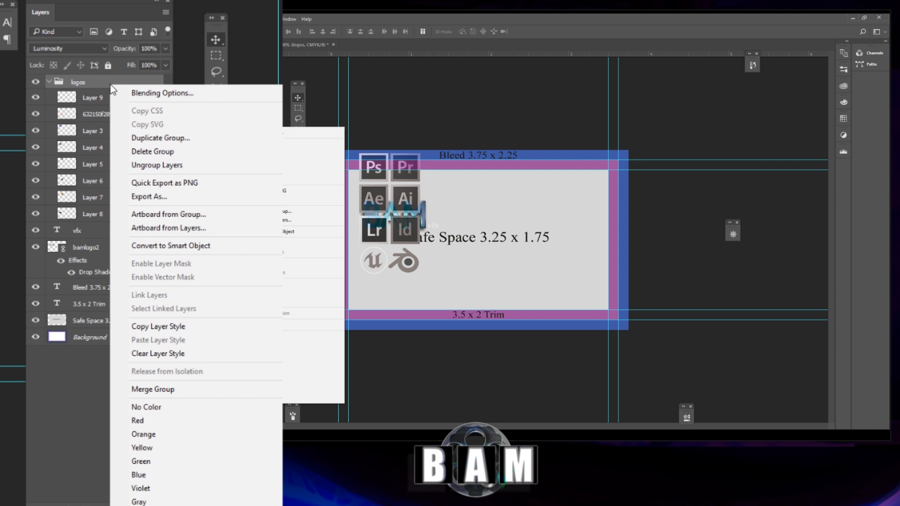
click(163, 167)
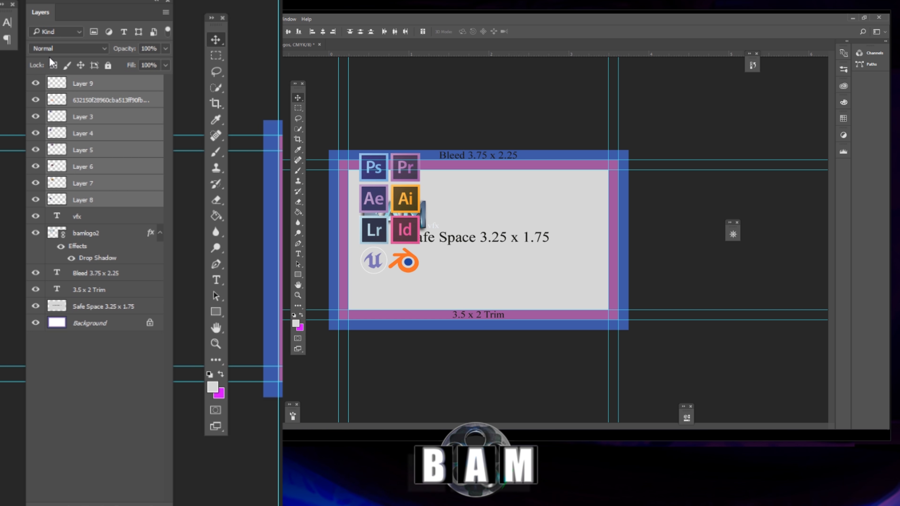
Step: Try the Linear Burn blend mode on the ungrouped logo layers and return them to Normal
click(65, 49)
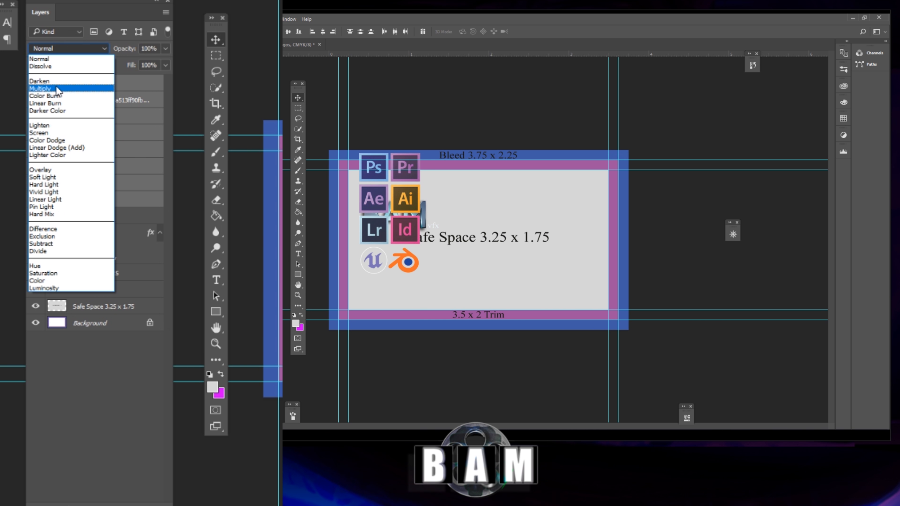
click(59, 105)
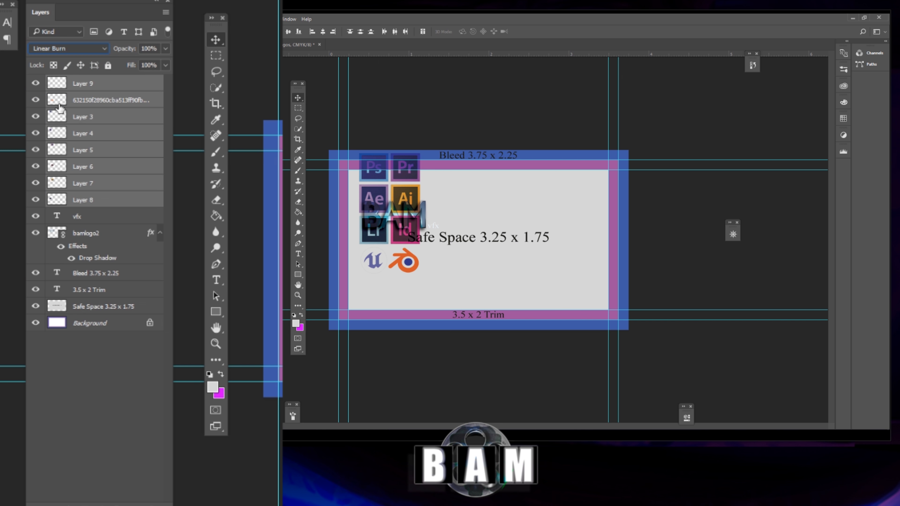
click(78, 52)
click(80, 59)
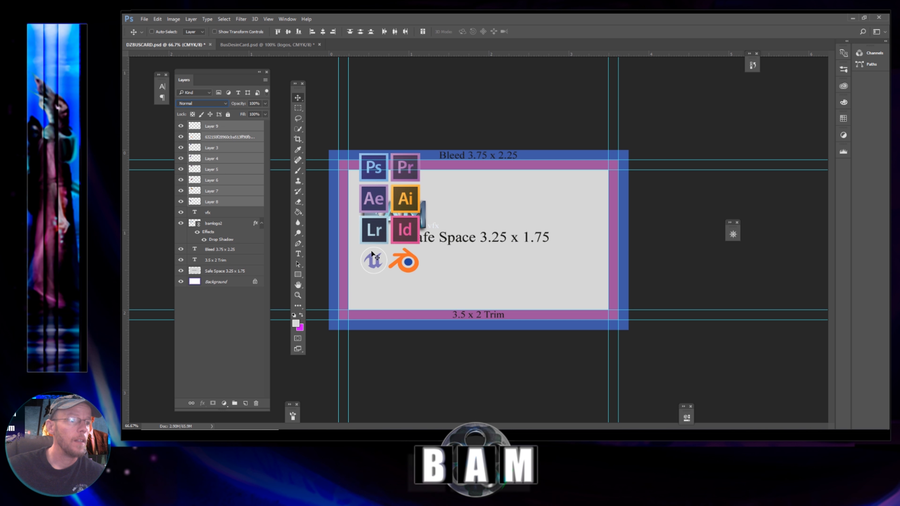
Step: Move all the software logos together to the right side of the card's safe space
drag(386, 213, 563, 234)
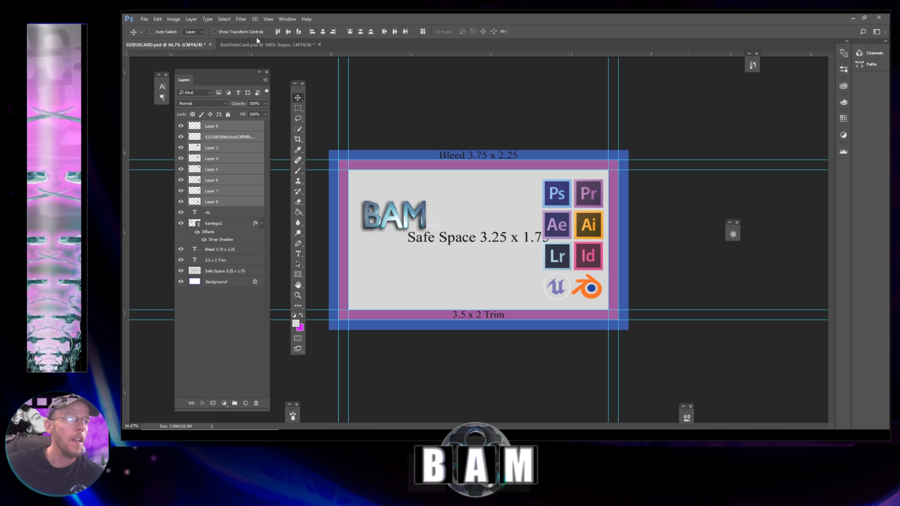
Step: Float BusDesinCard.psd again and copy its dark blue banner, Layer 1 copy, onto the card in DZBUSCARD.psd
click(250, 45)
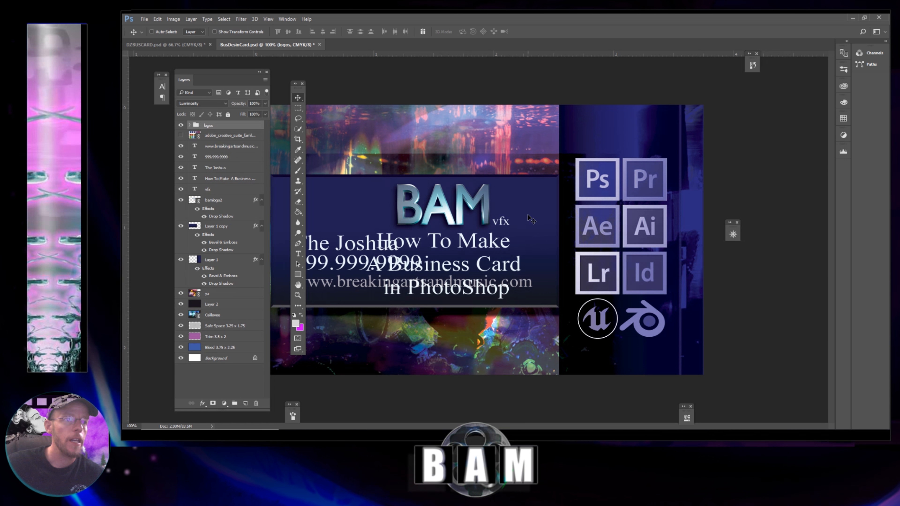
click(231, 227)
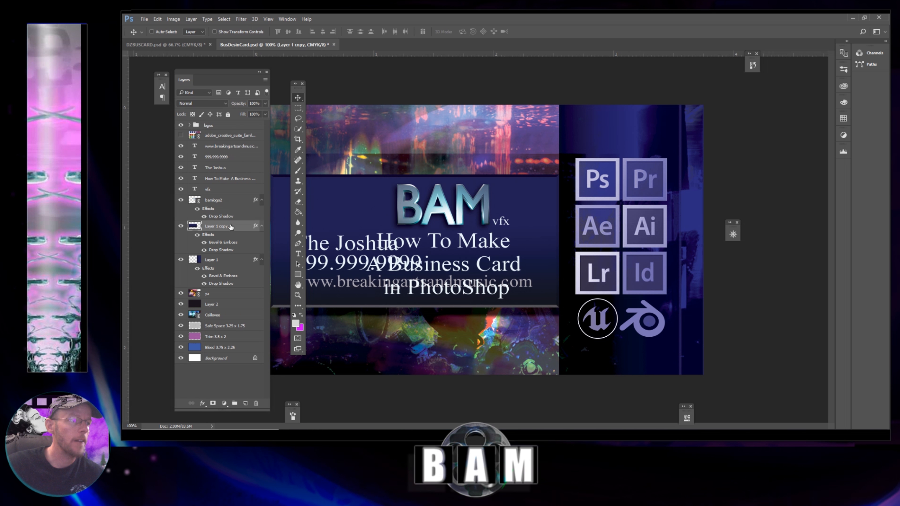
drag(261, 46, 539, 55)
drag(580, 185, 383, 209)
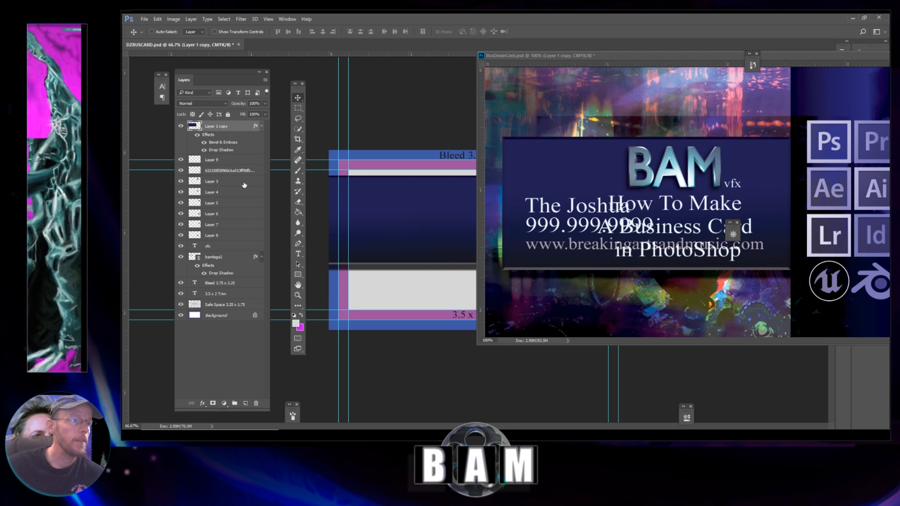
Step: Copy the vertical panel Layer 1 from BusDesinCard.psd into DZBUSCARD.psd, dock the source document and place the panel over the logos
click(694, 173)
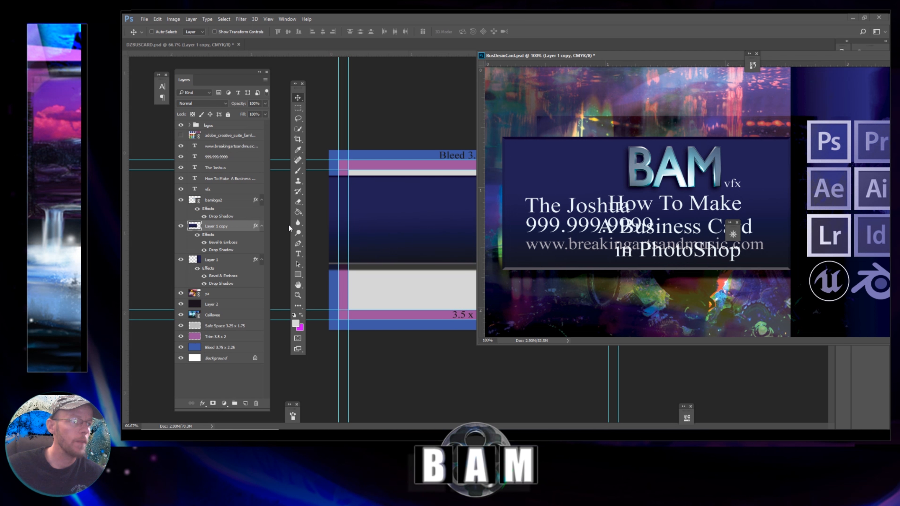
click(227, 263)
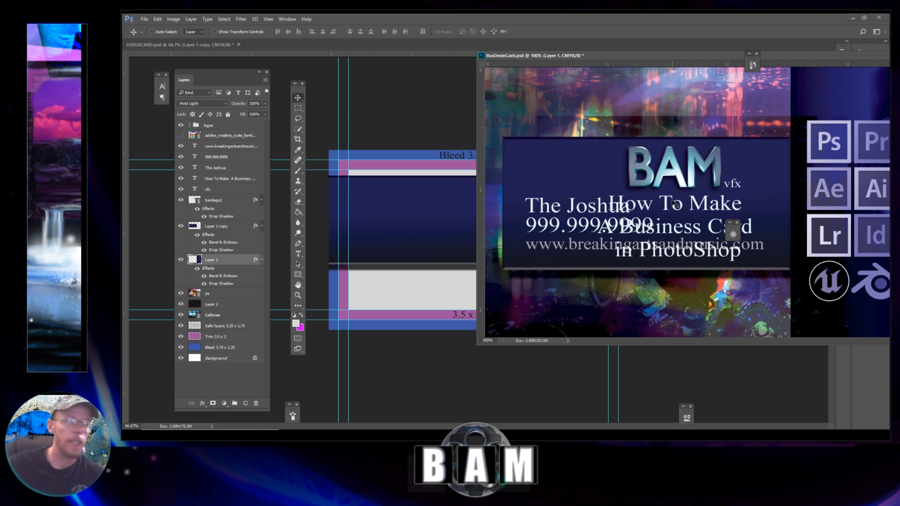
drag(676, 202, 377, 240)
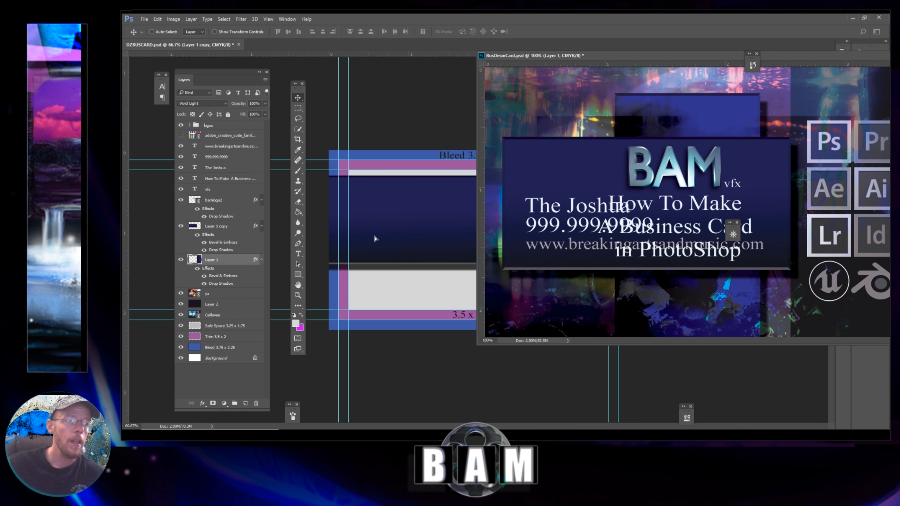
drag(798, 56, 540, 48)
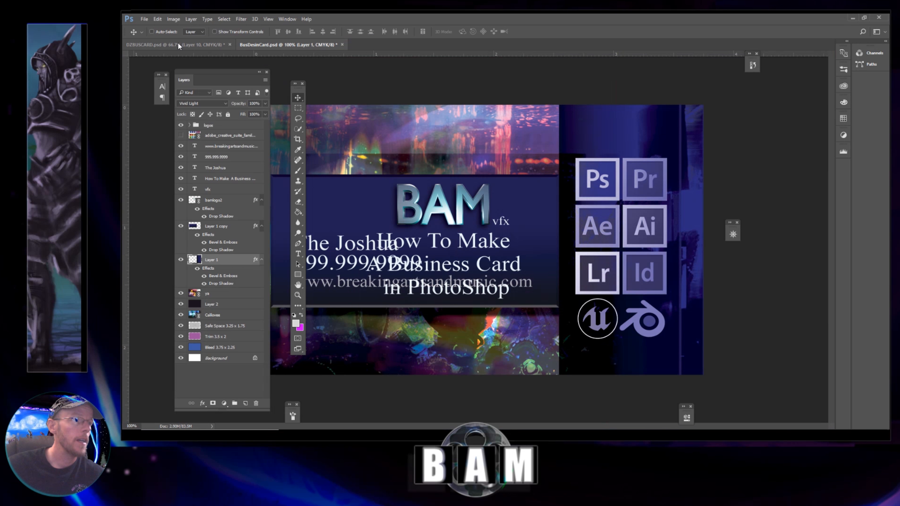
click(179, 45)
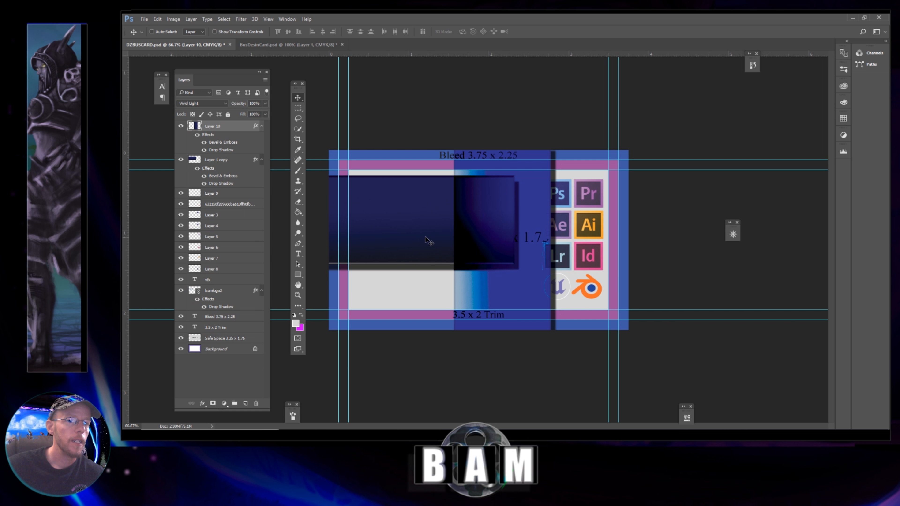
drag(413, 225, 461, 217)
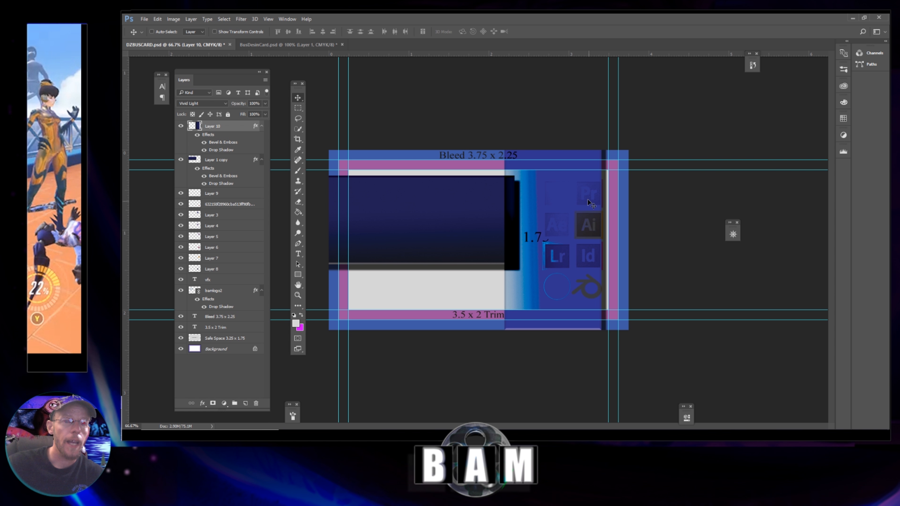
Step: Move the vertical panel Layer 10 and the banner Layer 1 copy together below bamlogo2 in the DZBUSCARD.psd layer stack
click(271, 44)
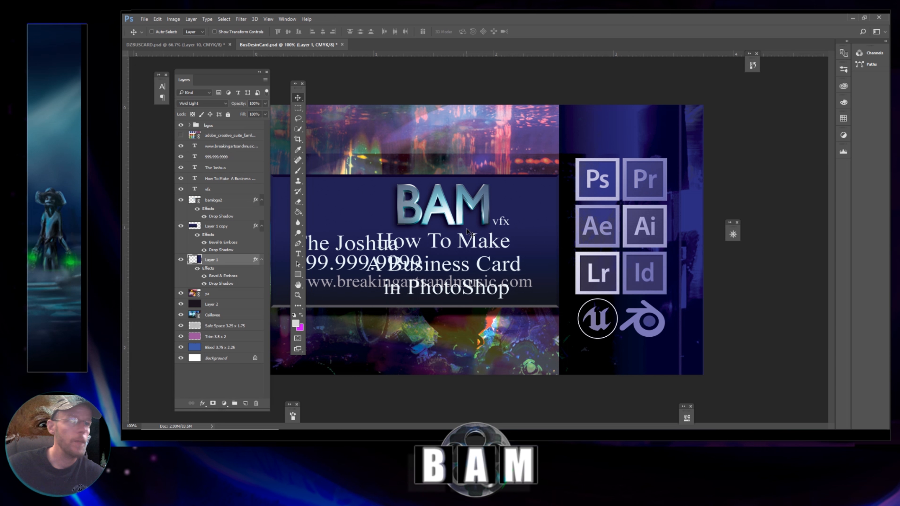
click(186, 43)
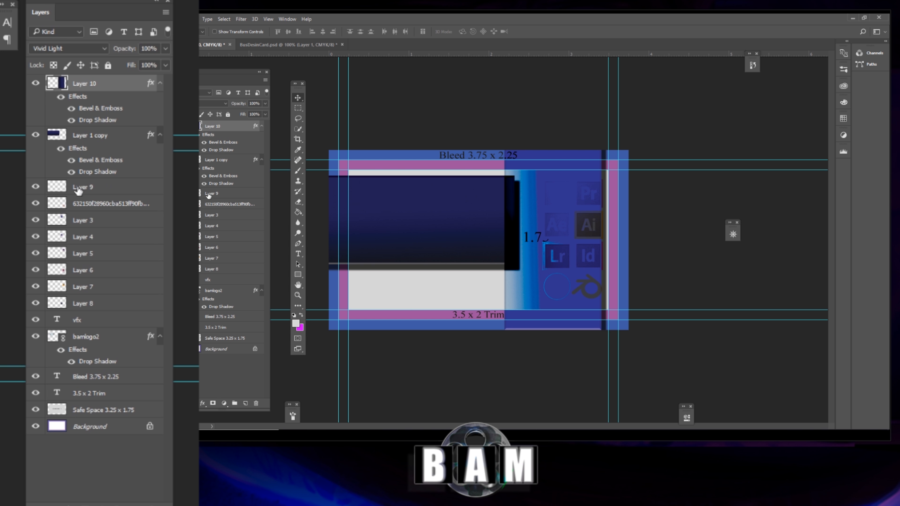
mouse_move(217, 70)
mouse_down()
mouse_move(232, 71)
mouse_move(225, 68)
mouse_up()
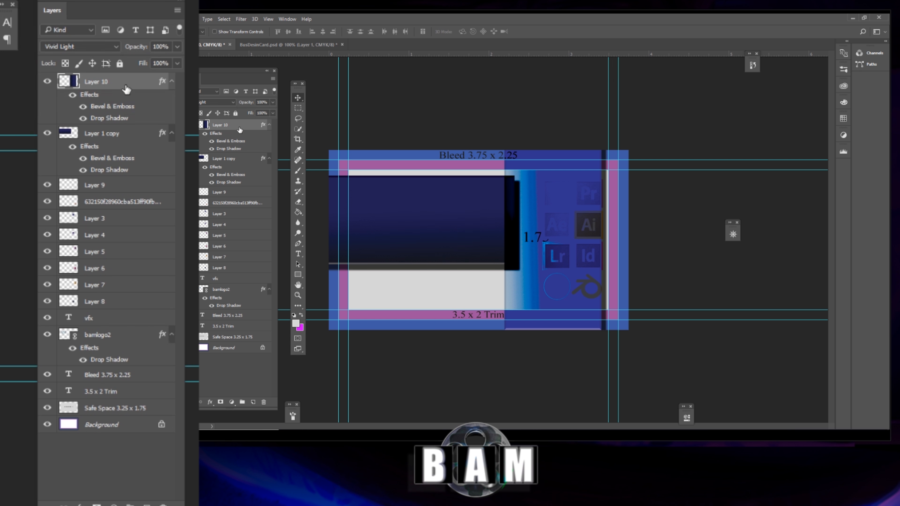
shift+click(242, 159)
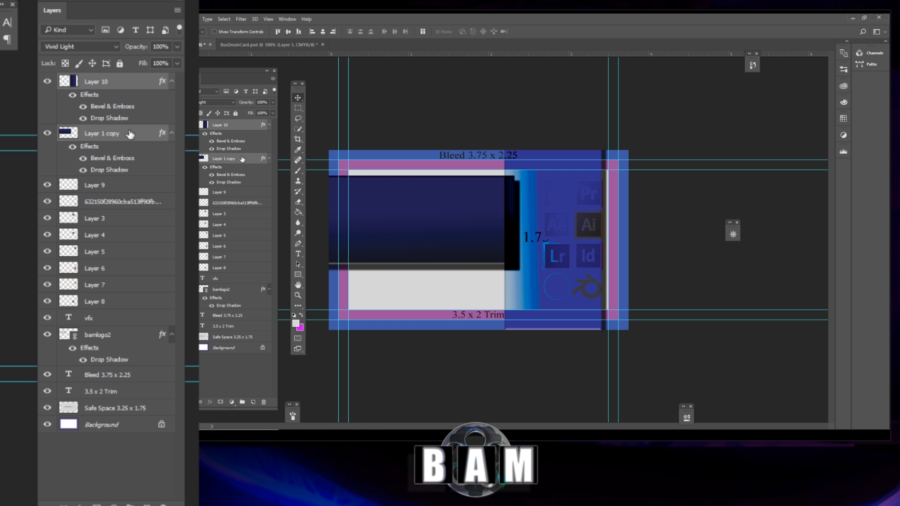
click(242, 127)
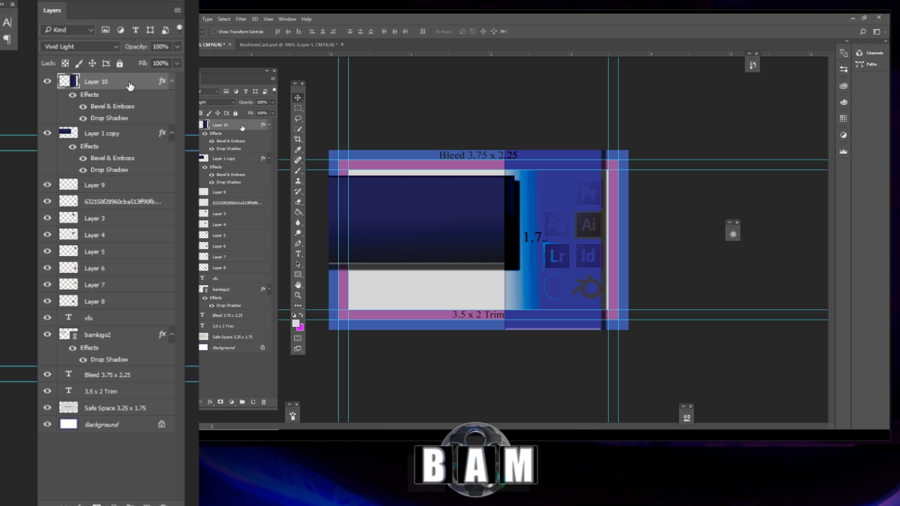
shift+click(242, 160)
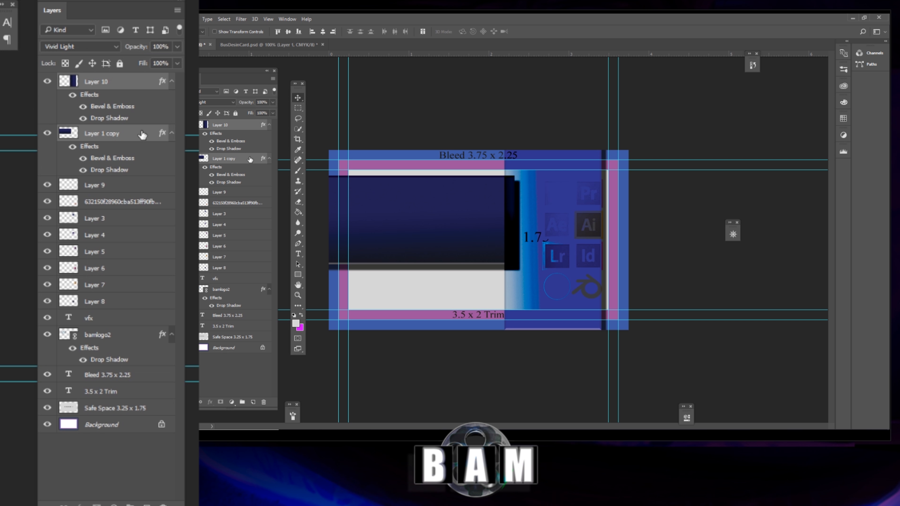
drag(142, 135, 143, 370)
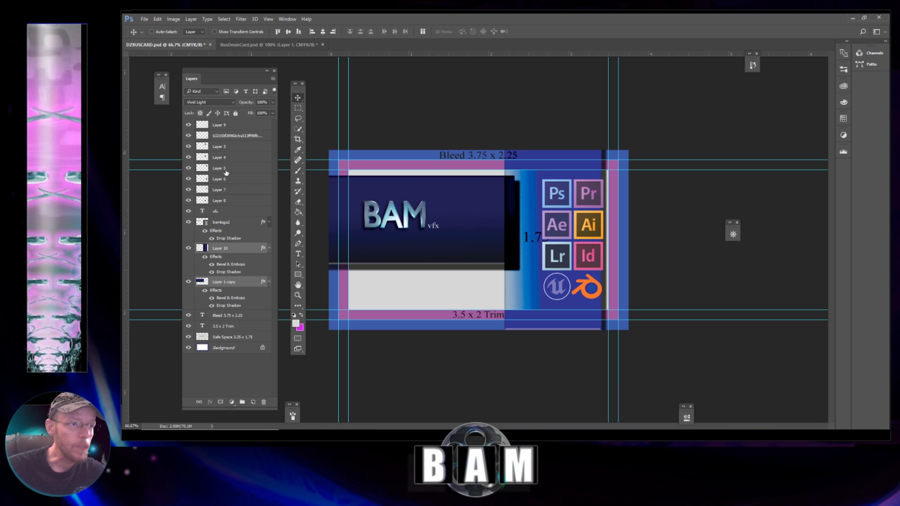
Step: Create a layer named bg directly above the Bleed 3.75 x 2.25 text layer and fill it with the light gray foreground color
click(258, 156)
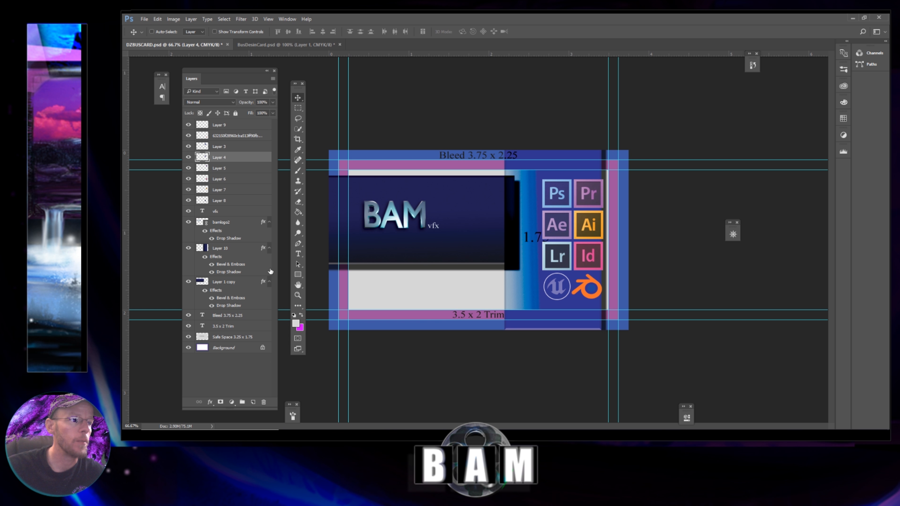
click(248, 317)
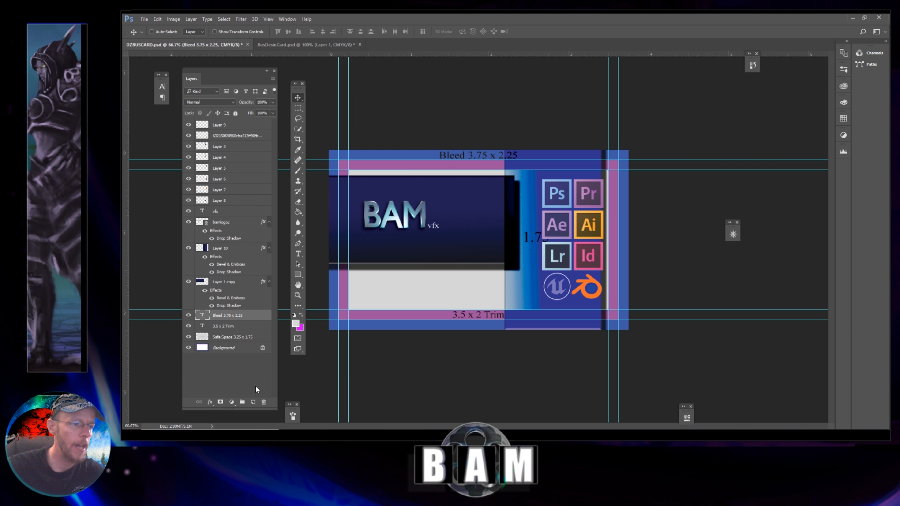
click(253, 403)
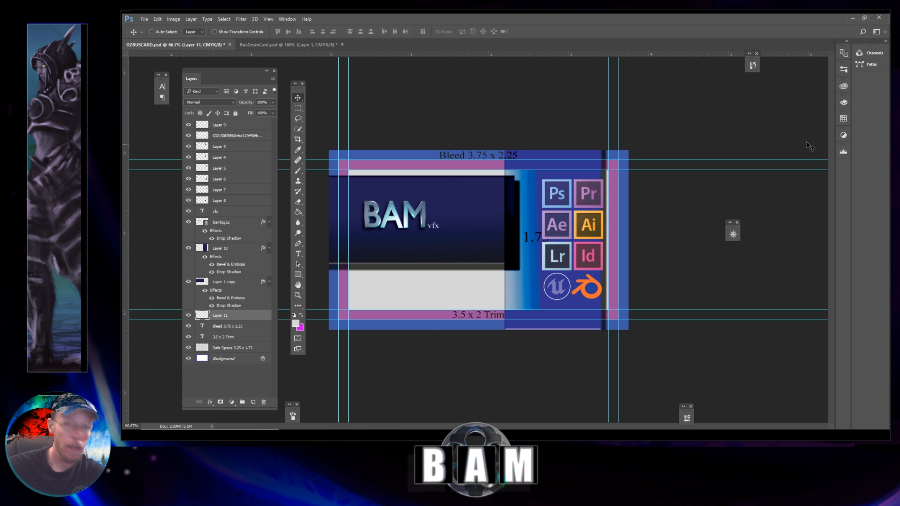
drag(297, 90, 681, 99)
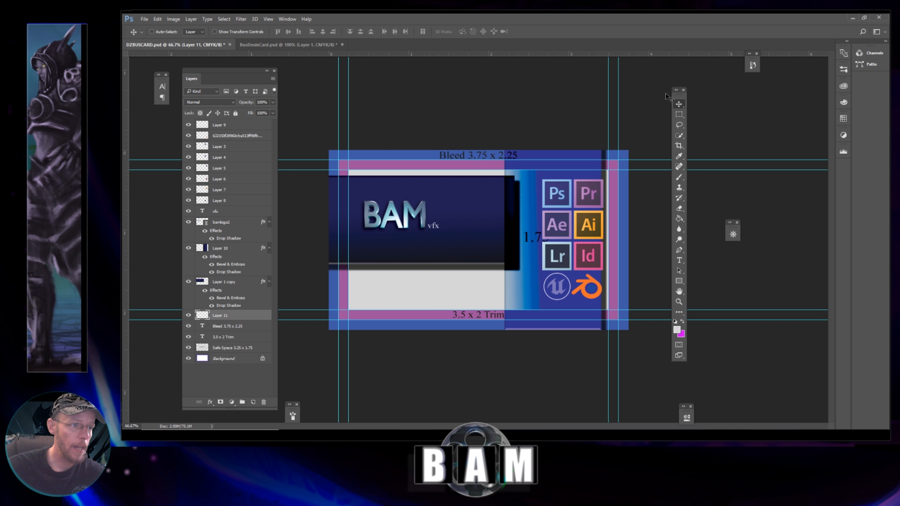
double_click(221, 315)
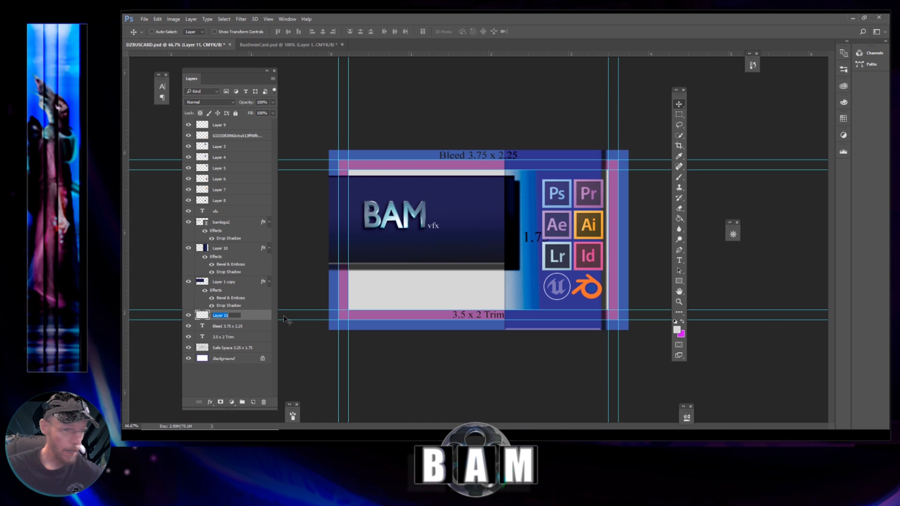
text(bg)
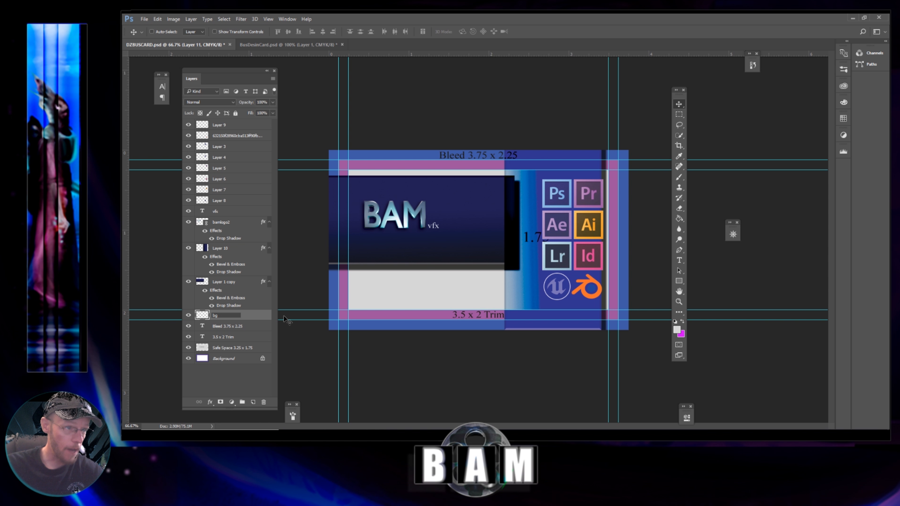
key(Return)
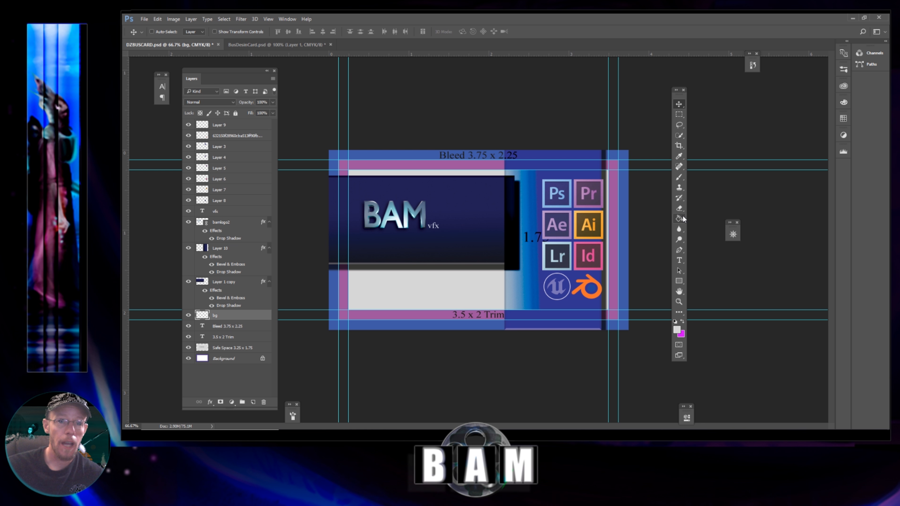
click(679, 219)
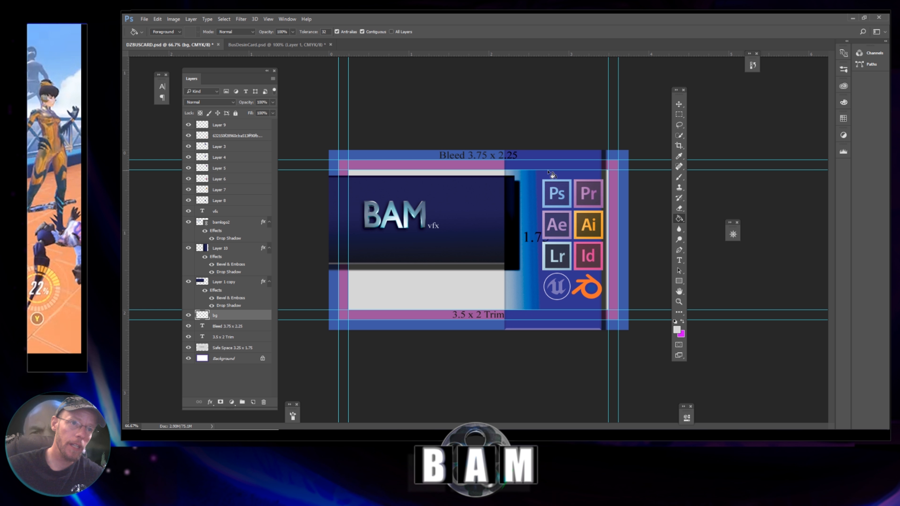
click(419, 284)
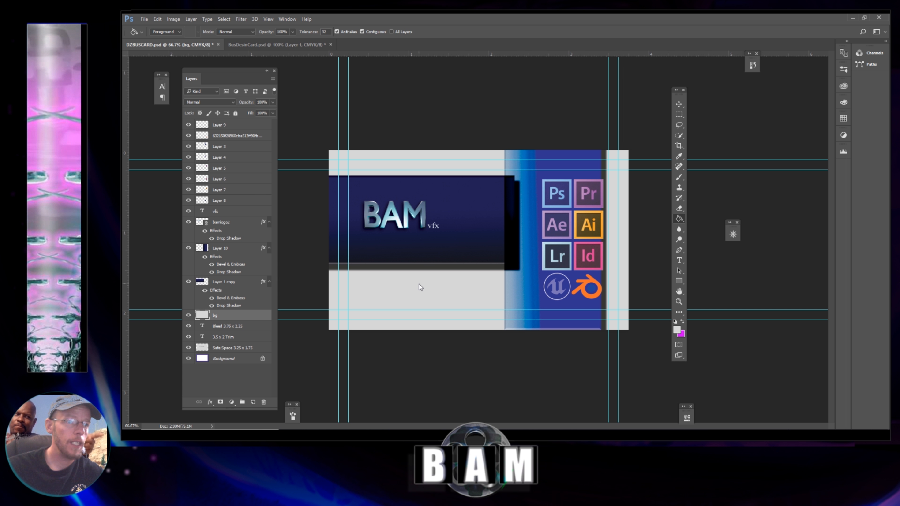
click(229, 282)
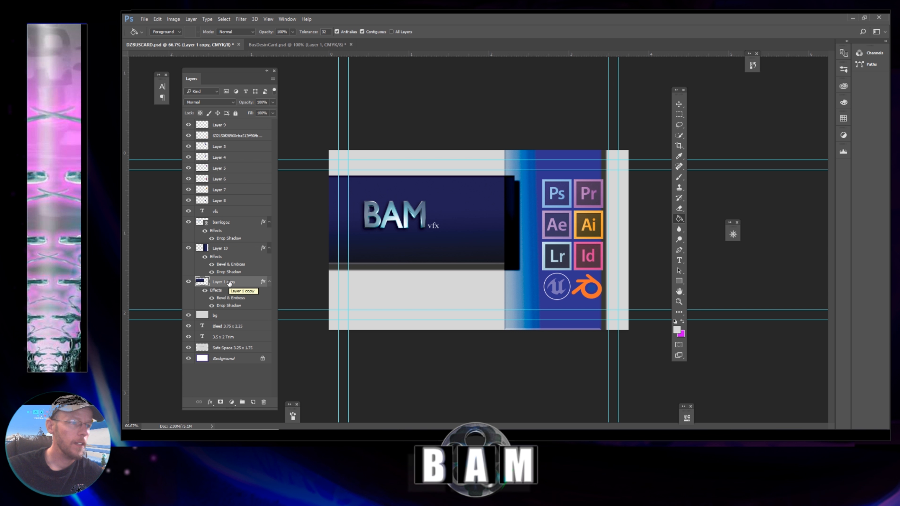
click(240, 248)
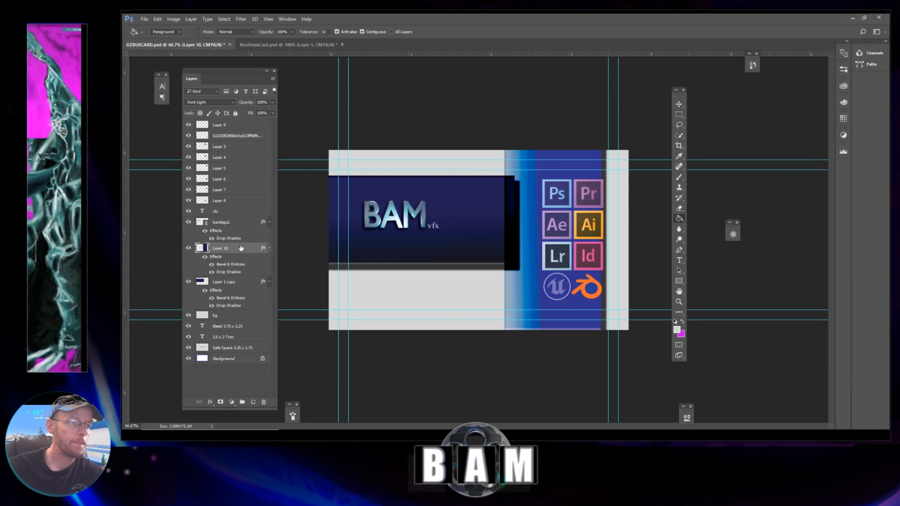
click(244, 284)
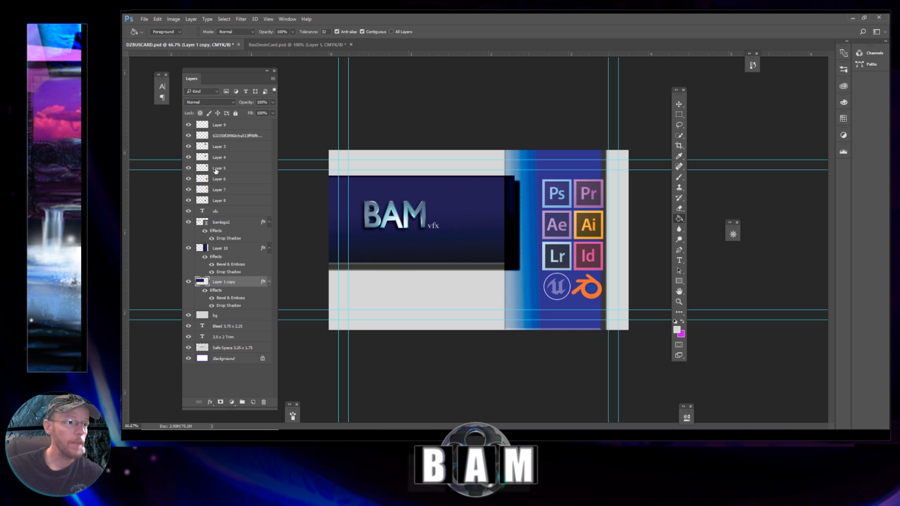
click(240, 315)
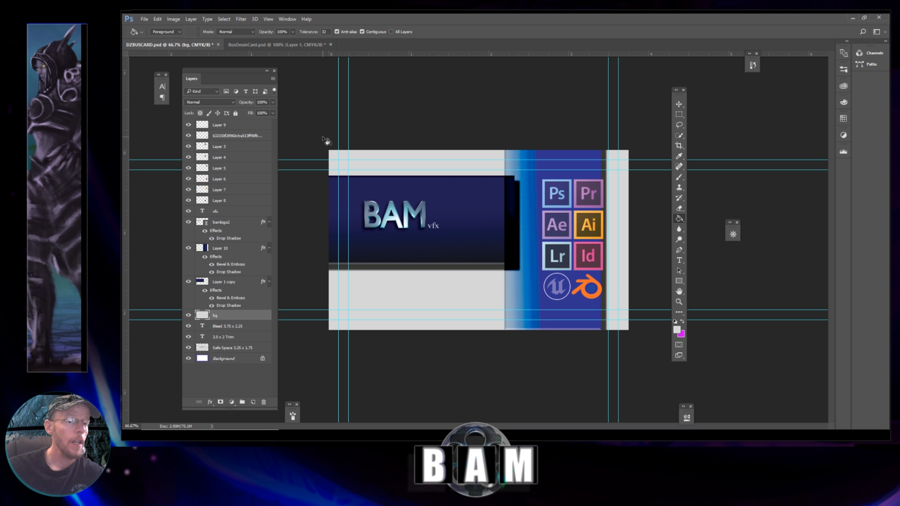
click(275, 44)
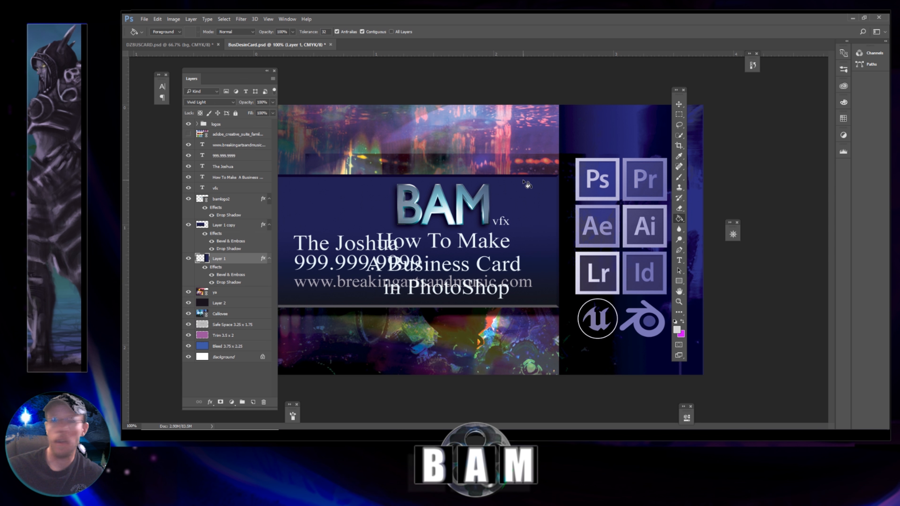
click(175, 44)
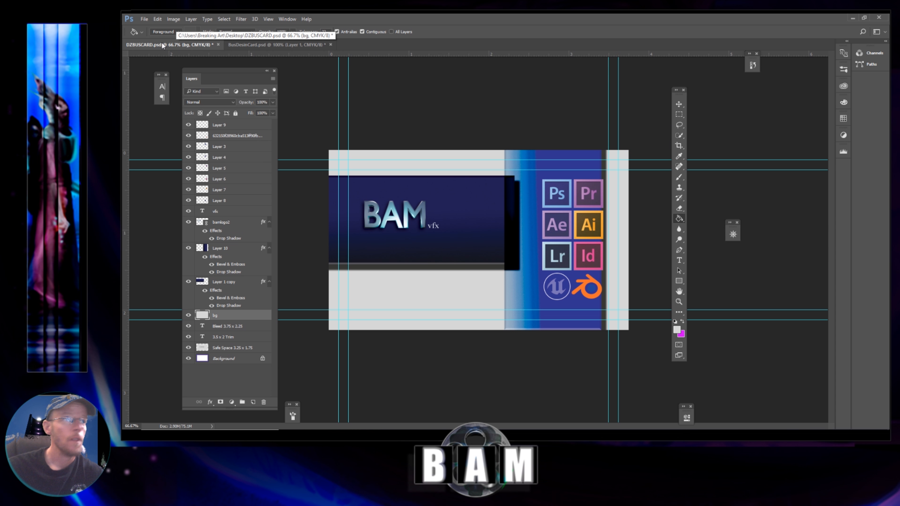
Step: Place the image ya from the toybox folder on the Desktop as a linked file above the bg layer
click(144, 20)
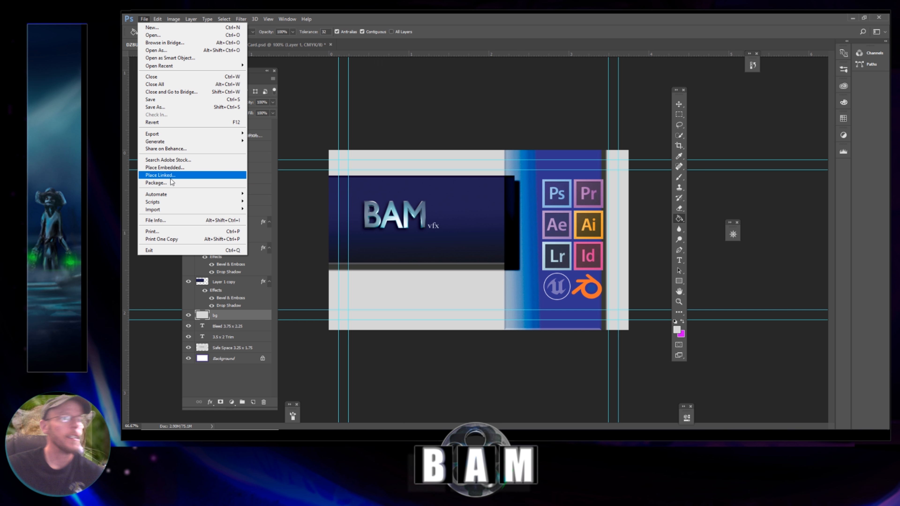
click(160, 175)
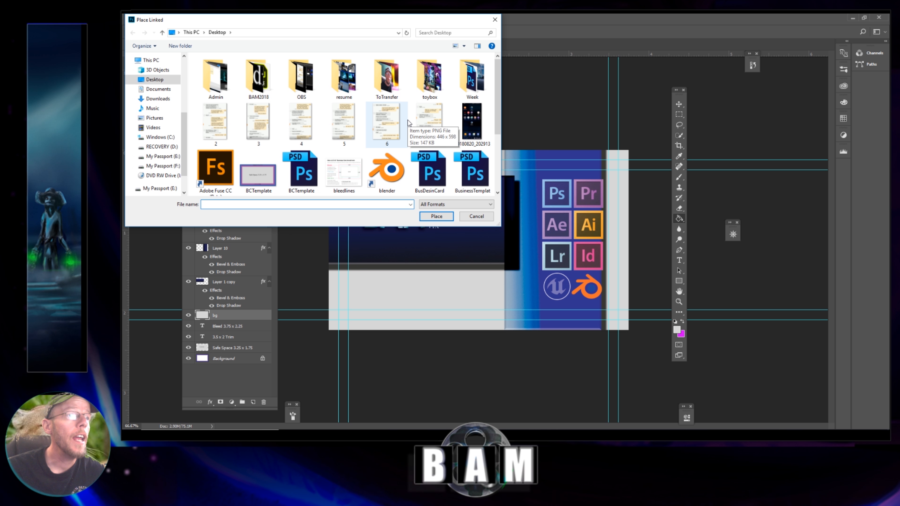
scroll(408, 122, down, 2)
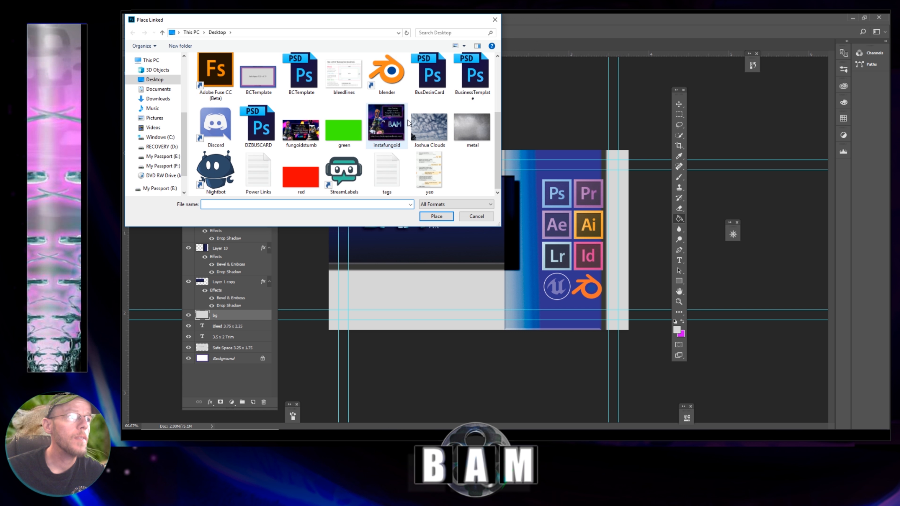
scroll(409, 123, up, 2)
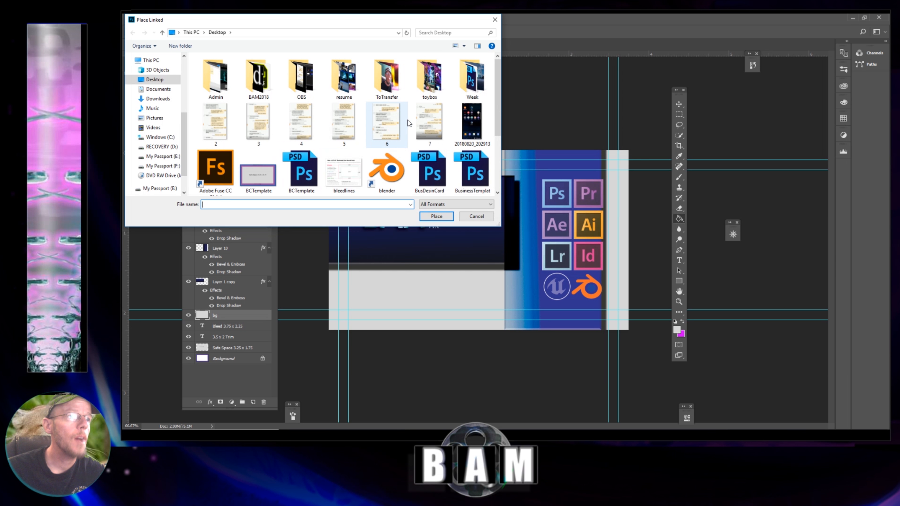
double_click(387, 76)
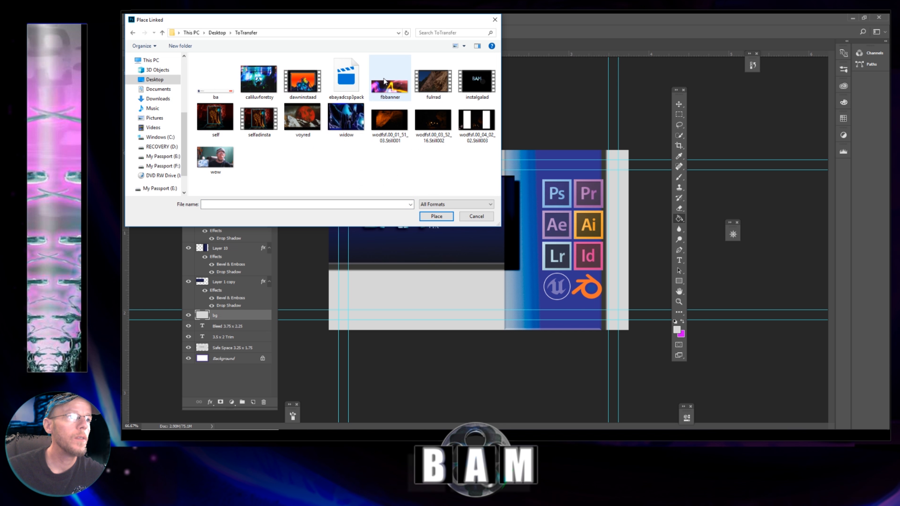
click(162, 32)
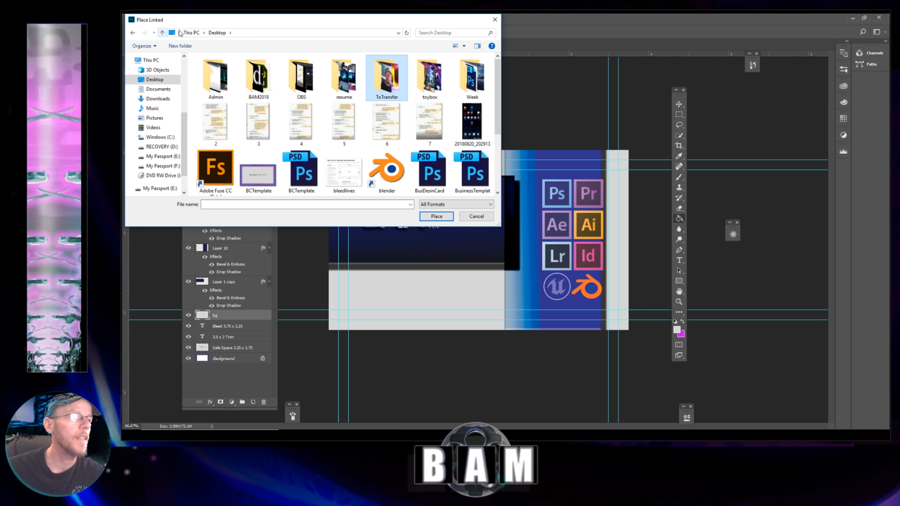
double_click(436, 82)
scroll(332, 103, down, 10)
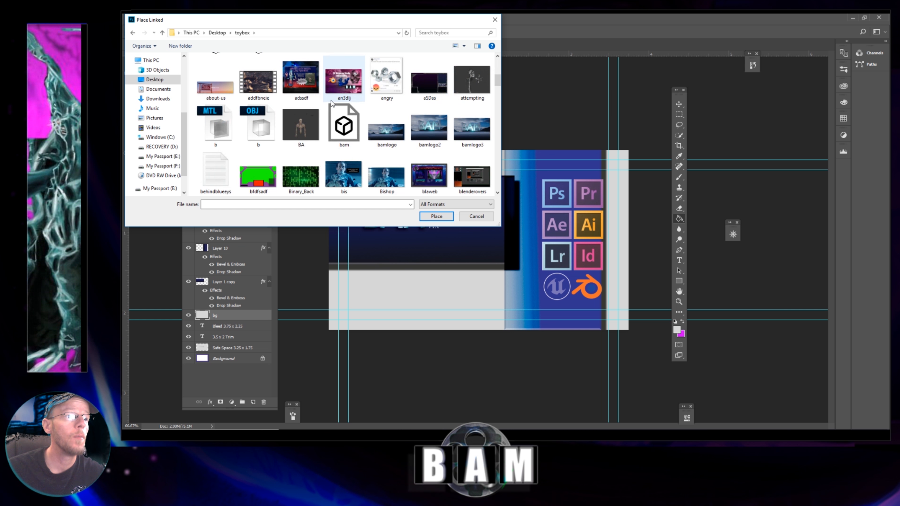
scroll(332, 103, down, 12)
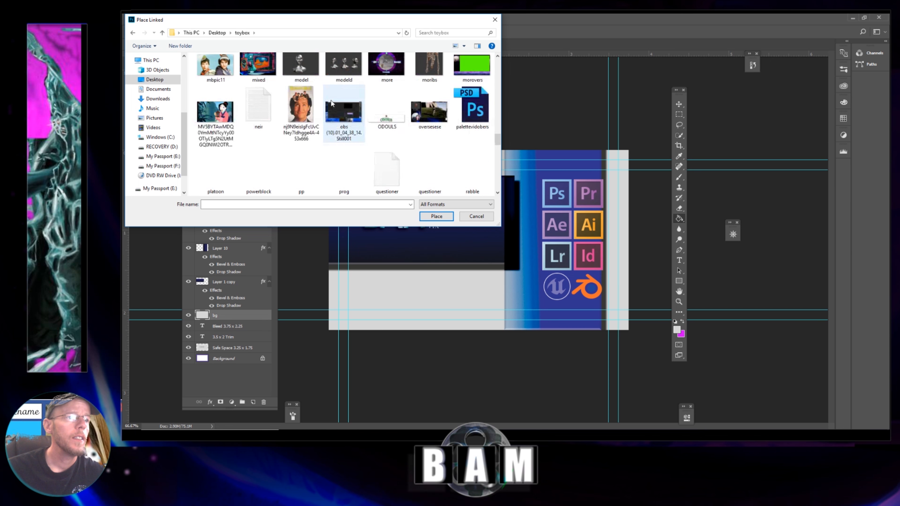
scroll(332, 103, down, 5)
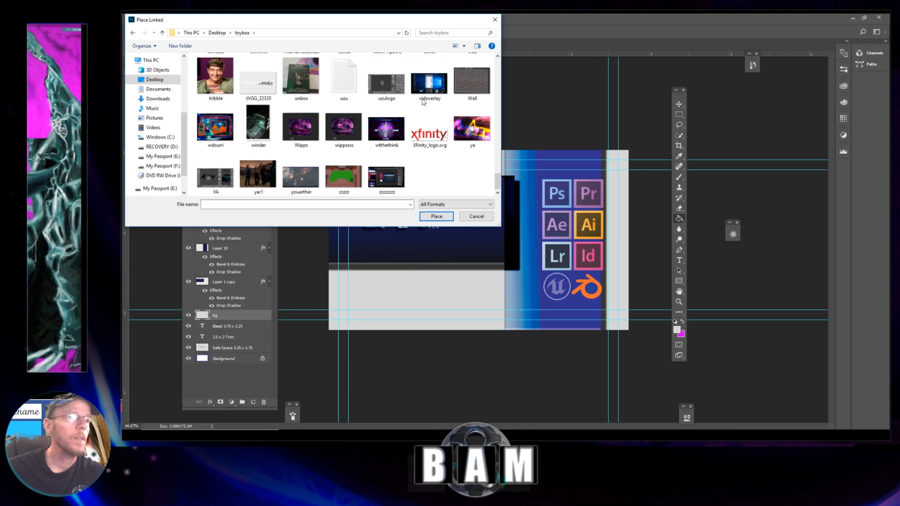
click(473, 137)
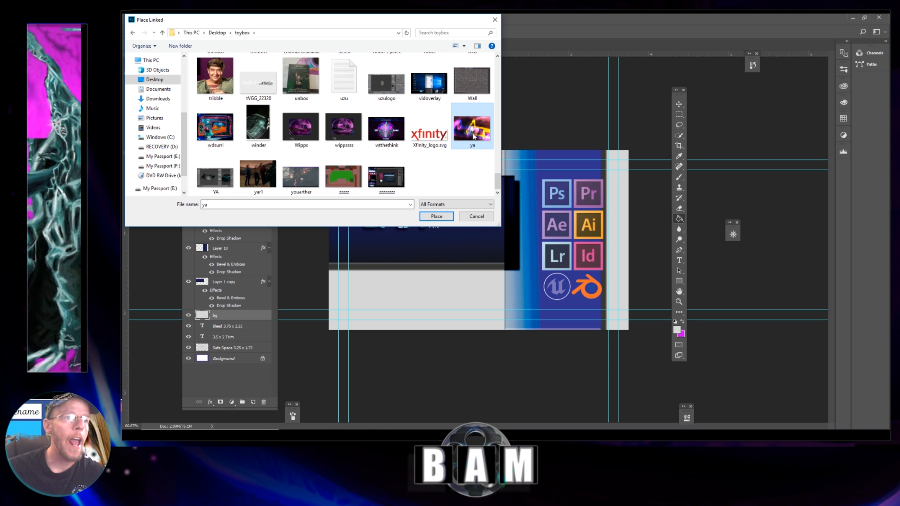
click(441, 216)
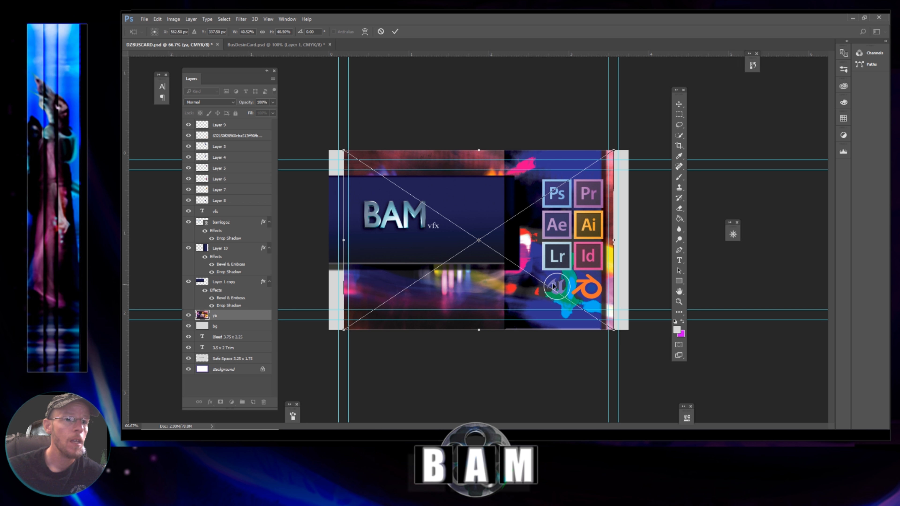
drag(567, 279, 459, 279)
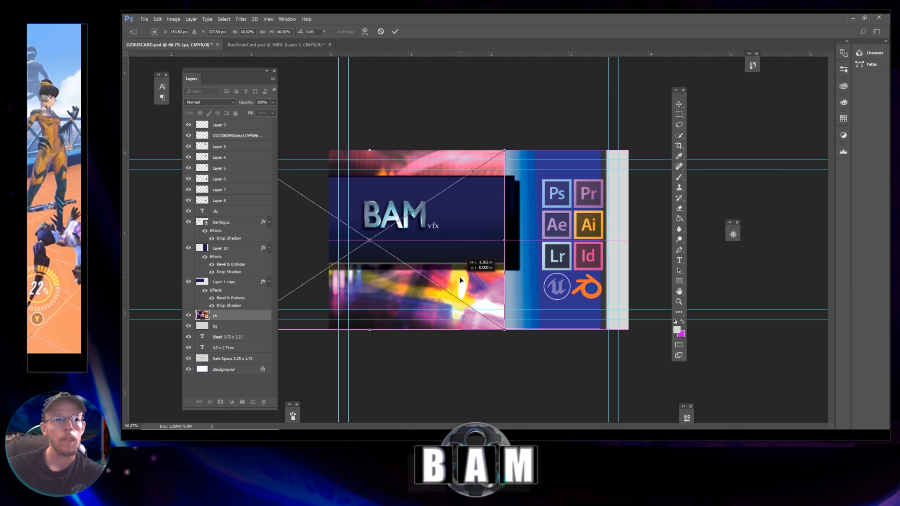
drag(460, 279, 461, 279)
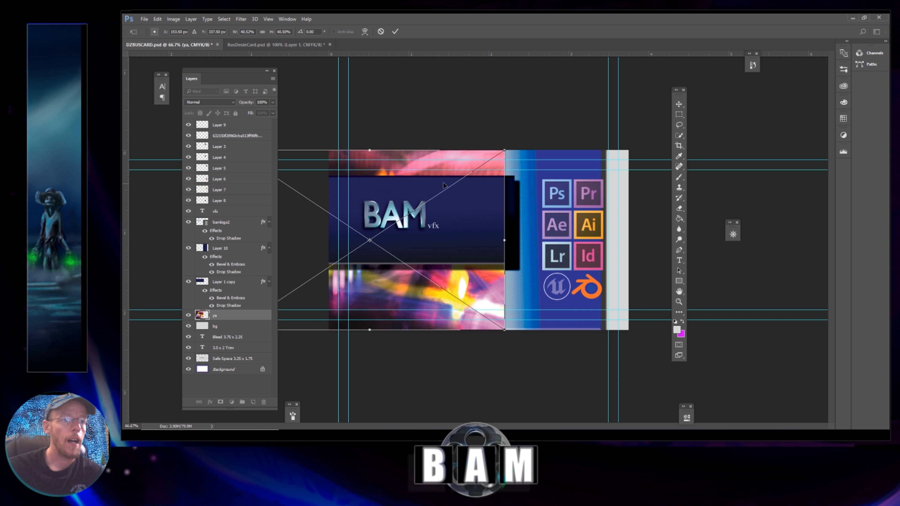
drag(423, 287, 562, 290)
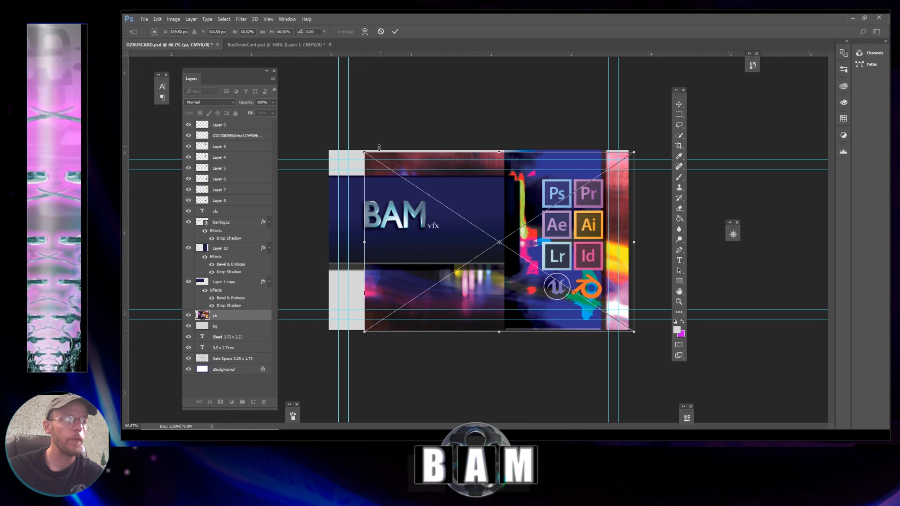
drag(364, 152, 303, 125)
mouse_move(432, 270)
mouse_down()
mouse_move(410, 277)
mouse_move(437, 274)
mouse_up()
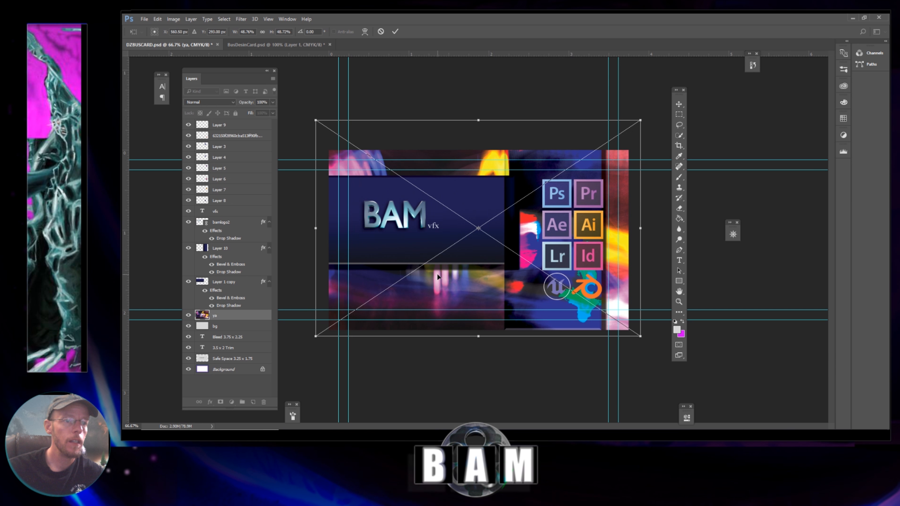
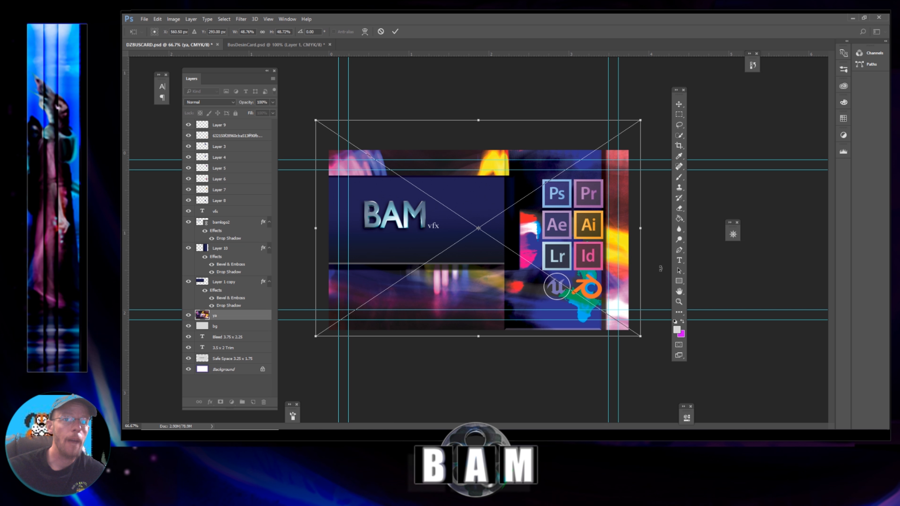
click(679, 261)
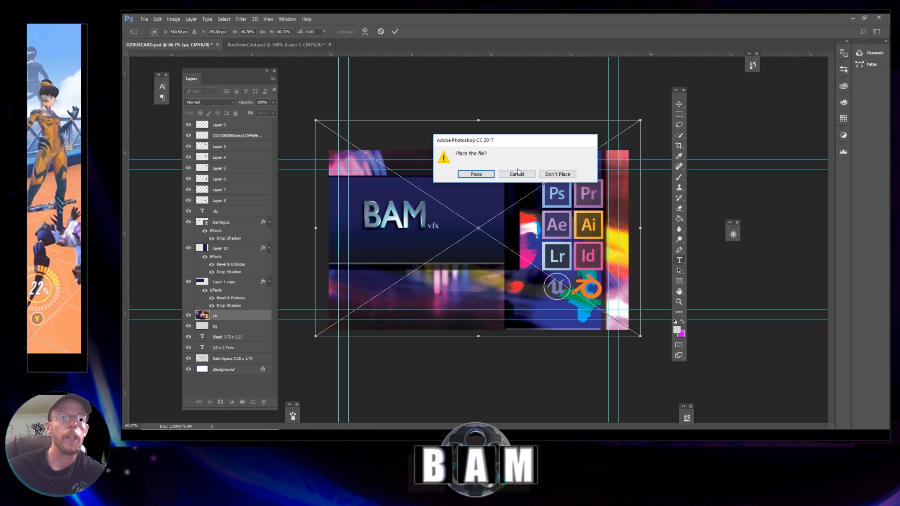
click(558, 173)
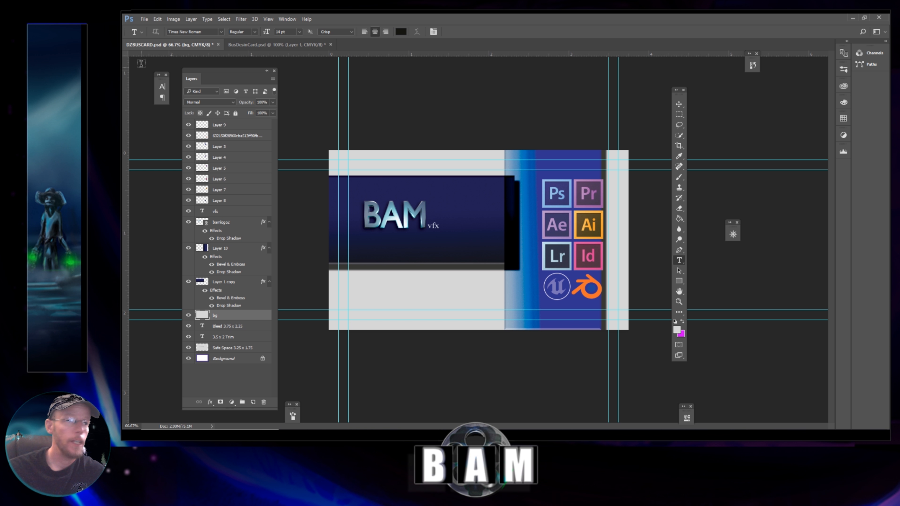
Step: Place the image ya from the toybox folder as a linked file above the bg layer again
click(144, 19)
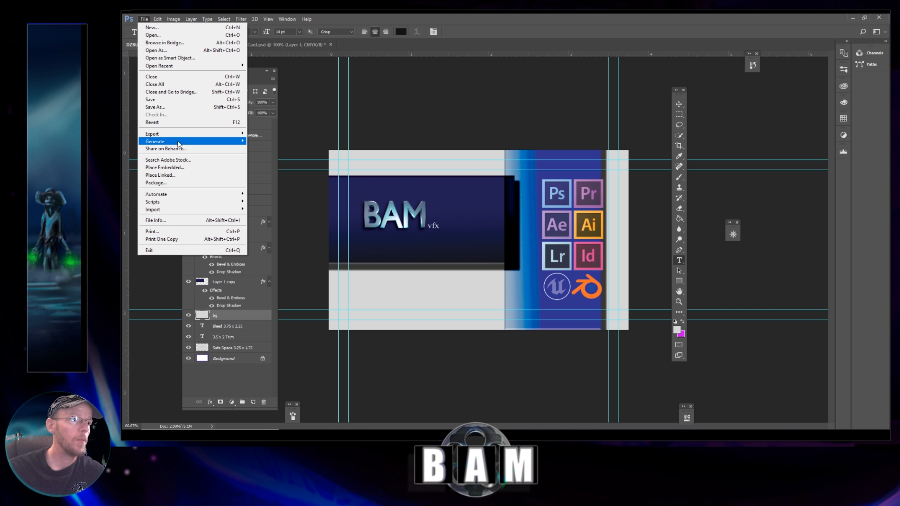
click(183, 175)
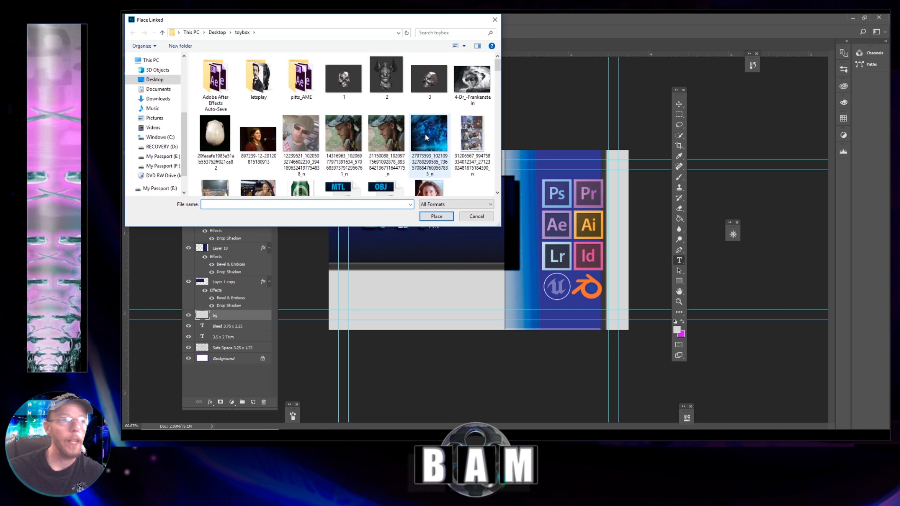
scroll(408, 121, down, 15)
scroll(426, 138, down, 15)
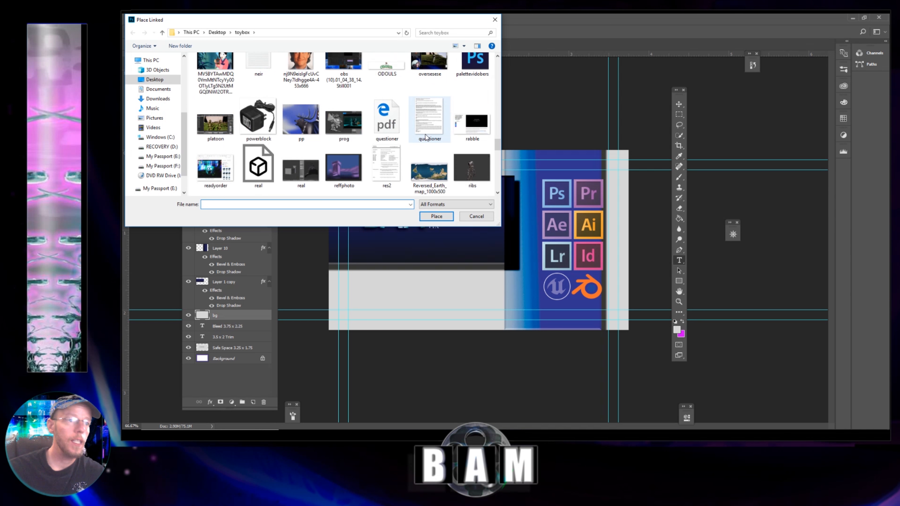
click(480, 134)
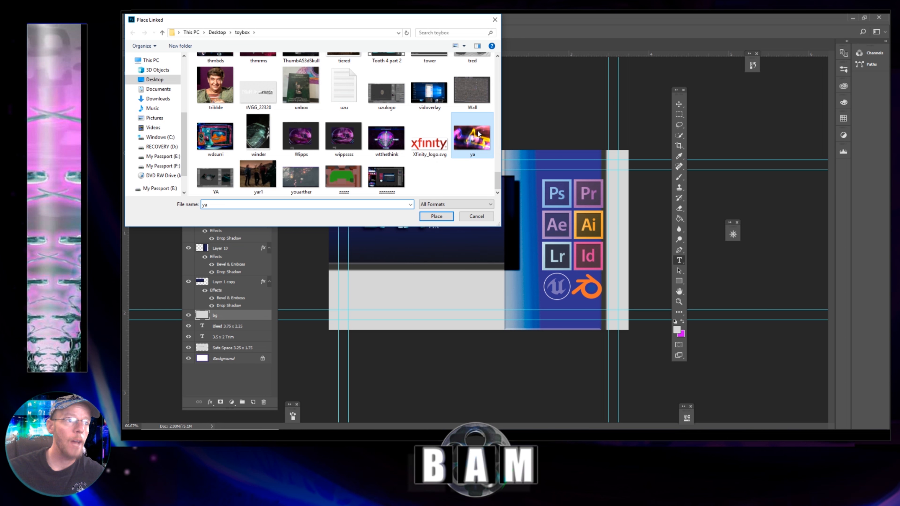
click(436, 216)
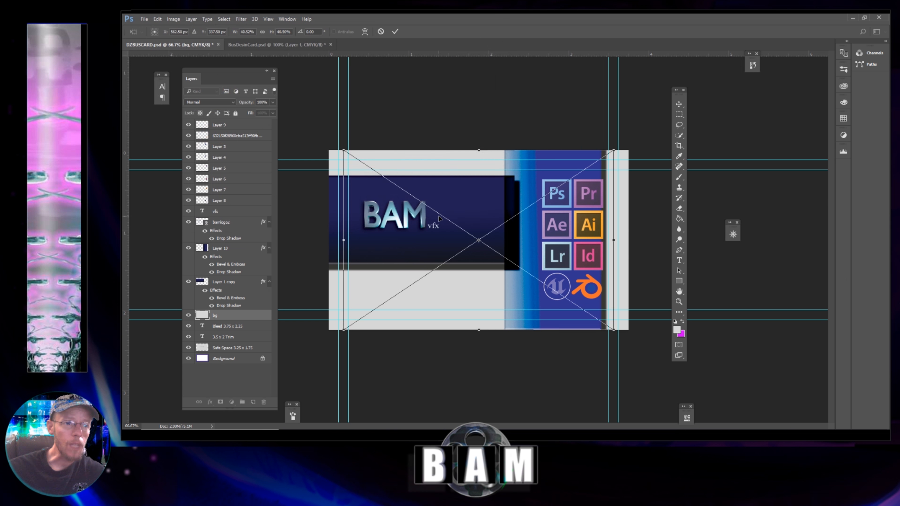
Step: Enlarge the placed image ya to about 49.92% so it covers the whole card, and commit the placement
drag(343, 150, 308, 126)
drag(613, 330, 640, 348)
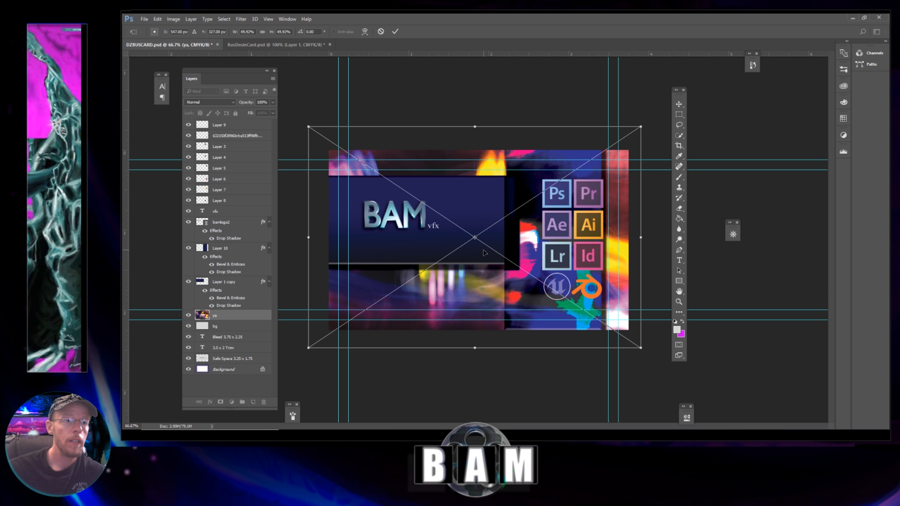
key(Return)
Step: Select a wide rectangular area of the ya image below the BAM banner and try to delete its contents
key(t)
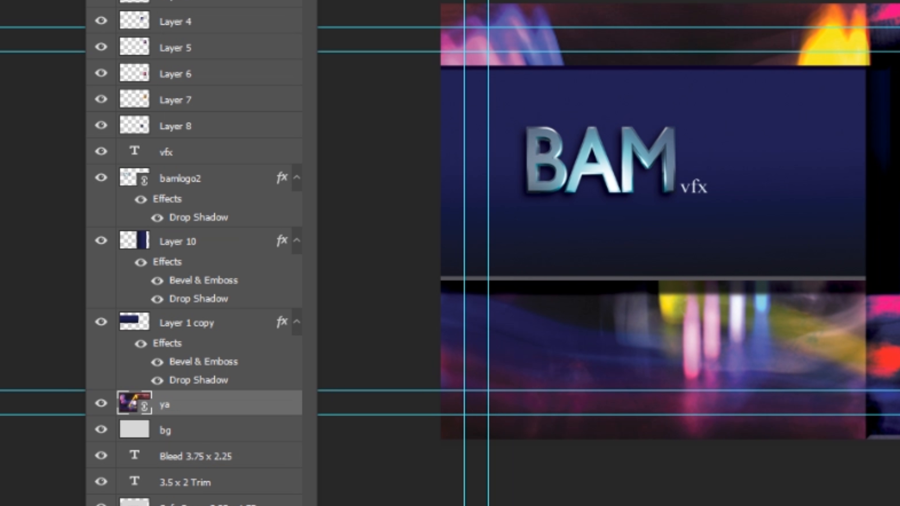
drag(517, 304, 812, 401)
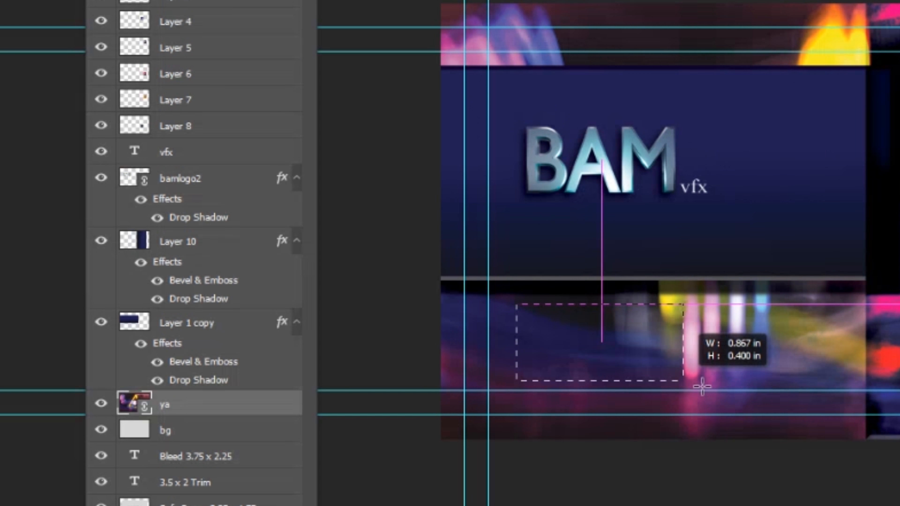
drag(482, 314, 492, 309)
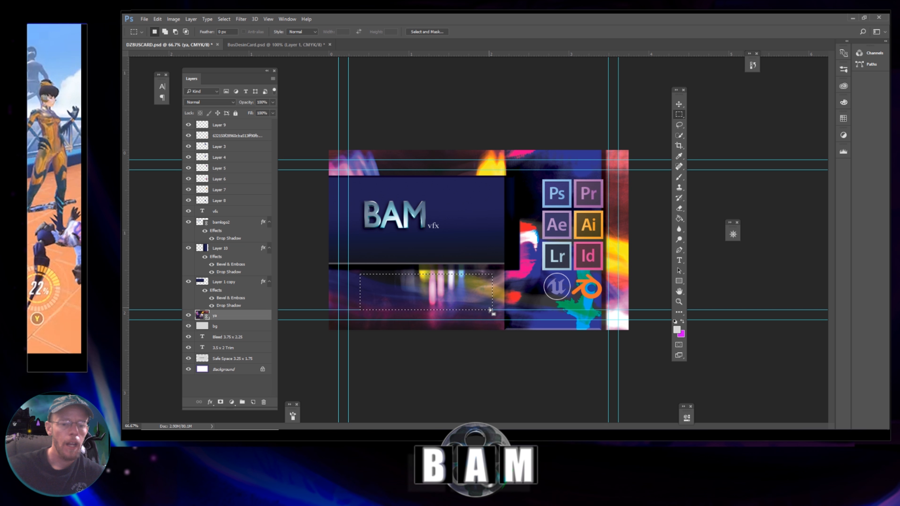
key(Delete)
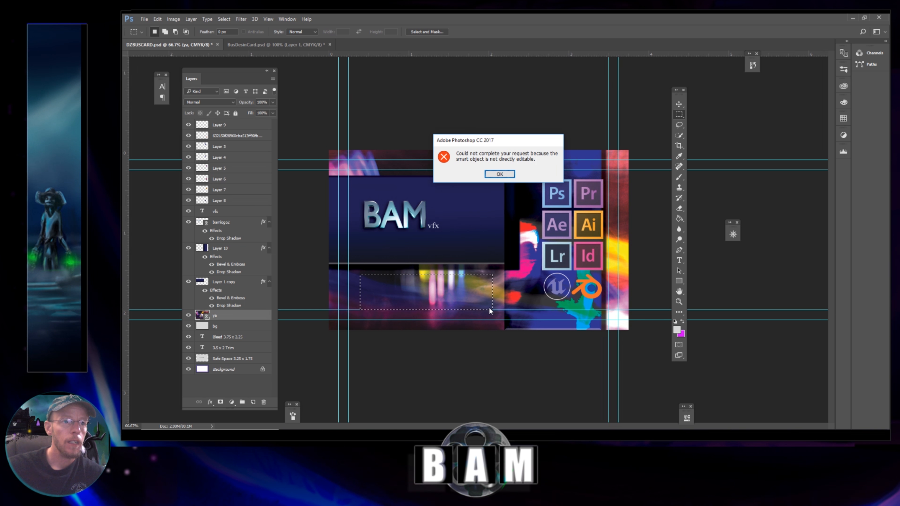